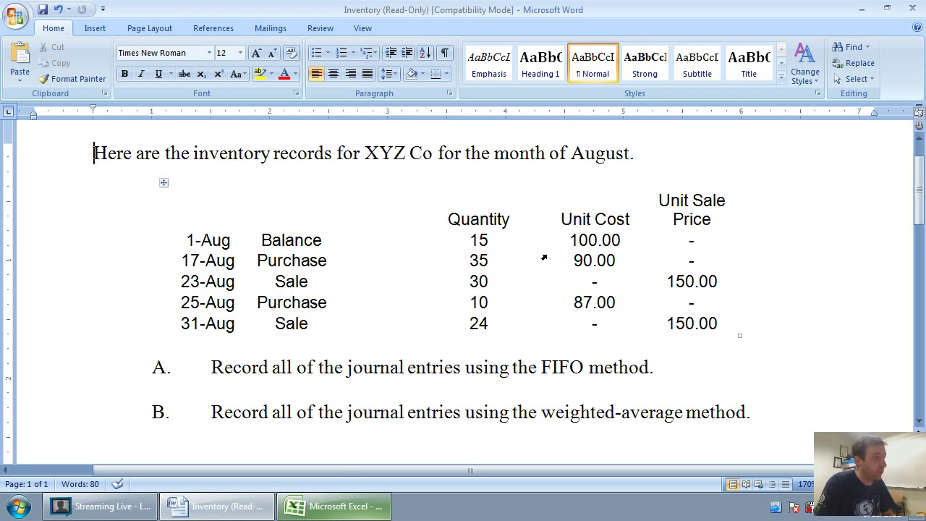
Switch to the Excel inventory template and enter the 1-Aug opening inventory in row 3: quantity 15, unit cost 100, total 1500
{"action": "left_click", "coordinate": [363, 508]}
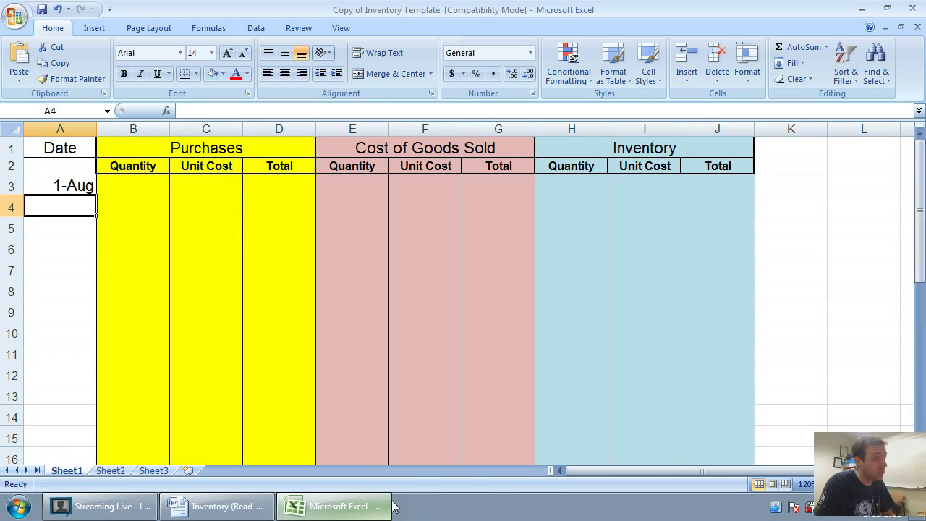
{"action": "left_click", "coordinate": [148, 187]}
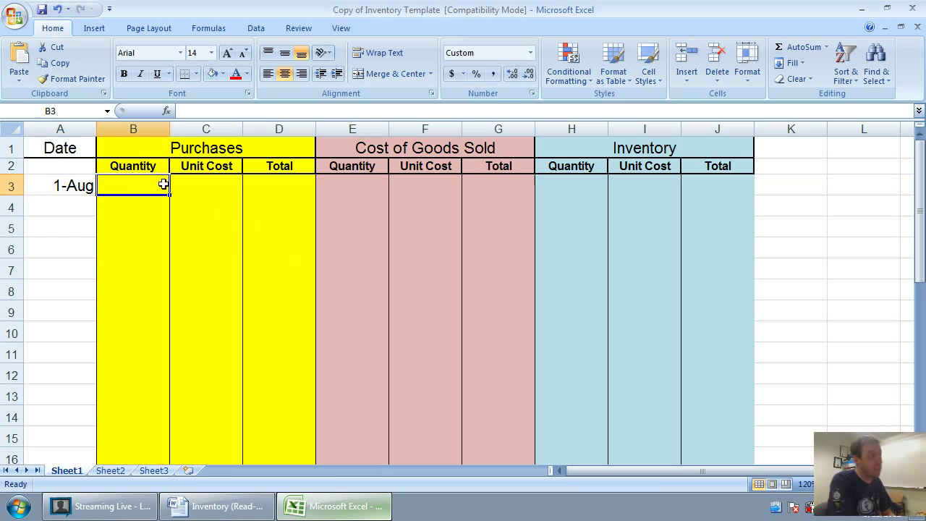
{"action": "key", "text": "Right"}
{"action": "key", "text": "Right"}
{"action": "key", "text": "Right"}
{"action": "key", "text": "Right"}
{"action": "key", "text": "Right"}
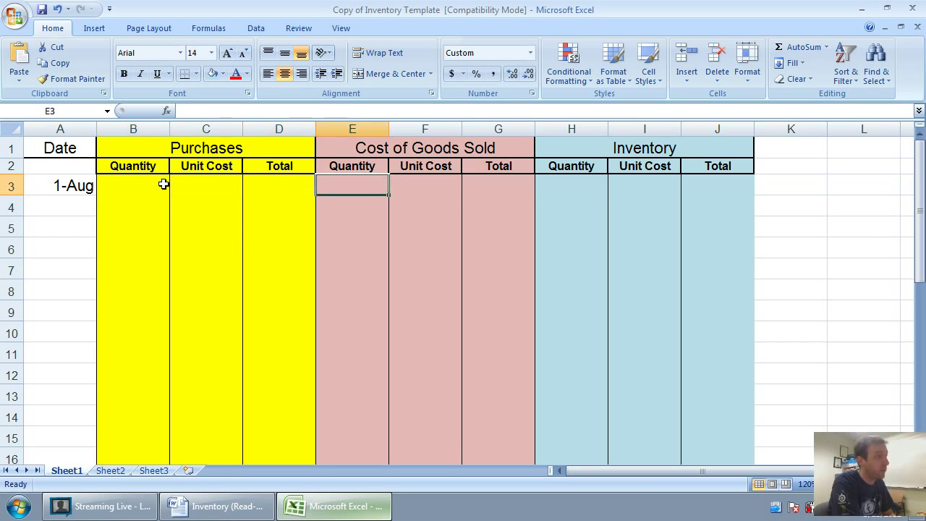
{"action": "key", "text": "Right"}
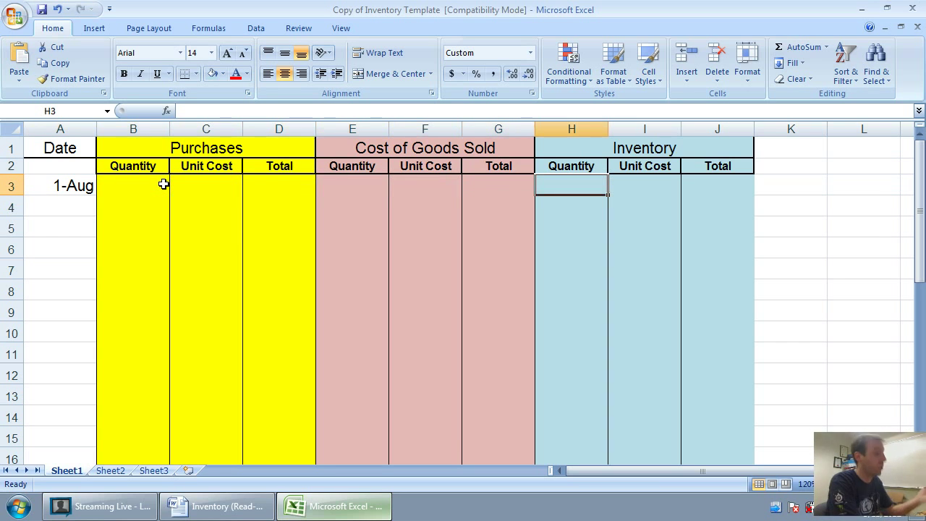
{"action": "type", "text": "15"}
{"action": "key", "text": "Right"}
{"action": "type", "text": "100"}
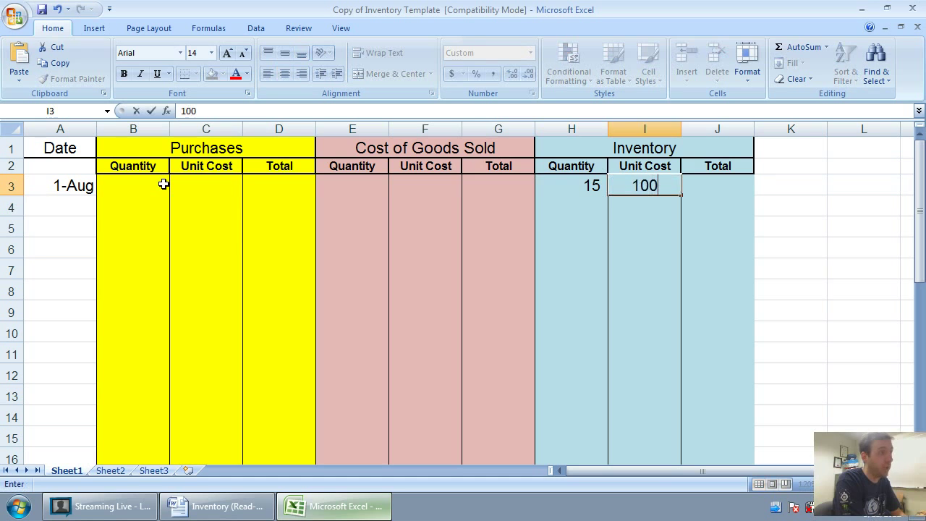
{"action": "key", "text": "Right"}
{"action": "type", "text": "1500"}
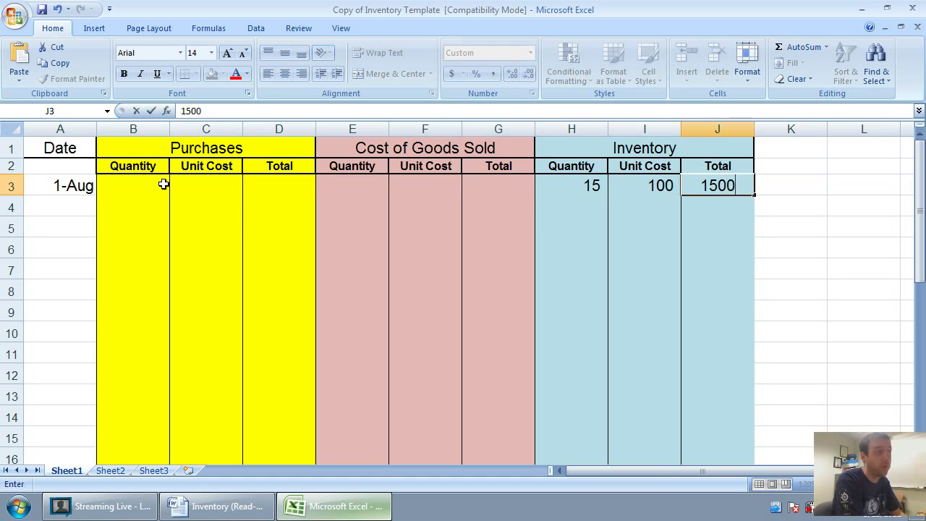
{"action": "key", "text": "Return"}
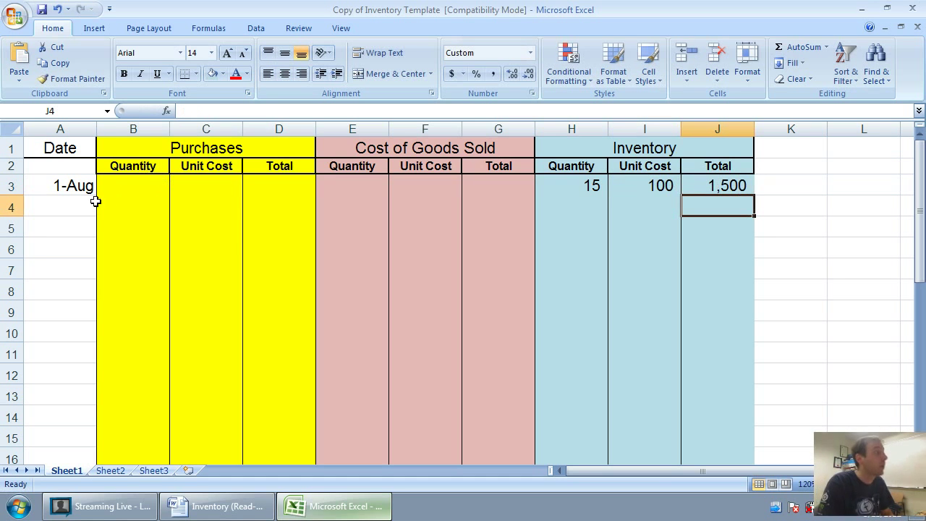
Add a bottom border beneath the 1-Aug row across cells A3 to J3
{"action": "left_click_drag", "start_coordinate": [77, 181], "coordinate": [707, 185]}
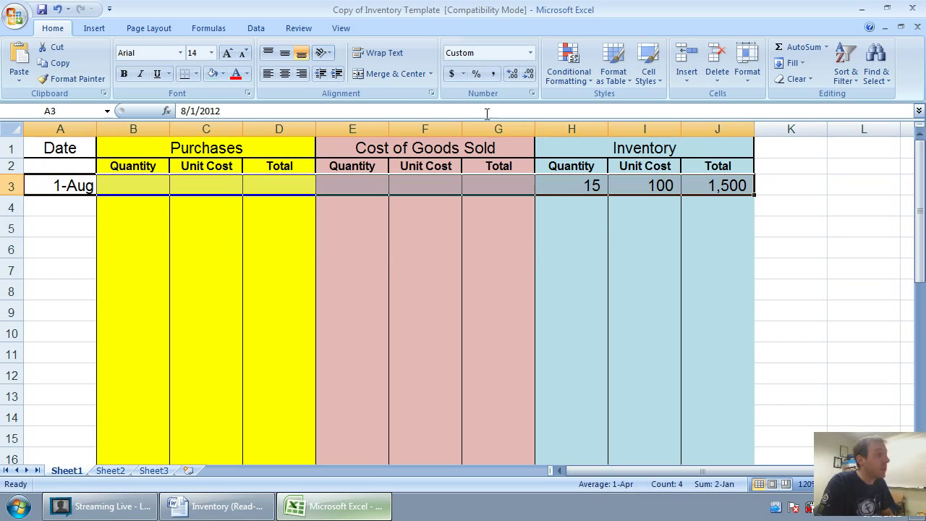
{"action": "left_click", "coordinate": [184, 73]}
{"action": "left_click", "coordinate": [289, 251]}
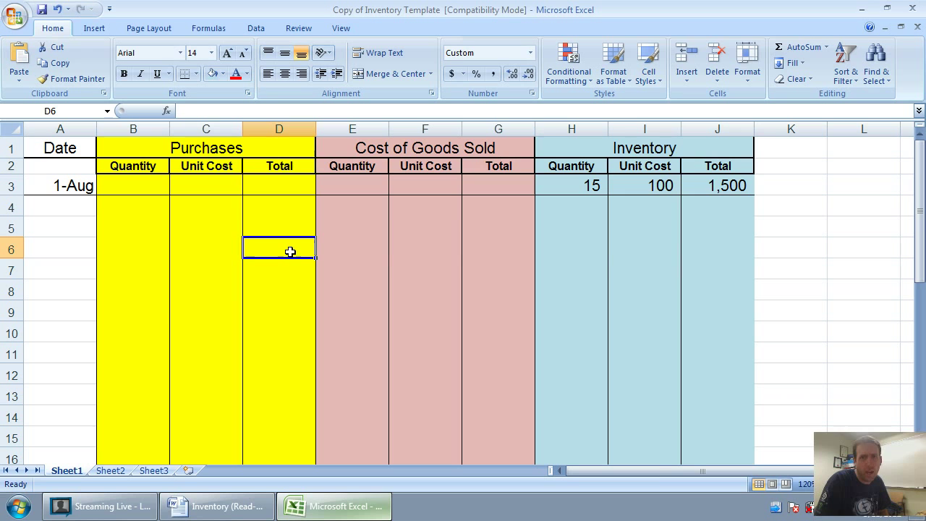
Check the next transaction in the Word inventory records and enter its date, Aug 17, in cell A4 of the Excel sheet
{"action": "left_click", "coordinate": [71, 204]}
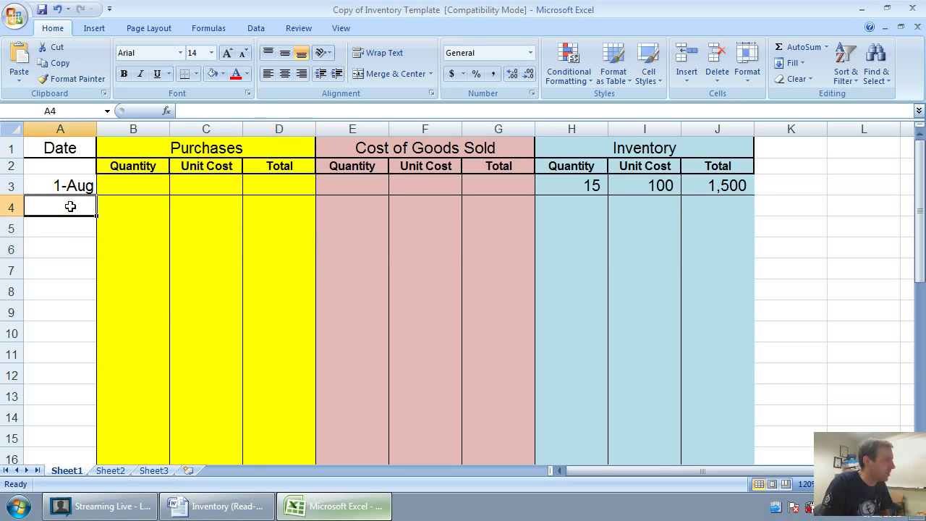
{"action": "left_click", "coordinate": [217, 506]}
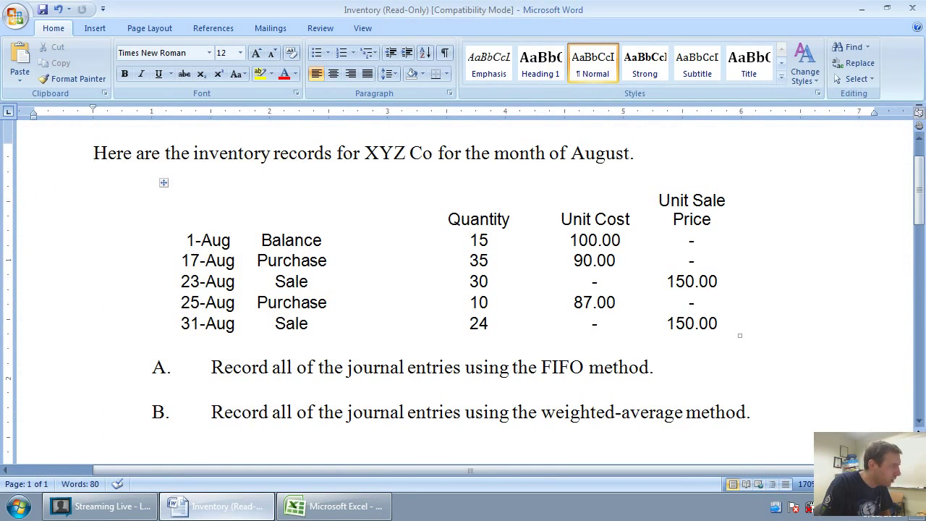
{"action": "key", "text": "alt+Tab"}
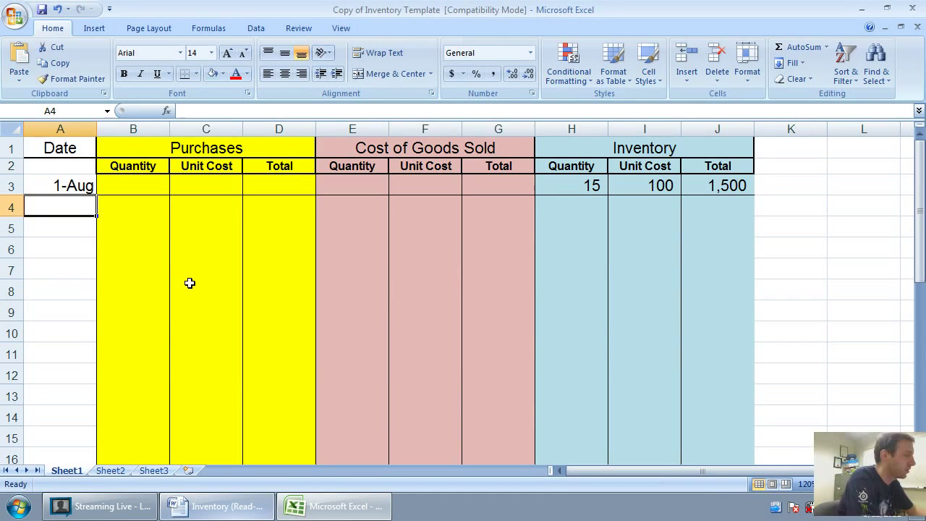
{"action": "type", "text": "Aug 17"}
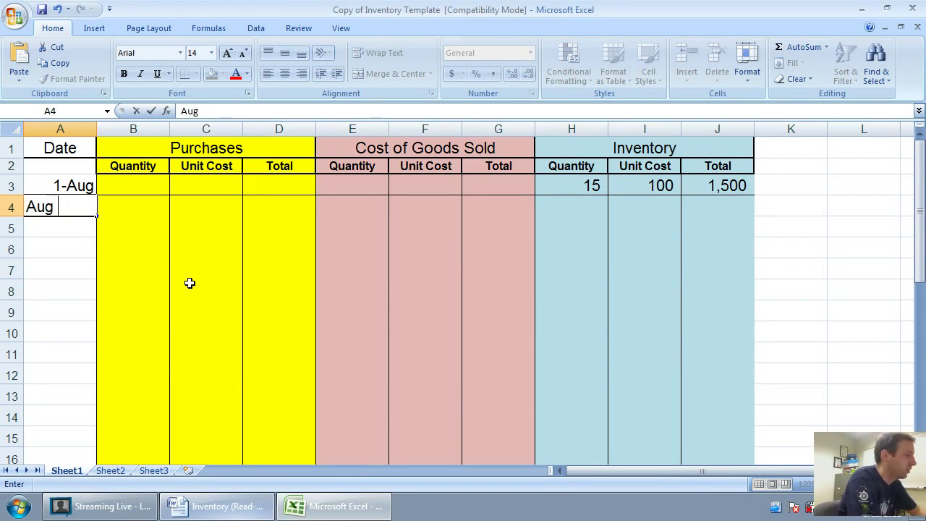
{"action": "key", "text": "Tab"}
{"action": "key", "text": "Tab"}
{"action": "key", "text": "shift+Tab"}
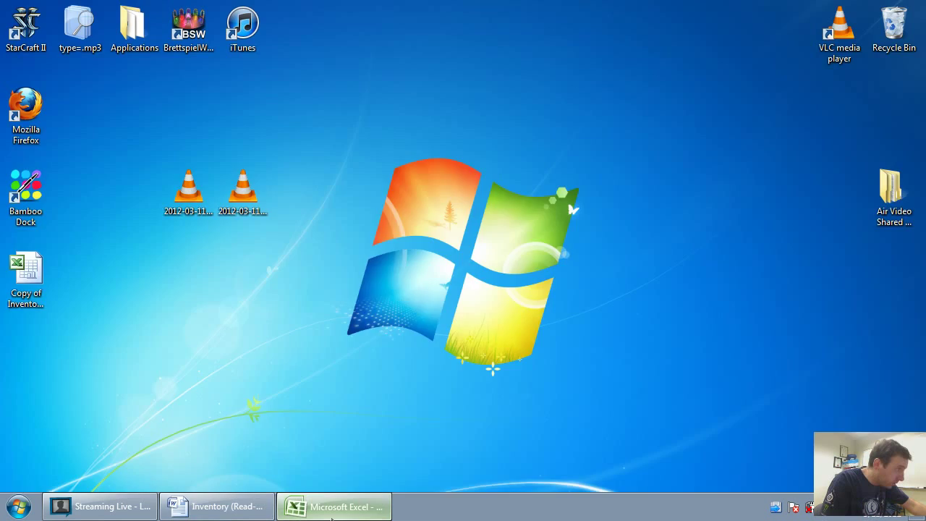
Check the 17-Aug purchase in the Word document and enter quantity 35 and unit cost 90 under Purchases in row 4 in Excel
{"action": "left_click", "coordinate": [231, 507]}
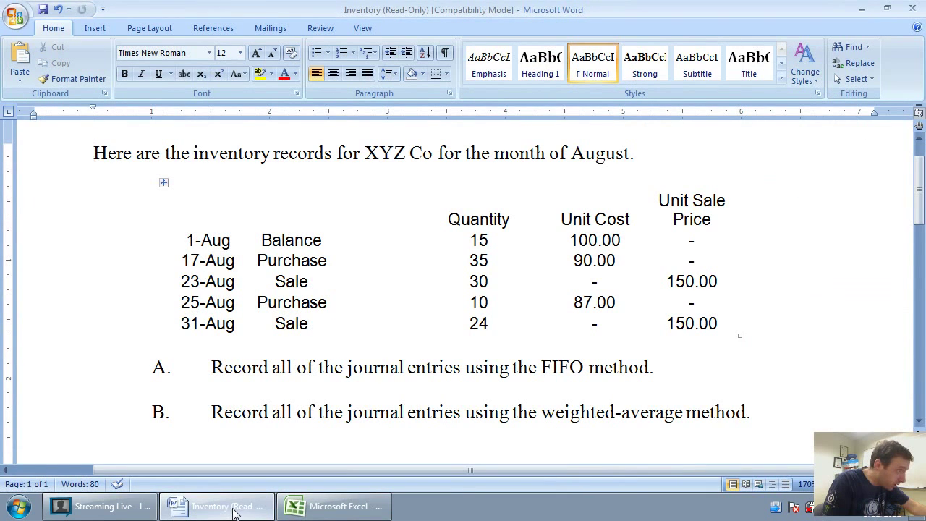
{"action": "left_click", "coordinate": [231, 506]}
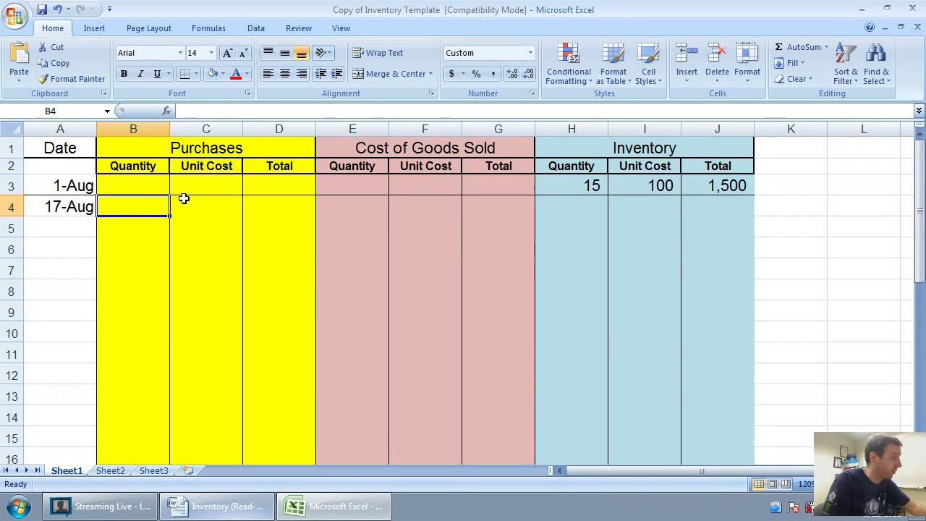
{"action": "type", "text": "35"}
{"action": "key", "text": "Tab"}
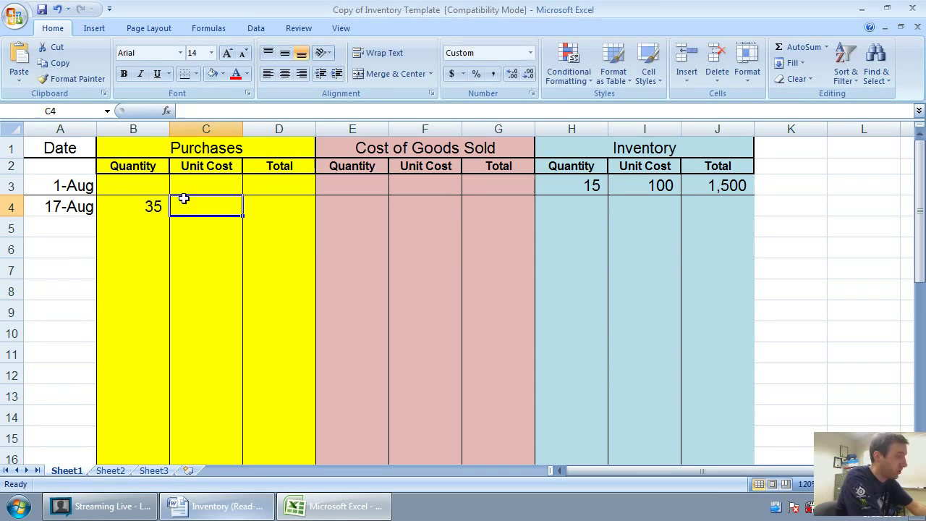
{"action": "type", "text": "90"}
{"action": "key", "text": "Tab"}
Calculate the 17-Aug purchase total in D4 with the formula =B4*C4
{"action": "type", "text": "="}
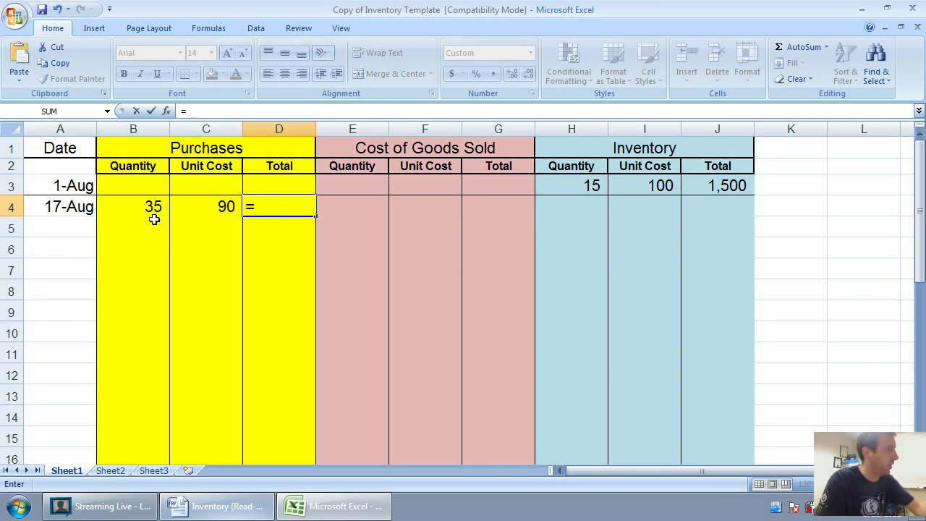
{"action": "left_click", "coordinate": [154, 217]}
{"action": "type", "text": "*"}
{"action": "left_click", "coordinate": [231, 211]}
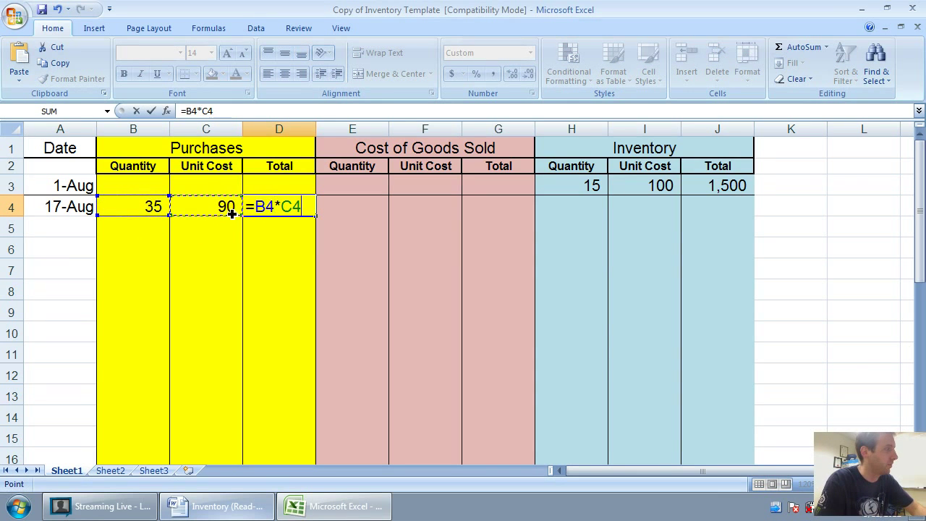
{"action": "key", "text": "Return"}
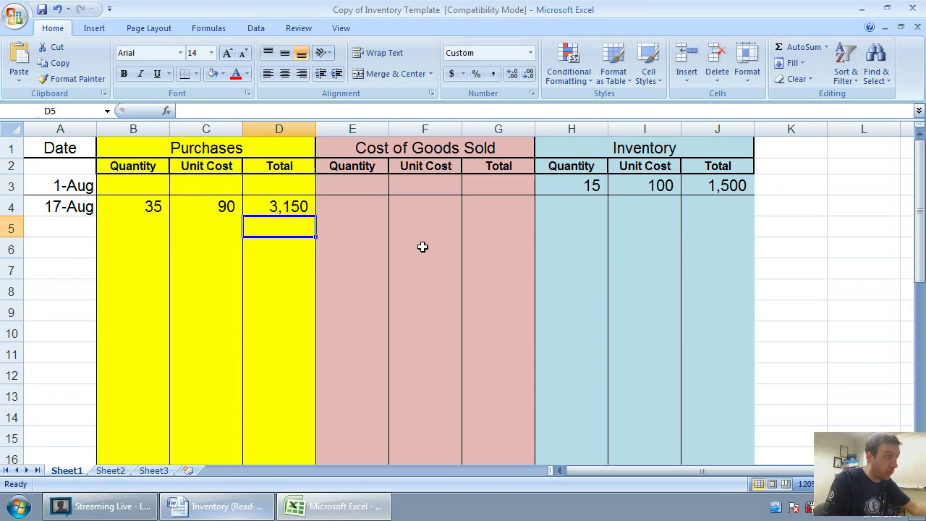
Carry the opening layer into the 17-Aug Inventory columns in row 4: quantity 15, unit cost 100, total 1500
{"action": "left_click", "coordinate": [571, 207]}
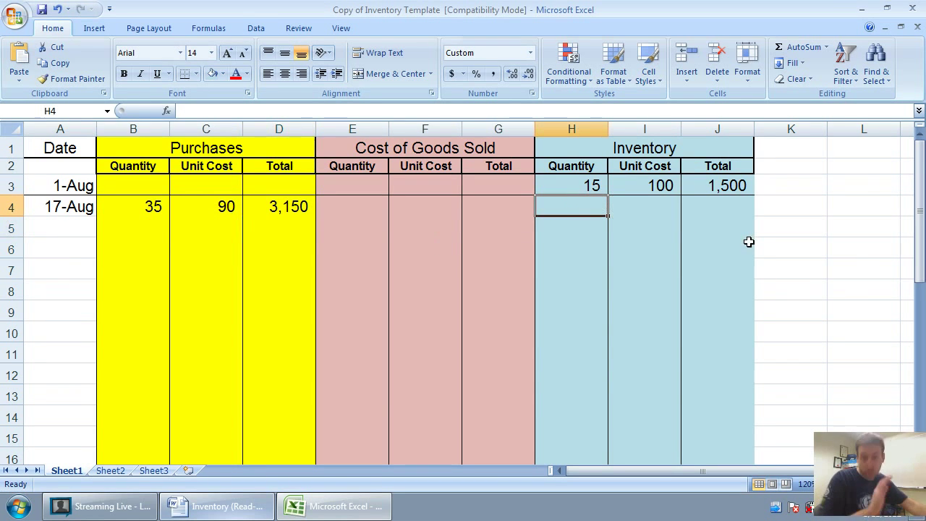
{"action": "type", "text": "15"}
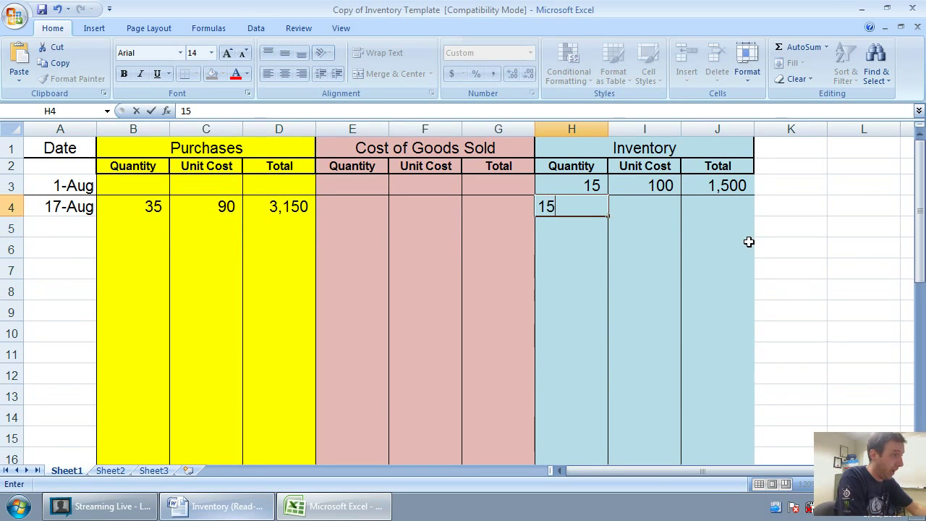
{"action": "key", "text": "Tab"}
{"action": "type", "text": "100"}
{"action": "key", "text": "Tab"}
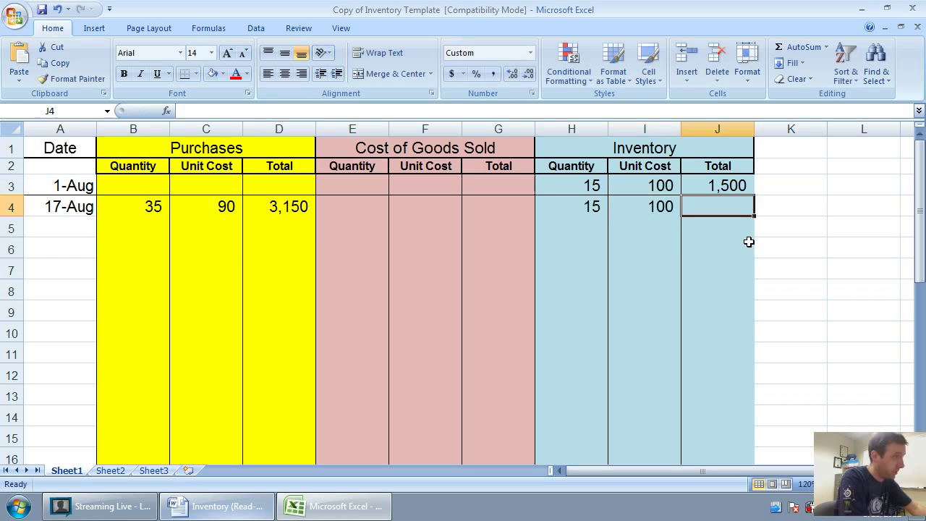
{"action": "type", "text": "1500"}
{"action": "key", "text": "Return"}
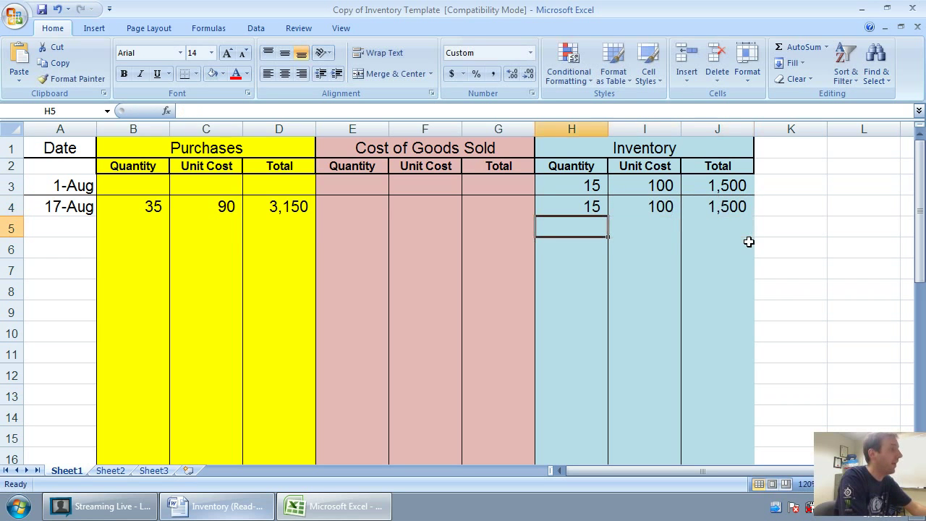
Add the purchased layer under Inventory in row 5 with quantity 35, unit cost 90 and the total formula =H5*I5
{"action": "type", "text": "35"}
{"action": "key", "text": "Tab"}
{"action": "type", "text": "90"}
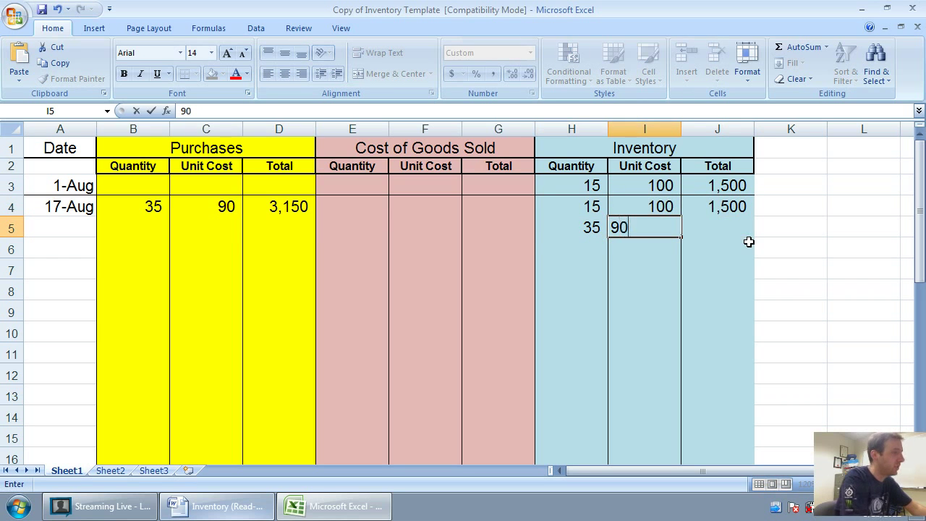
{"action": "key", "text": "Tab"}
{"action": "type", "text": "="}
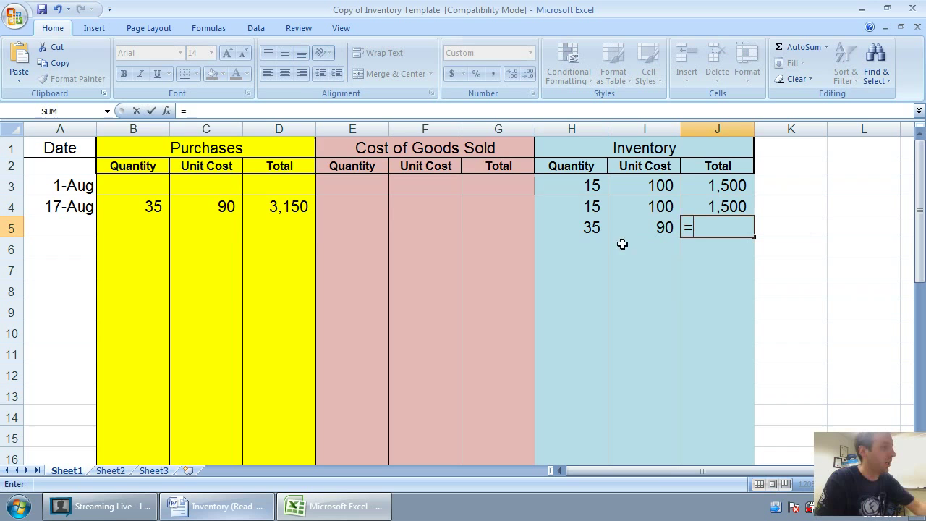
{"action": "left_click", "coordinate": [590, 229]}
{"action": "type", "text": "*"}
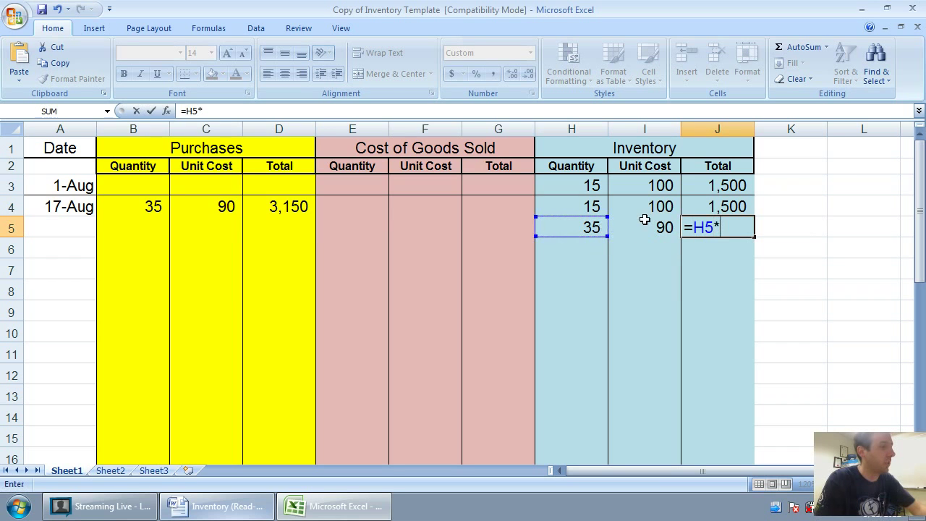
{"action": "left_click", "coordinate": [643, 227]}
{"action": "key", "text": "Return"}
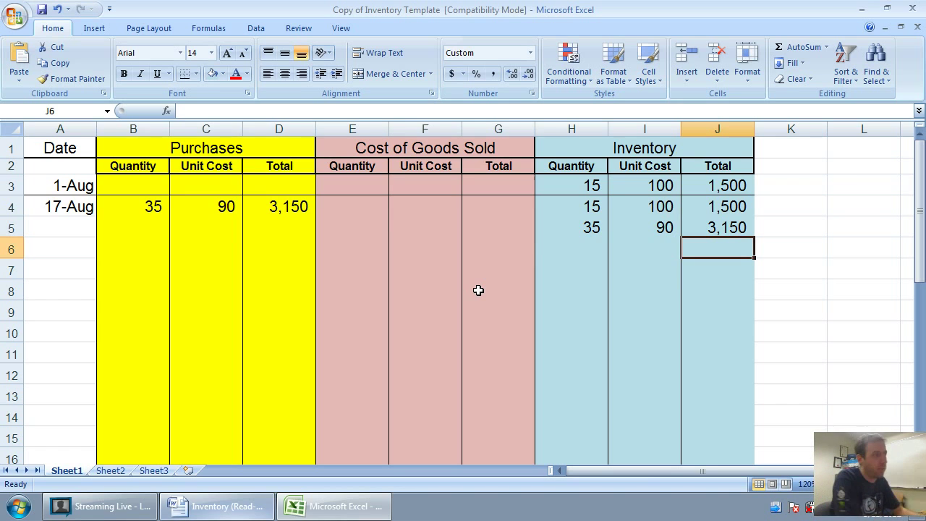
Underline the inventory quantity in H5 and the inventory total in J5
{"action": "key", "text": "Left"}
{"action": "key", "text": "Left"}
{"action": "key", "text": "Up"}
{"action": "key", "text": "ctrl+u"}
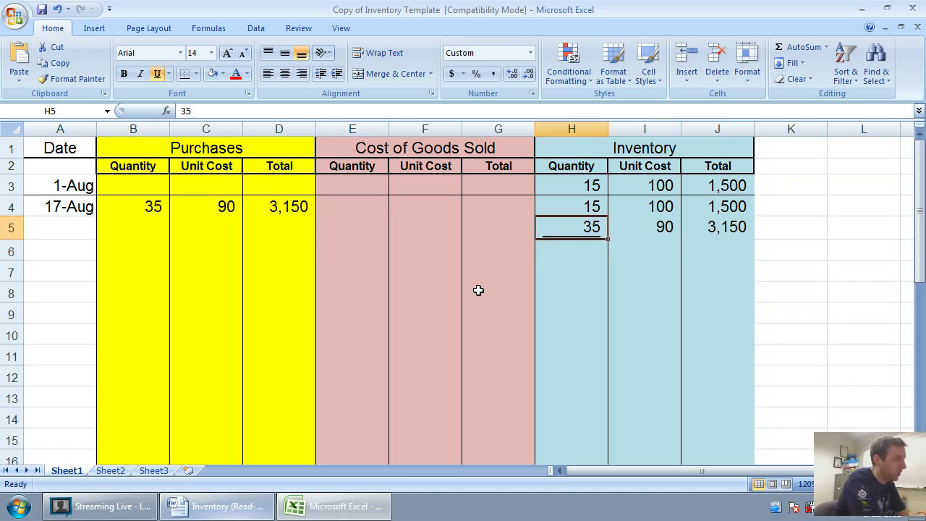
{"action": "key", "text": "Right"}
{"action": "key", "text": "Right"}
{"action": "key", "text": "ctrl+u"}
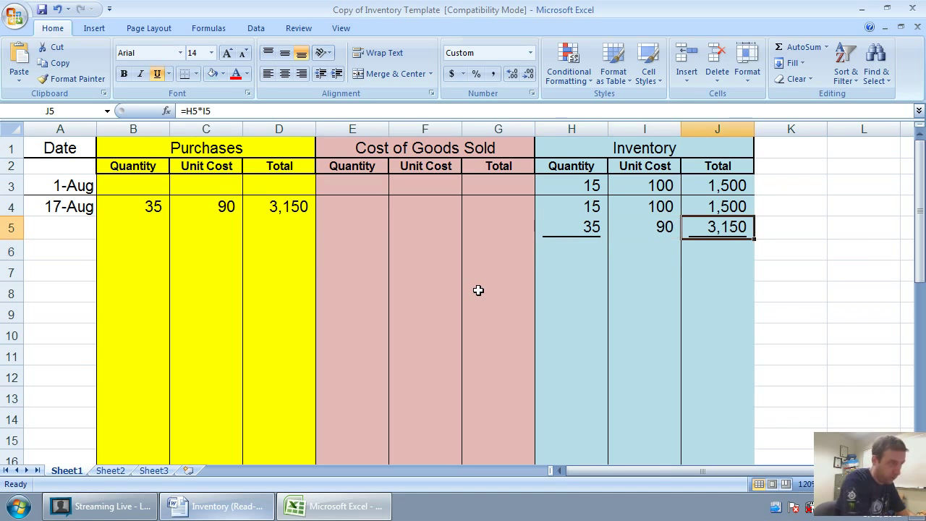
Sum the two inventory layer quantities in H6 with the formula =H4+H5
{"action": "key", "text": "Down"}
{"action": "key", "text": "Left"}
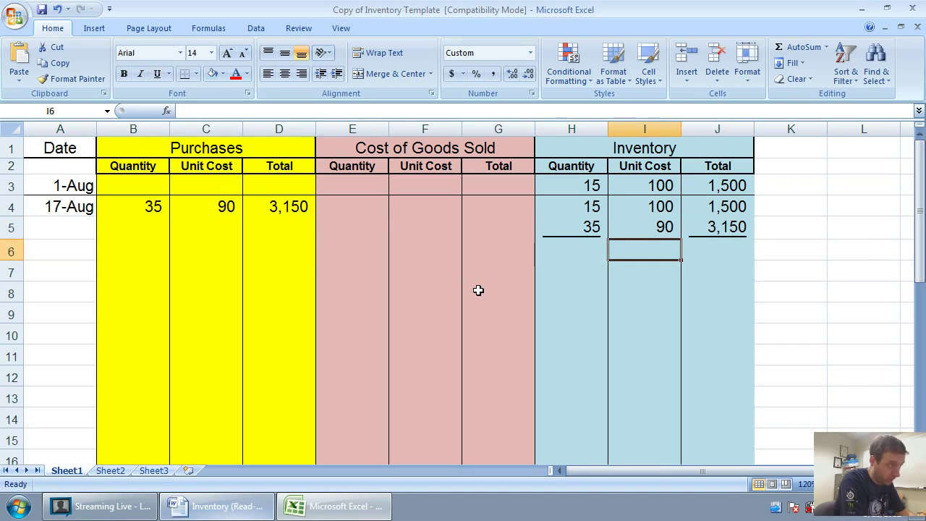
{"action": "key", "text": "Left"}
{"action": "type", "text": "="}
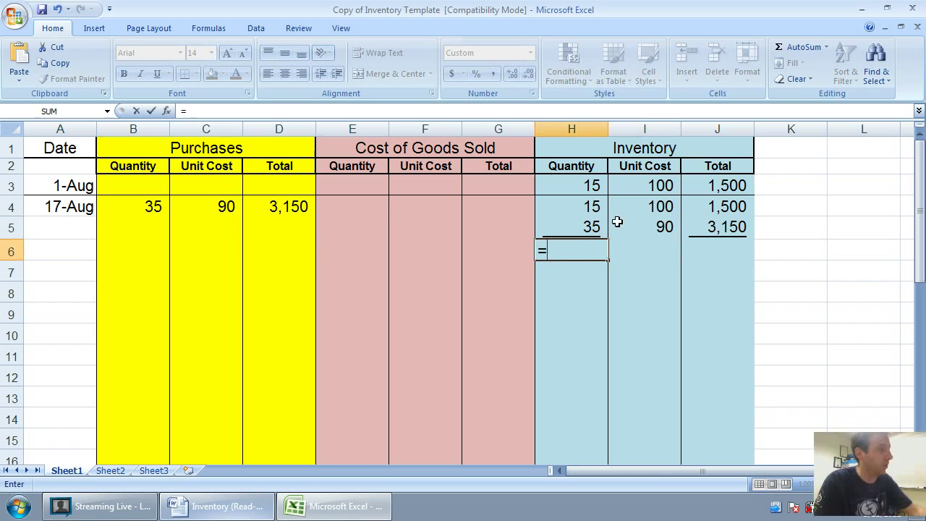
{"action": "left_click", "coordinate": [590, 206]}
{"action": "type", "text": "+"}
{"action": "left_click", "coordinate": [591, 226]}
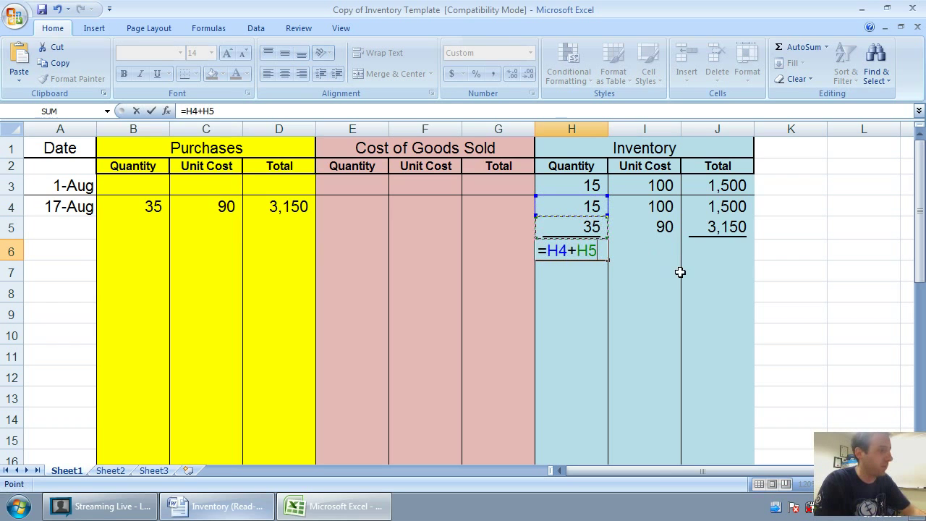
{"action": "key", "text": "Return"}
Sum the two inventory layer totals in J6 with the formula =J4+J5
{"action": "left_click", "coordinate": [721, 243]}
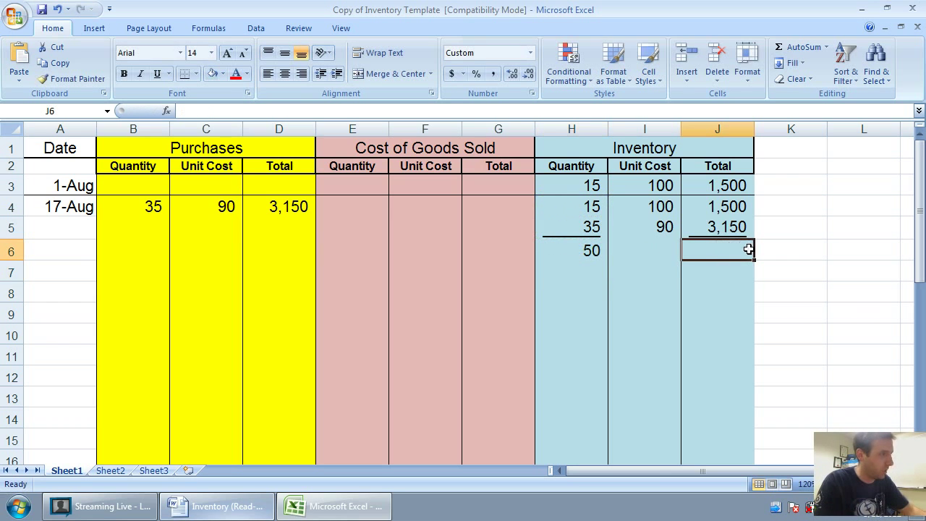
{"action": "type", "text": "="}
{"action": "left_click", "coordinate": [714, 206]}
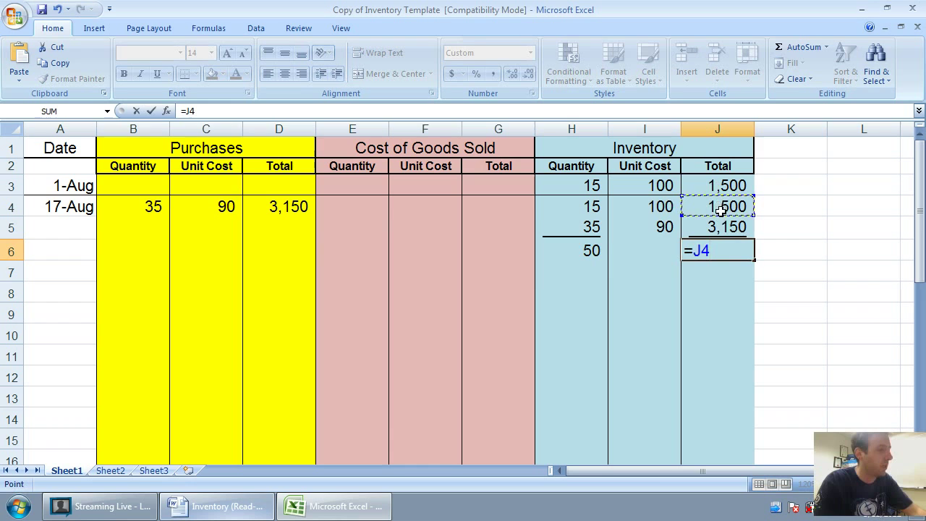
{"action": "type", "text": "+"}
{"action": "left_click", "coordinate": [716, 227]}
{"action": "key", "text": "Return"}
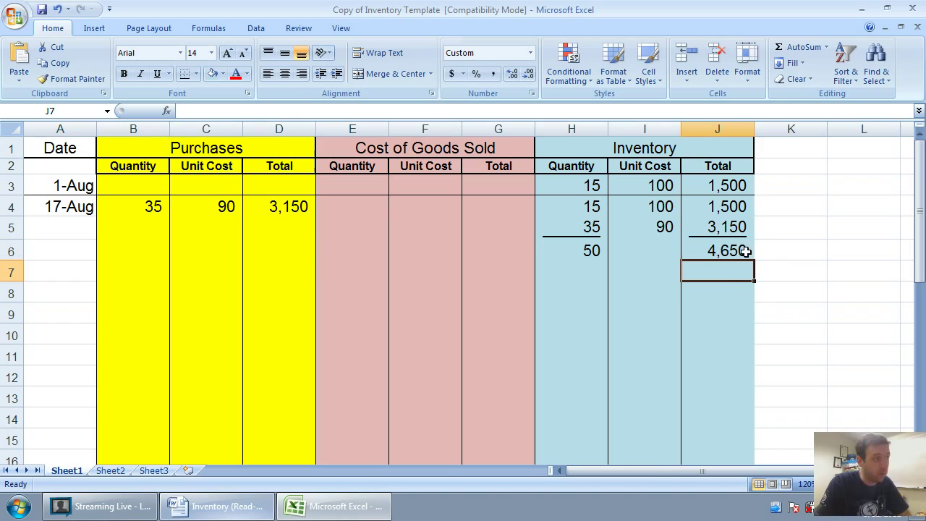
Examine the quantities and unit costs of the two 17-Aug inventory layers, ending on the blank unit cost cell I6
{"action": "left_click", "coordinate": [651, 250]}
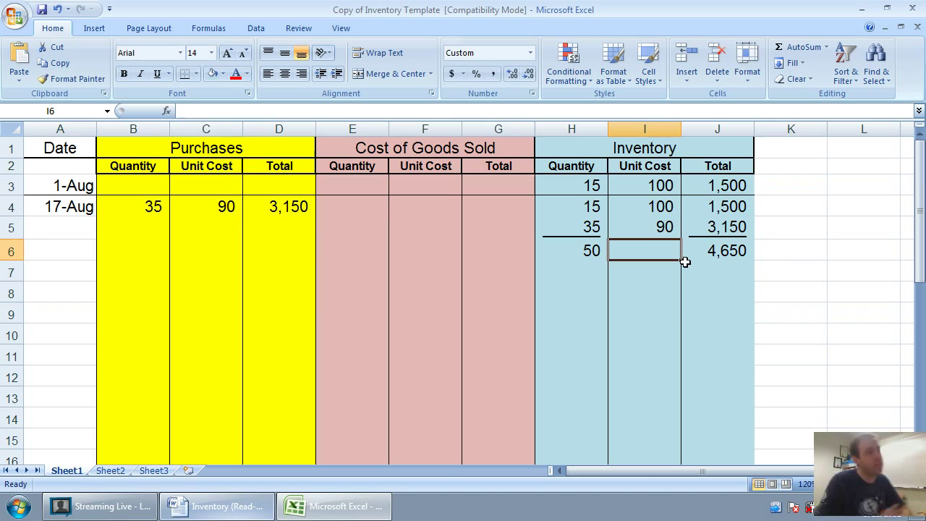
{"action": "left_click", "coordinate": [656, 211]}
{"action": "left_click", "coordinate": [662, 227]}
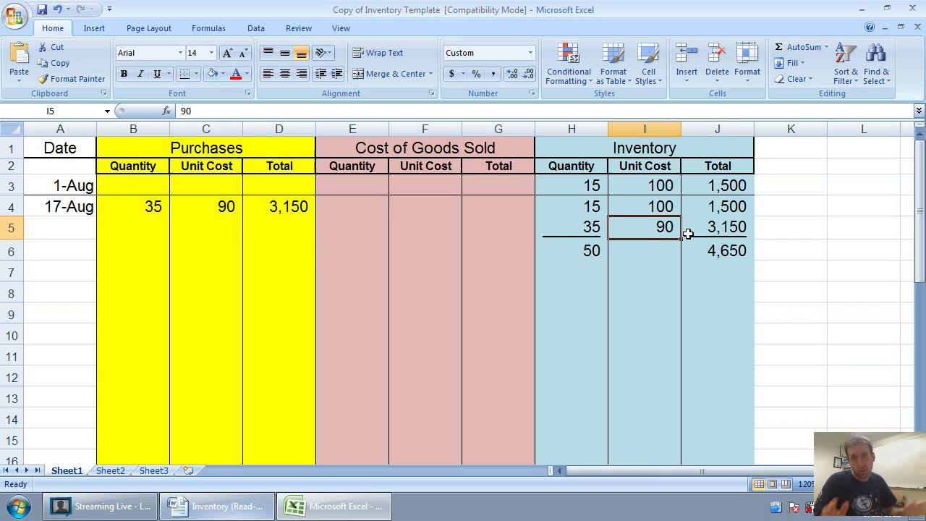
{"action": "left_click", "coordinate": [588, 225]}
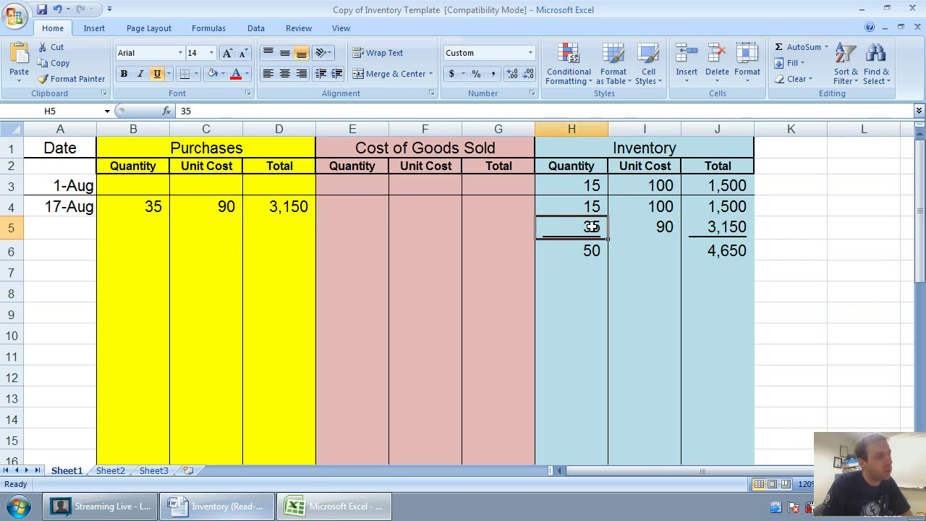
{"action": "left_click", "coordinate": [657, 233]}
{"action": "left_click", "coordinate": [589, 207]}
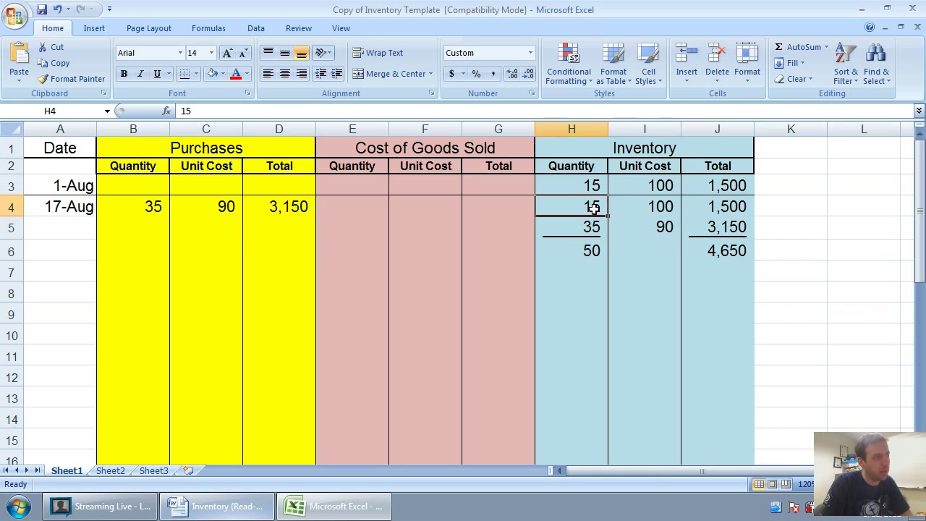
{"action": "left_click", "coordinate": [666, 209]}
{"action": "left_click", "coordinate": [665, 229]}
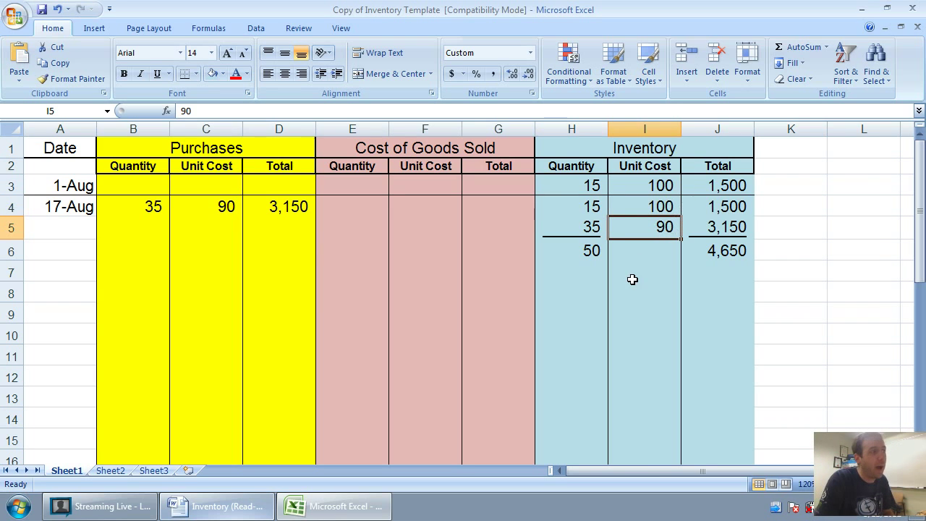
{"action": "left_click", "coordinate": [664, 250]}
{"action": "type", "text": "-"}
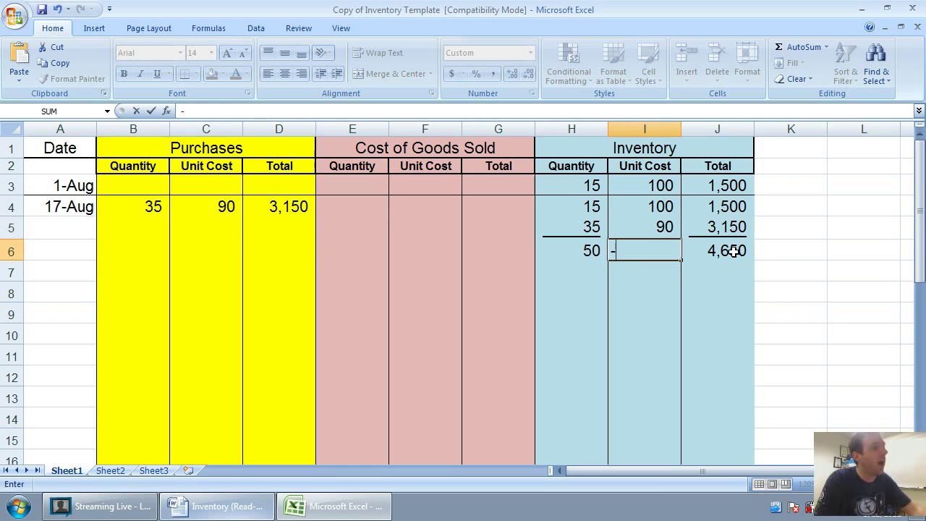
{"action": "left_click", "coordinate": [738, 250]}
{"action": "key", "text": "BackSpace"}
{"action": "key", "text": "BackSpace"}
{"action": "key", "text": "BackSpace"}
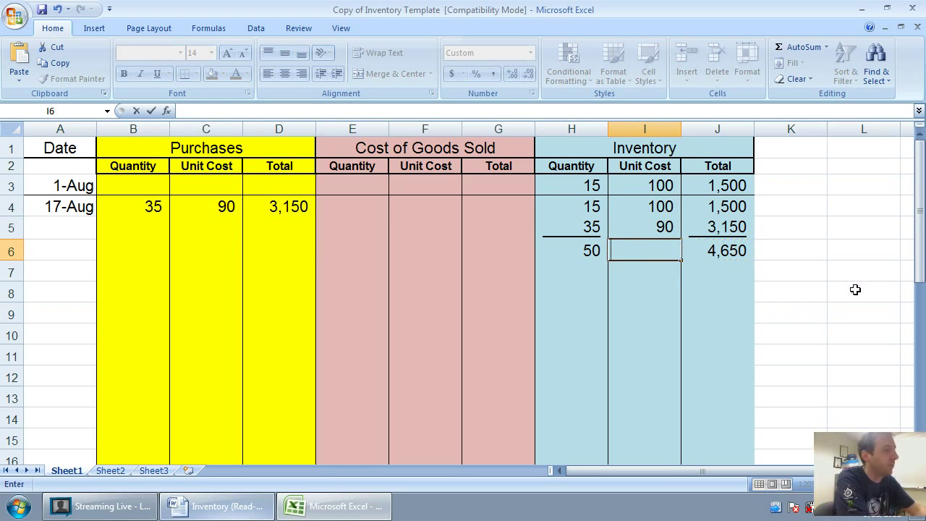
Calculate the weighted-average unit cost in I6 with the formula =4650/50
{"action": "type", "text": "="}
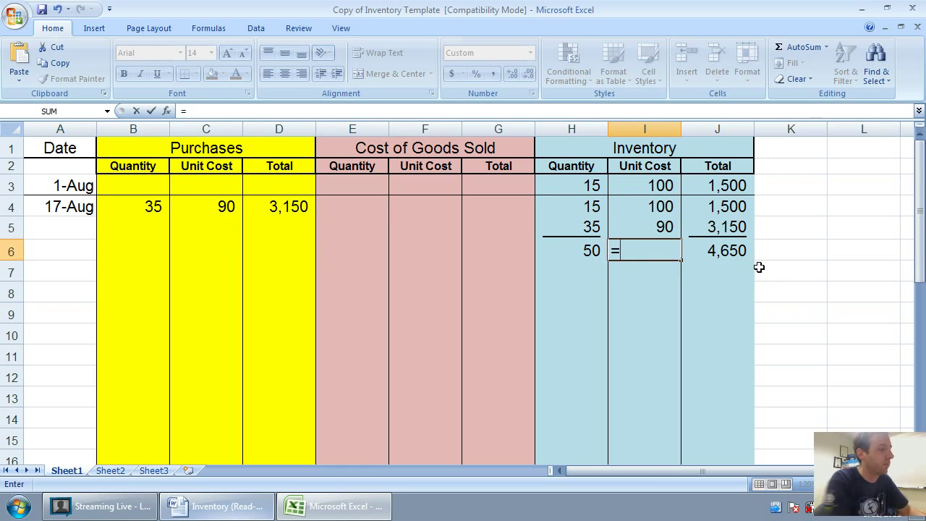
{"action": "type", "text": "4650/50"}
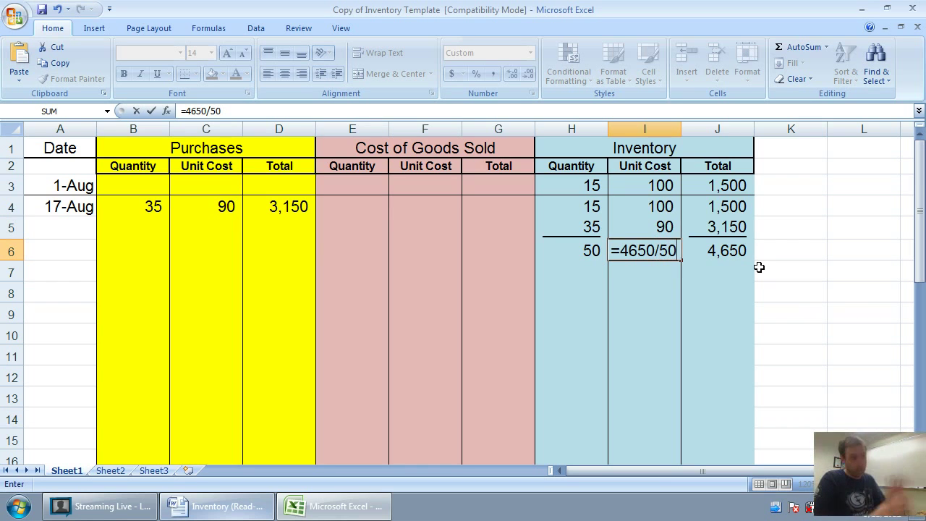
{"action": "key", "text": "Return"}
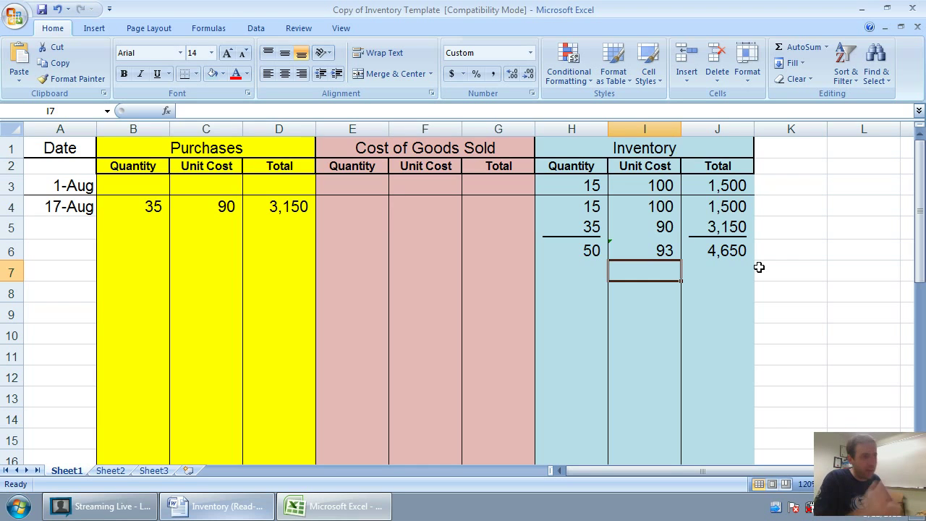
Add a bottom border across A6:J6 to close off the 17-Aug entry
{"action": "left_click_drag", "start_coordinate": [725, 254], "coordinate": [60, 249]}
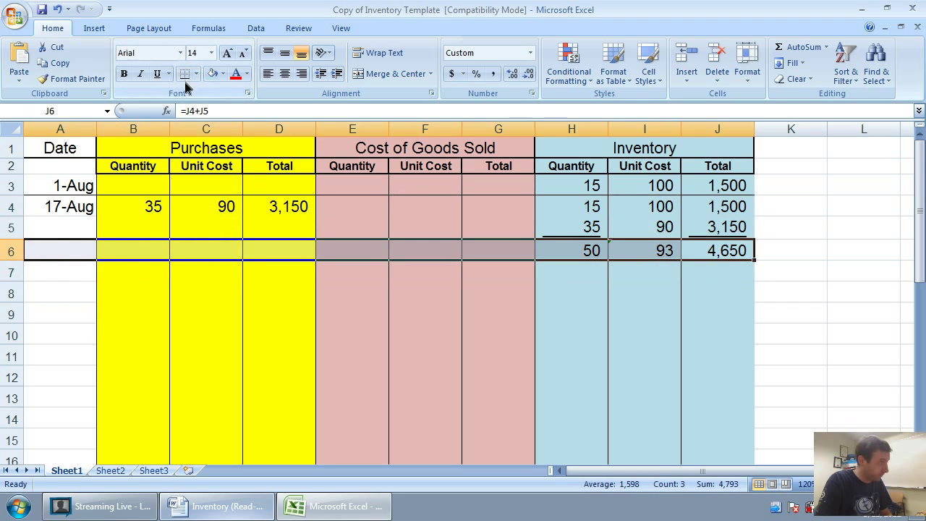
{"action": "left_click", "coordinate": [184, 73]}
{"action": "left_click", "coordinate": [475, 244]}
{"action": "left_click", "coordinate": [552, 335]}
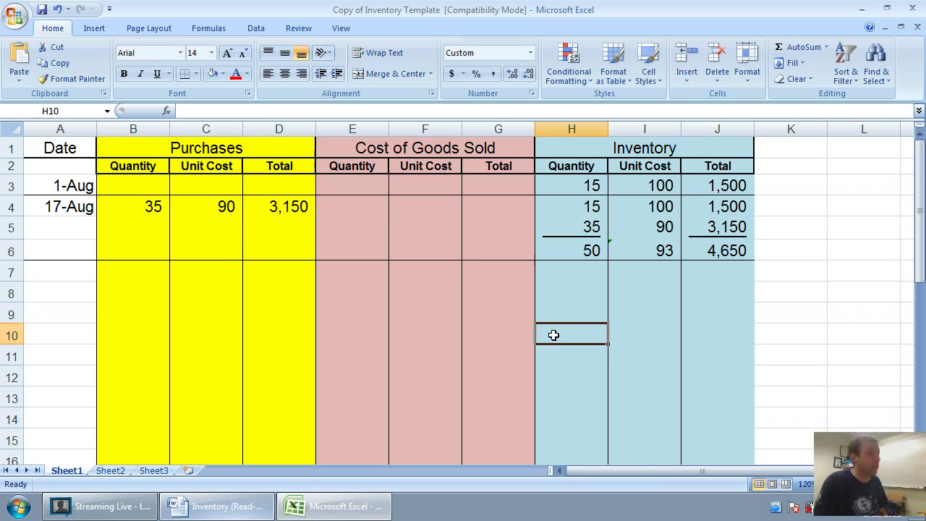
Check the next transaction in the Word inventory records and enter its date, Aug 23, in A7 of the Excel template
{"action": "left_click", "coordinate": [68, 269]}
{"action": "left_click", "coordinate": [217, 506]}
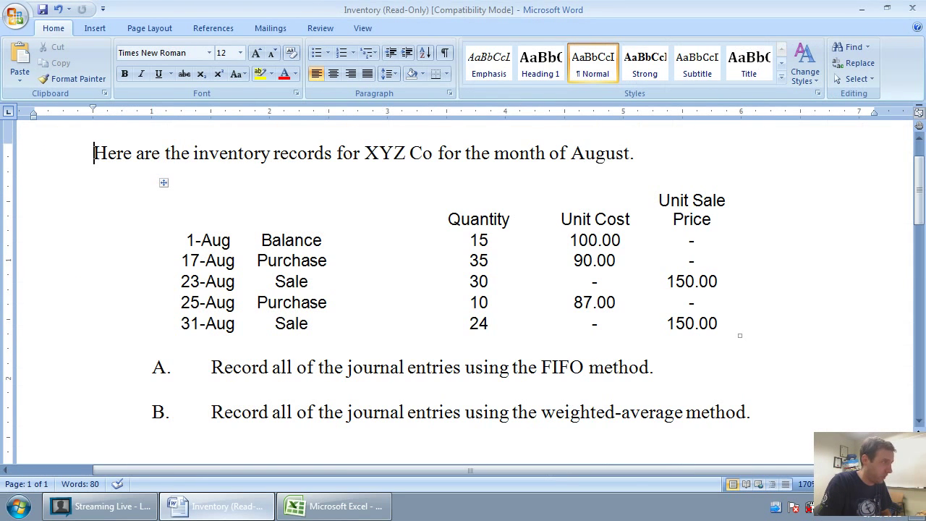
{"action": "left_click", "coordinate": [337, 506]}
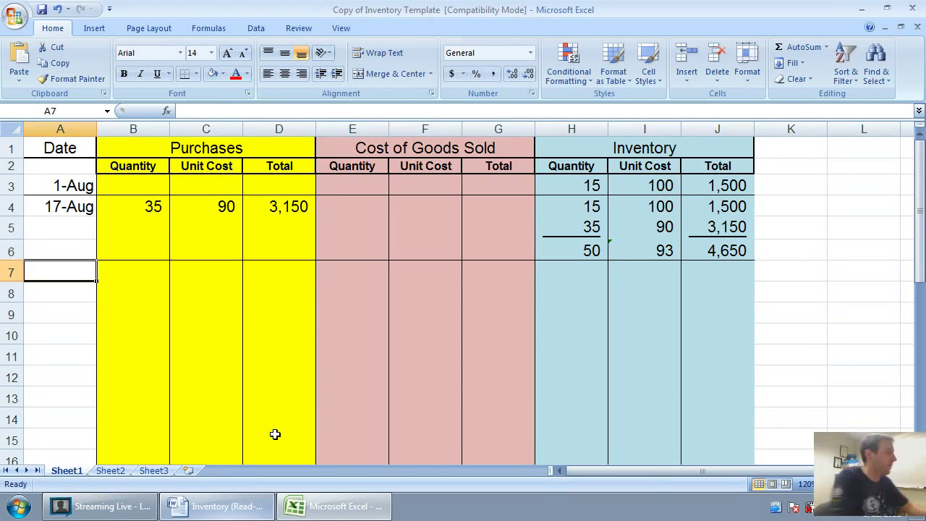
{"action": "type", "text": "Aug 23"}
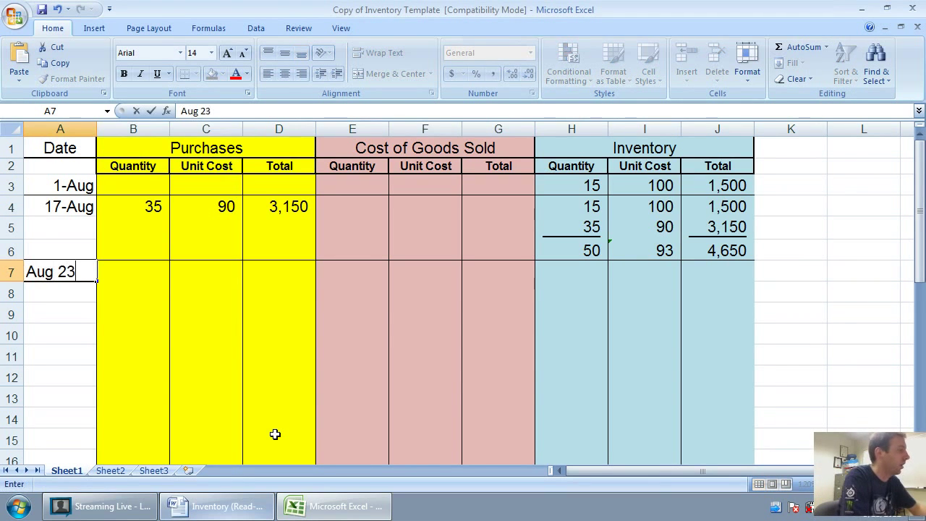
{"action": "key", "text": "Tab"}
{"action": "key", "text": "Tab"}
{"action": "key", "text": "Tab"}
{"action": "key", "text": "Tab"}
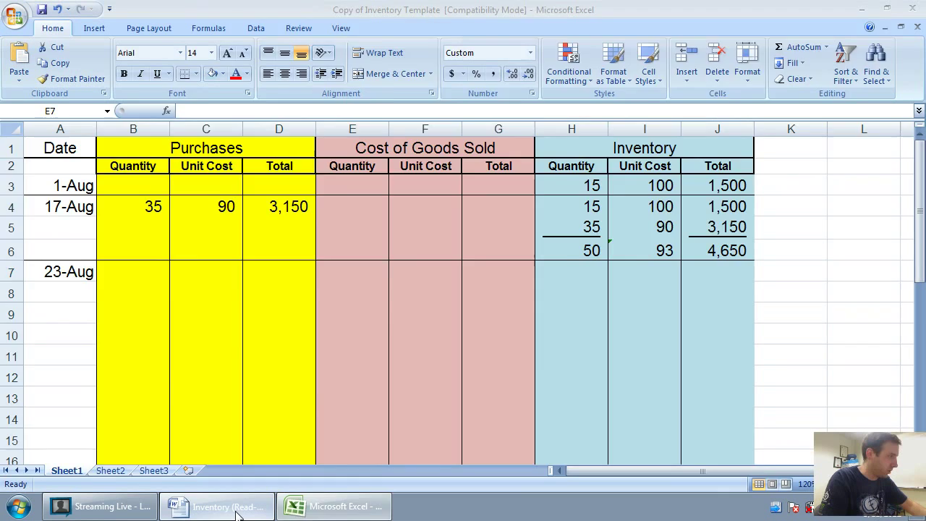
Examine the 23-Aug sale in the Word inventory records and the average unit cost in I6 of the Excel template
{"action": "left_click", "coordinate": [238, 512]}
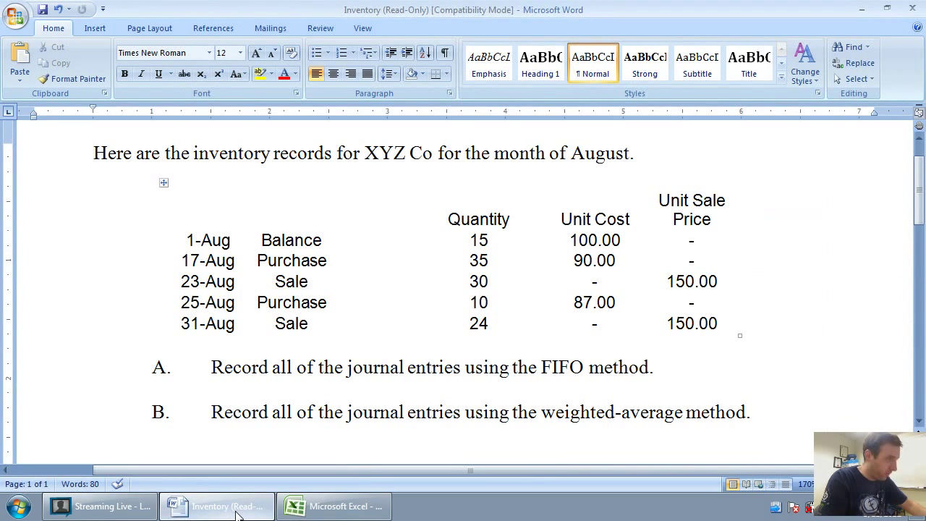
{"action": "left_click", "coordinate": [334, 506]}
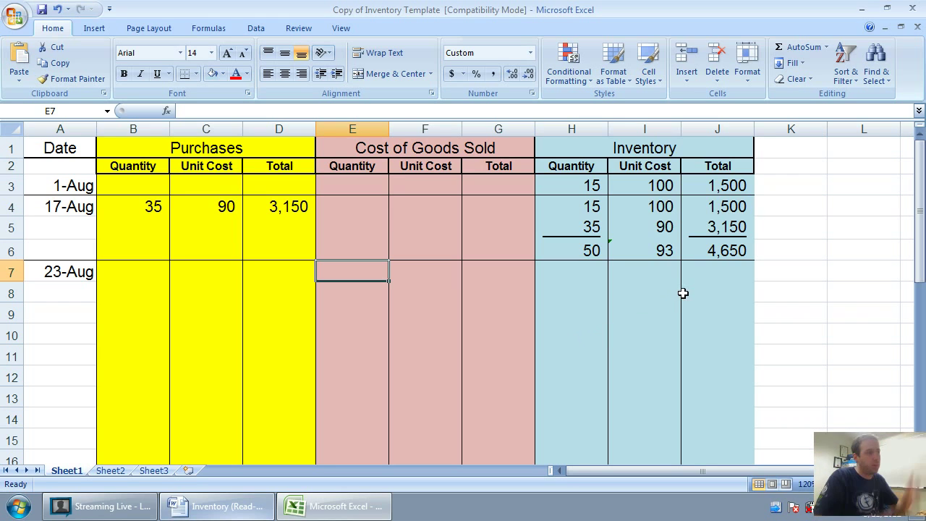
{"action": "left_click", "coordinate": [663, 251]}
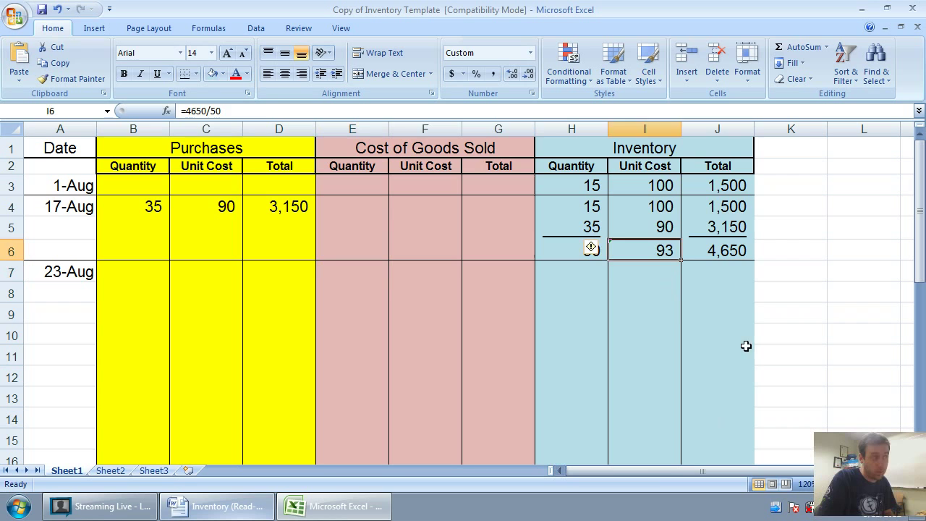
{"action": "left_click", "coordinate": [723, 309]}
{"action": "left_click", "coordinate": [350, 271]}
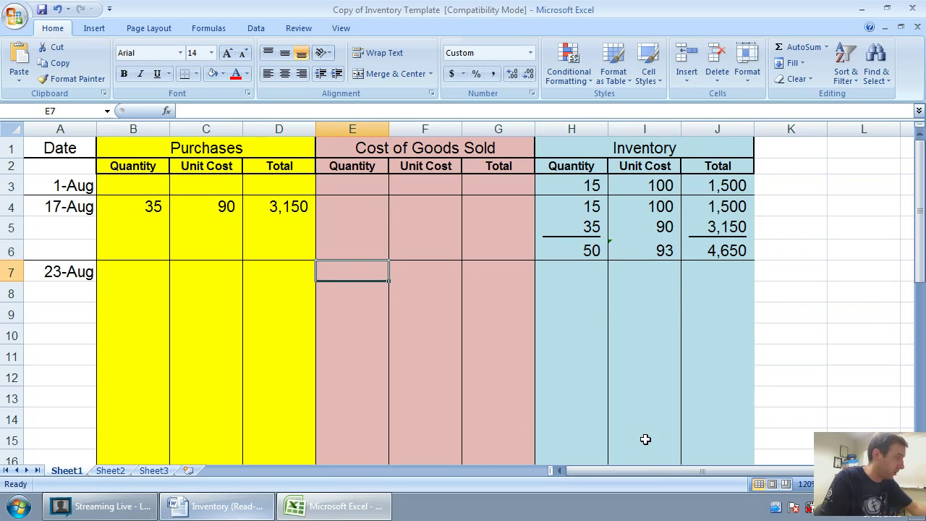
{"action": "left_click", "coordinate": [228, 512]}
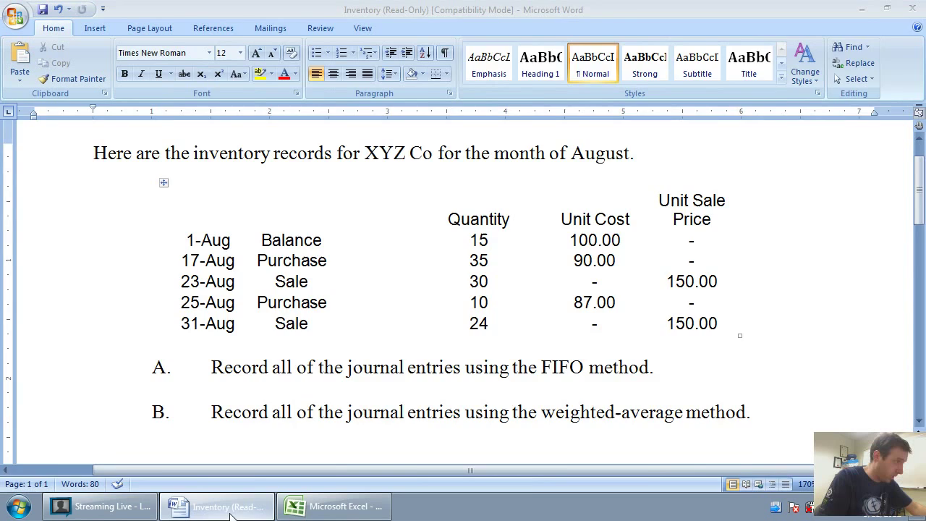
{"action": "left_click", "coordinate": [229, 512]}
{"action": "left_click", "coordinate": [229, 512]}
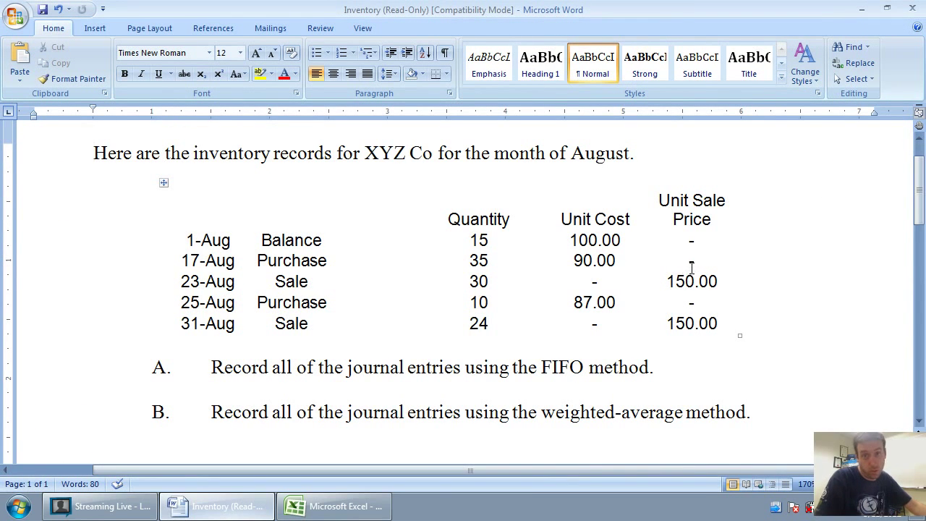
{"action": "left_click", "coordinate": [353, 510]}
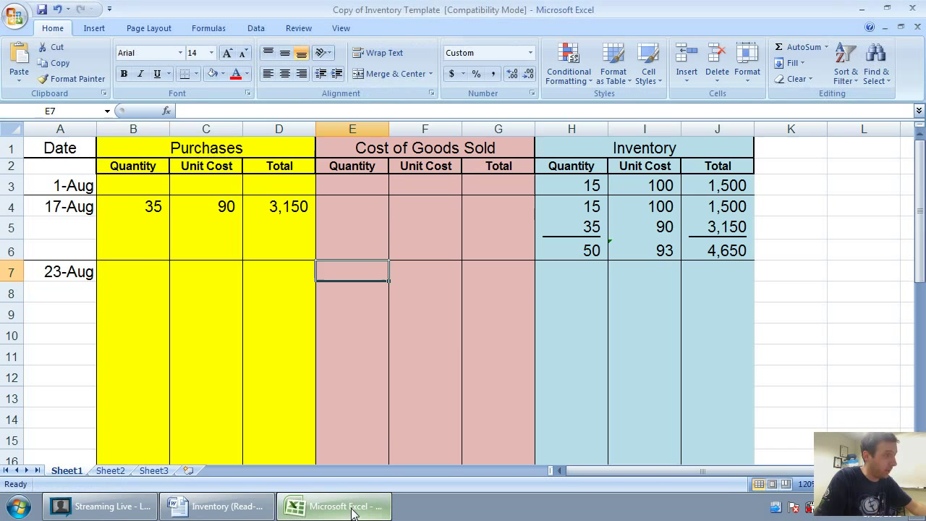
Record the 23-Aug Cost of Goods Sold in row 7: quantity 30, unit cost 93 and the total formula =E7*F7
{"action": "type", "text": "30"}
{"action": "key", "text": "Tab"}
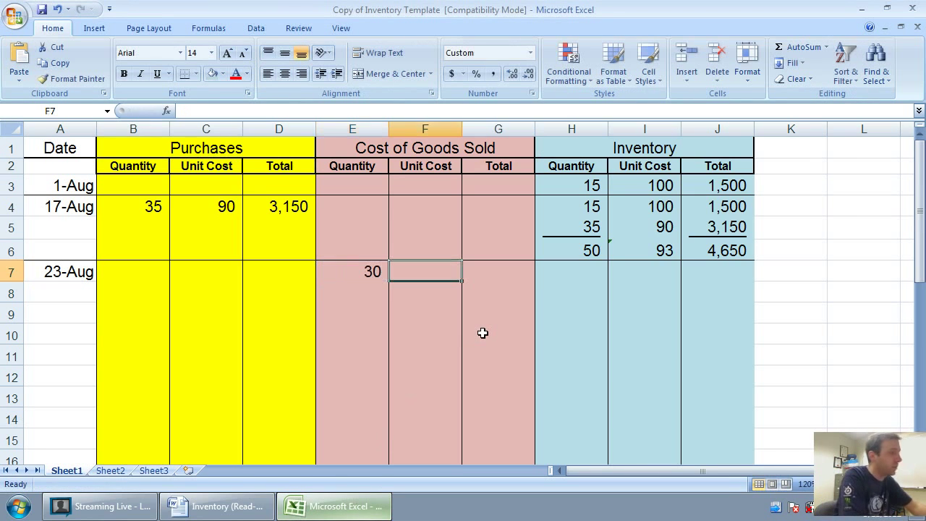
{"action": "type", "text": "93"}
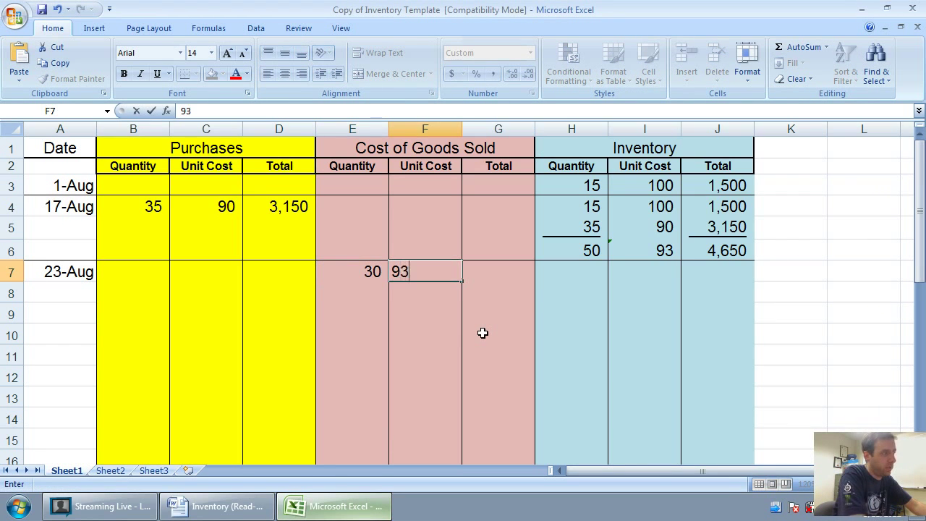
{"action": "key", "text": "Tab"}
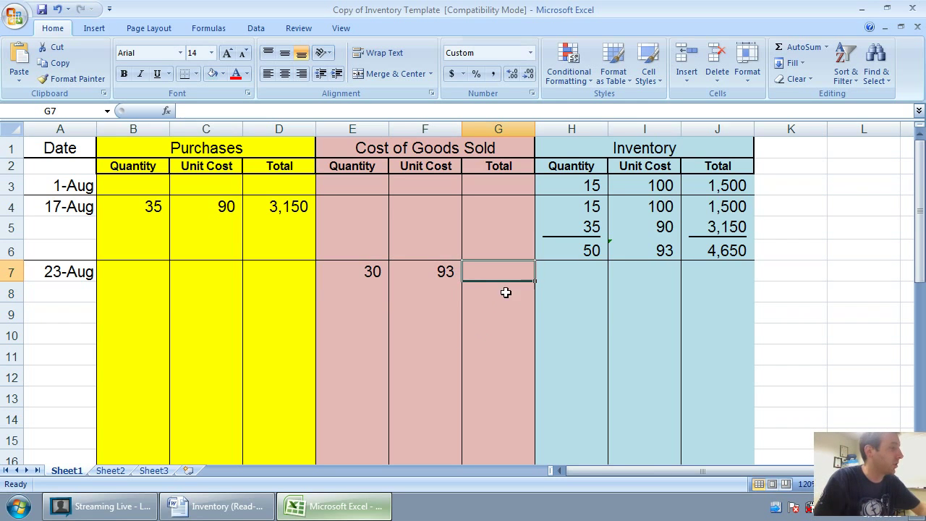
{"action": "type", "text": "="}
{"action": "left_click", "coordinate": [383, 271]}
{"action": "type", "text": "*"}
{"action": "left_click", "coordinate": [418, 270]}
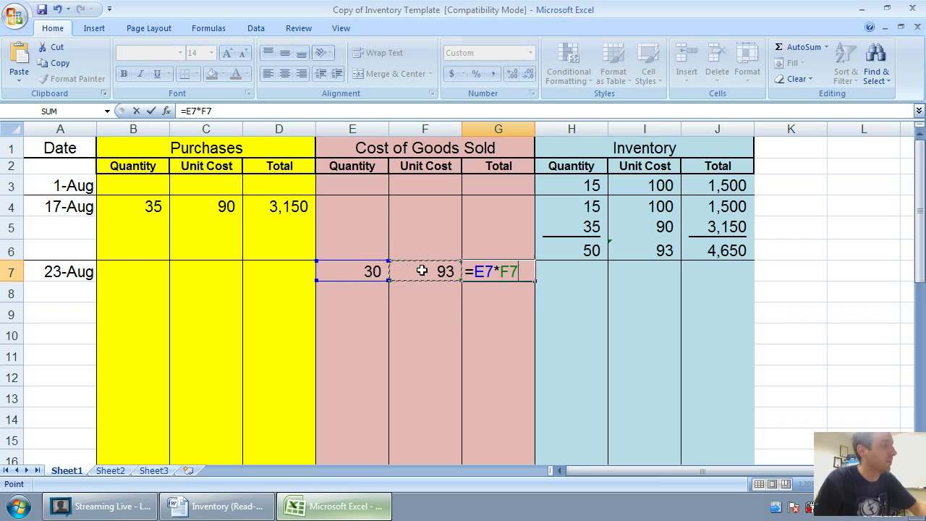
{"action": "key", "text": "Return"}
Record the remaining 23-Aug Inventory in row 7: quantity 20, unit cost 93 and the total formula =H7*I7
{"action": "left_click", "coordinate": [598, 273]}
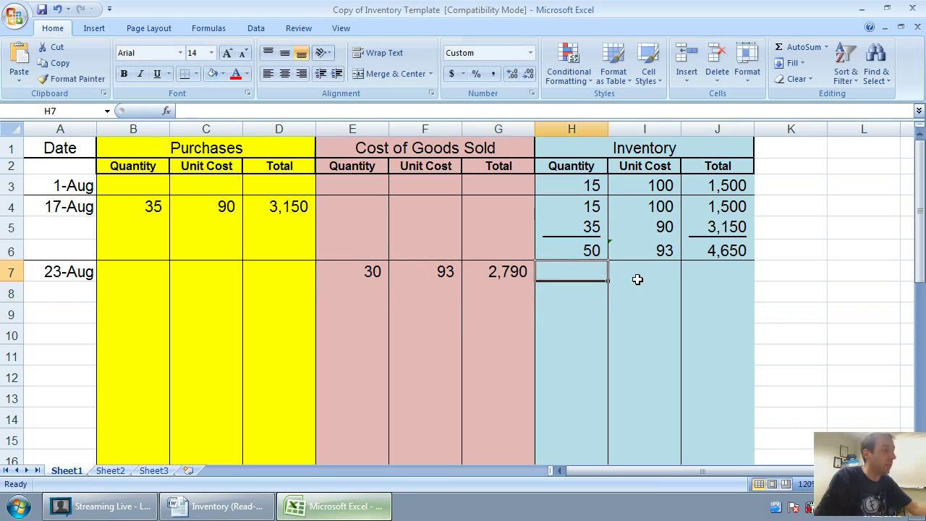
{"action": "type", "text": "20"}
{"action": "left_click", "coordinate": [639, 281]}
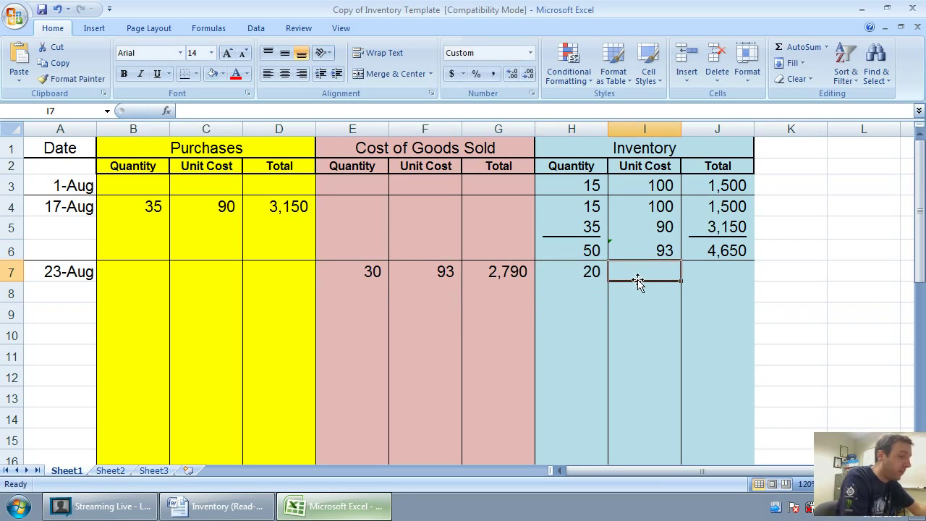
{"action": "type", "text": "93"}
{"action": "key", "text": "Tab"}
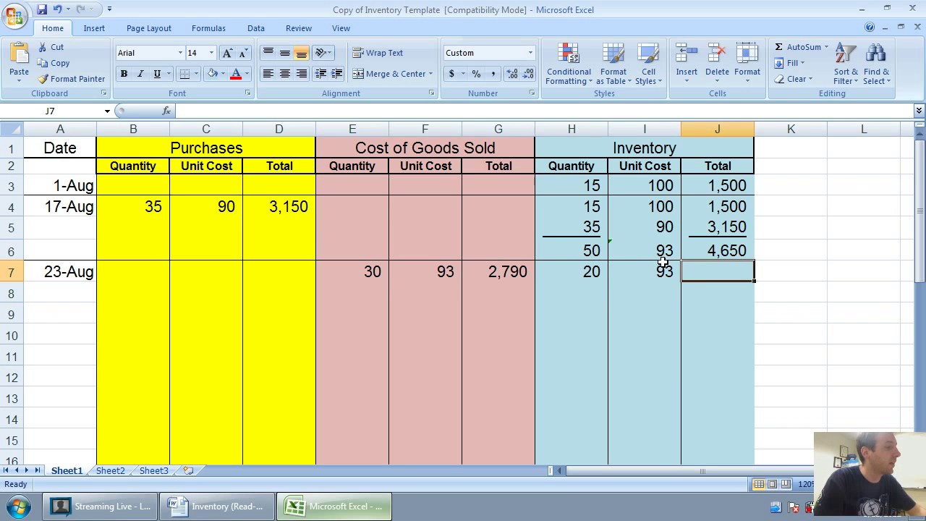
{"action": "type", "text": "="}
{"action": "left_click", "coordinate": [593, 271]}
{"action": "type", "text": "*"}
{"action": "left_click", "coordinate": [614, 271]}
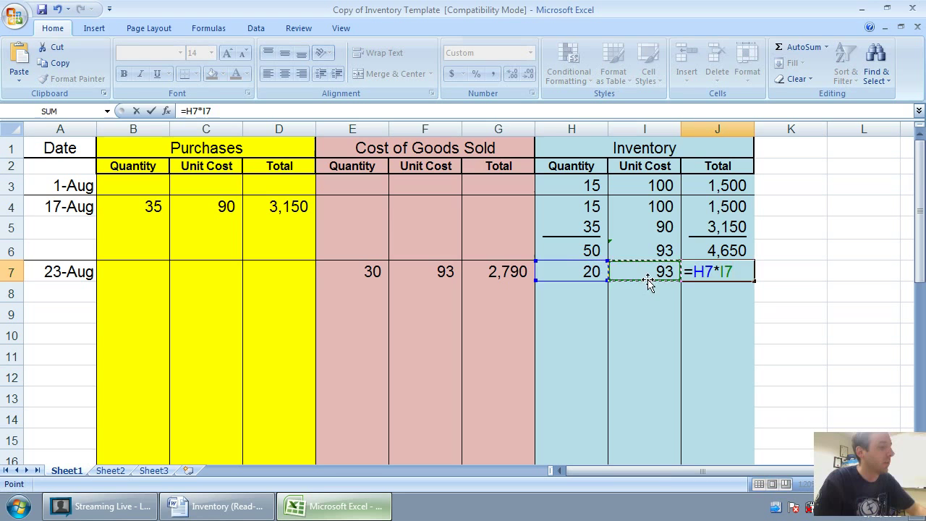
{"action": "key", "text": "Return"}
Add a bottom border under A7:J7, and enter the next transaction date from the Word inventory records, Aug 25, in A8
{"action": "left_click_drag", "start_coordinate": [736, 271], "coordinate": [73, 269]}
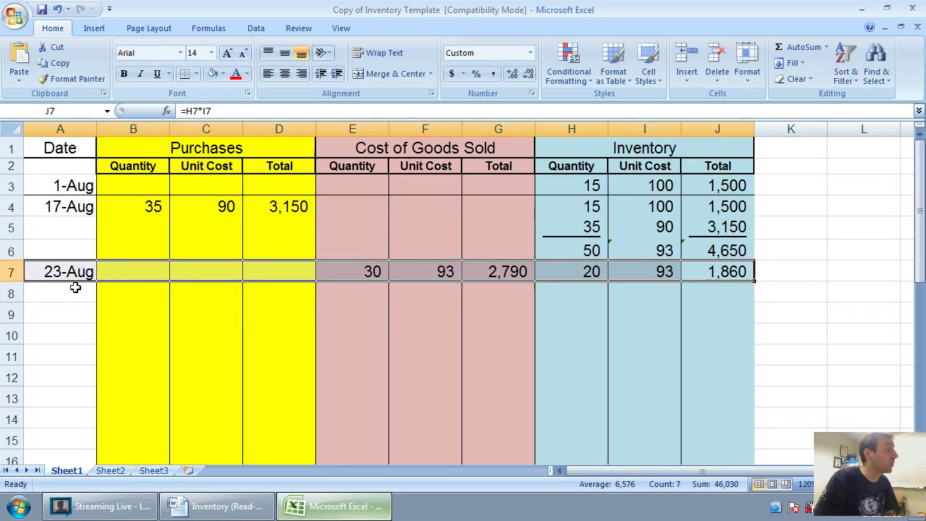
{"action": "left_click", "coordinate": [75, 287]}
{"action": "left_click", "coordinate": [248, 515]}
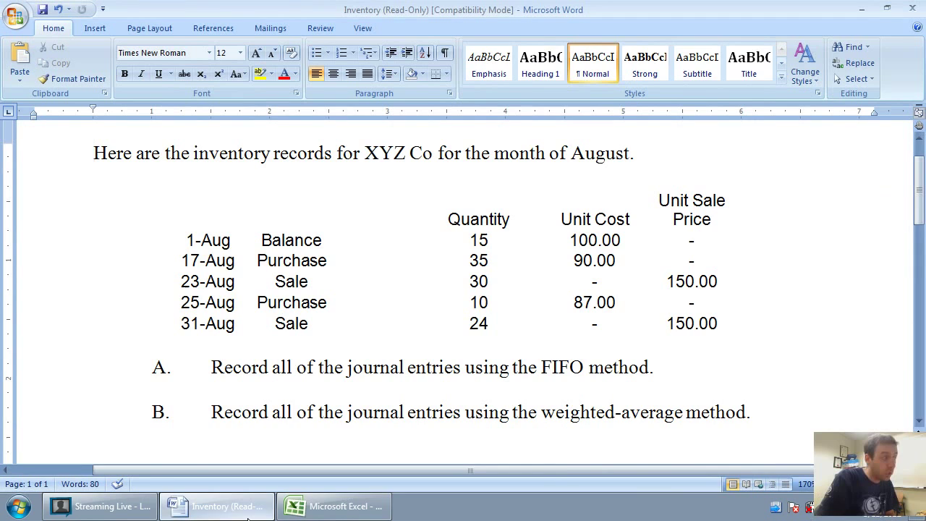
{"action": "left_click", "coordinate": [336, 506]}
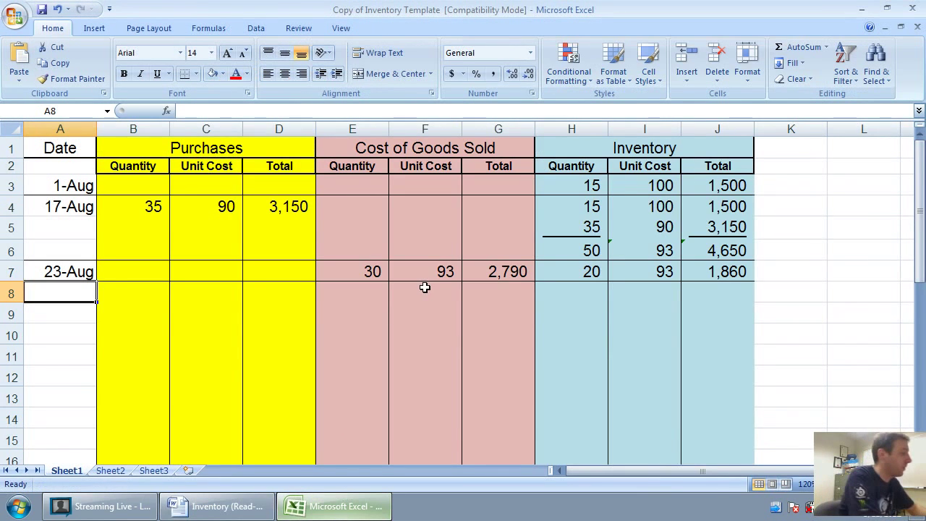
{"action": "type", "text": "Aug 25"}
{"action": "key", "text": "Tab"}
{"action": "key", "text": "Tab"}
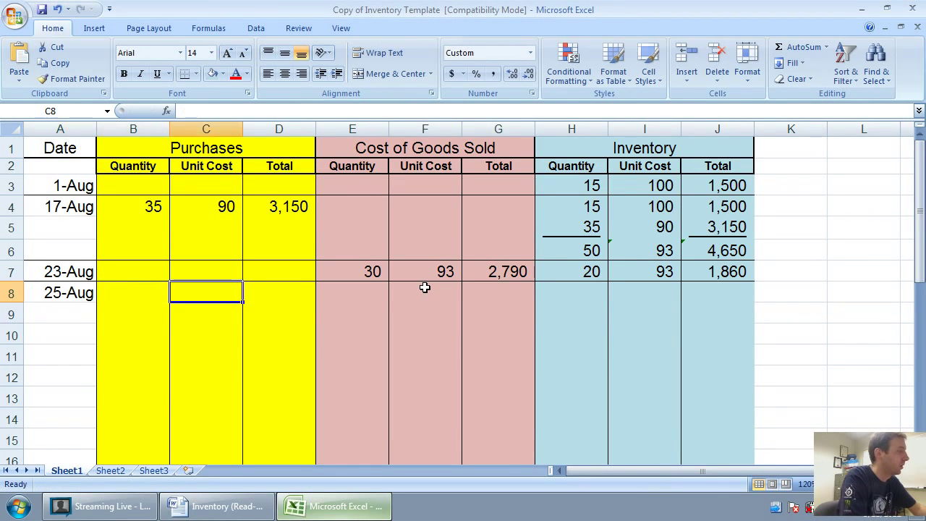
Record the 25-Aug Purchases from the Word inventory records in row 8: quantity 10, unit cost 87 and total 870
{"action": "key", "text": "shift+Tab"}
{"action": "key", "text": "shift+Tab"}
{"action": "left_click", "coordinate": [369, 512]}
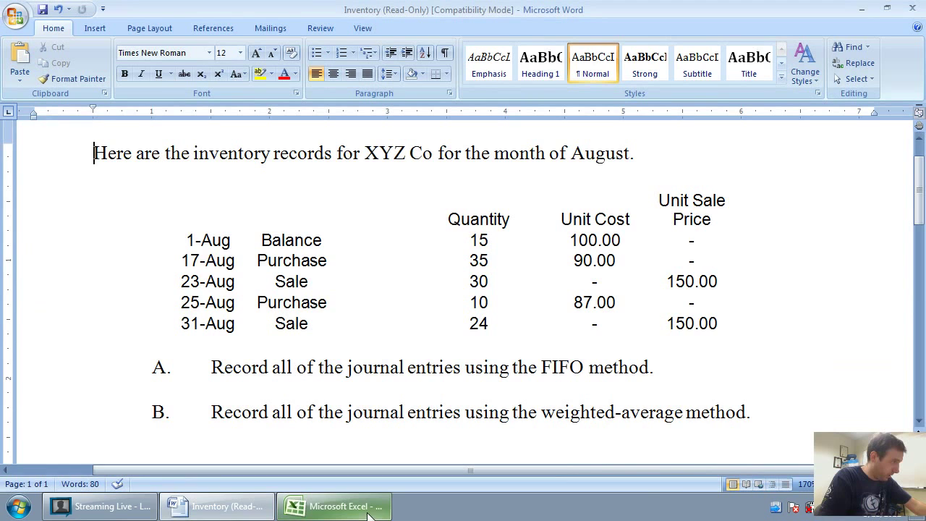
{"action": "left_click", "coordinate": [369, 512]}
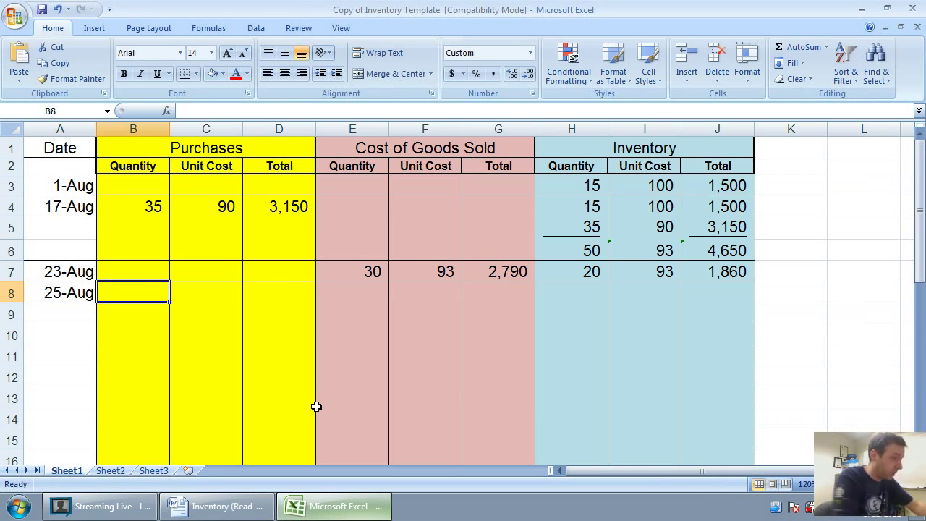
{"action": "type", "text": "10"}
{"action": "key", "text": "Tab"}
{"action": "type", "text": "87"}
{"action": "key", "text": "Tab"}
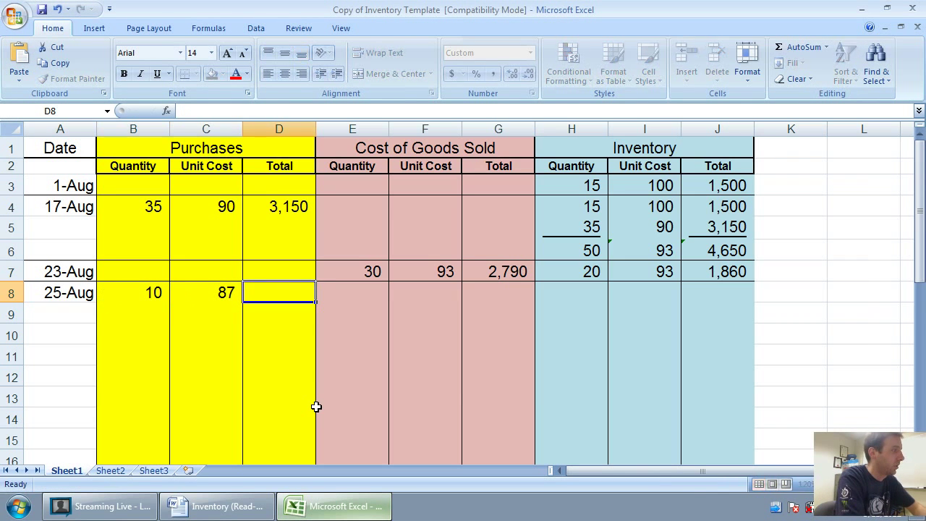
{"action": "type", "text": "870"}
Carry the existing inventory layer into the Inventory columns of row 8: quantity 20, unit cost 93 and total 1,860
{"action": "key", "text": "Tab"}
{"action": "key", "text": "Tab"}
{"action": "key", "text": "Tab"}
{"action": "key", "text": "Tab"}
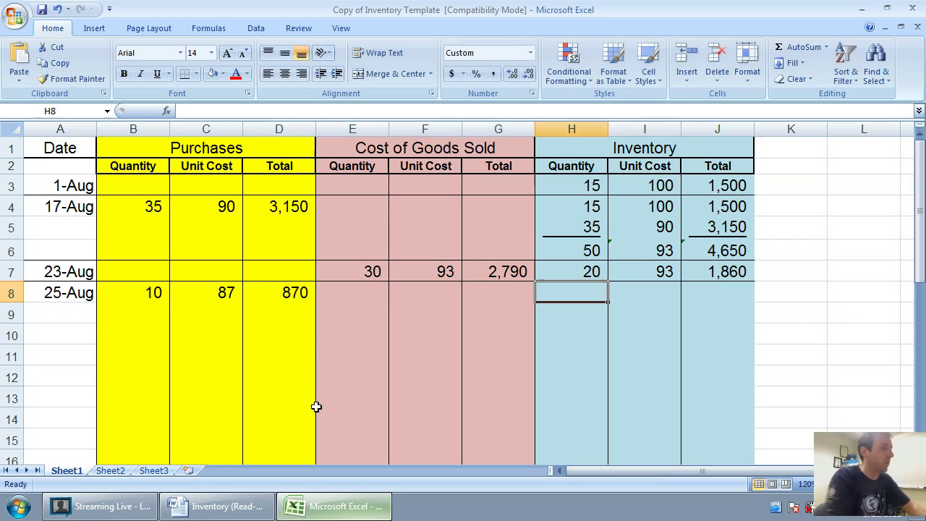
{"action": "type", "text": "20"}
{"action": "key", "text": "Tab"}
{"action": "type", "text": "93"}
{"action": "key", "text": "Tab"}
{"action": "type", "text": "1"}
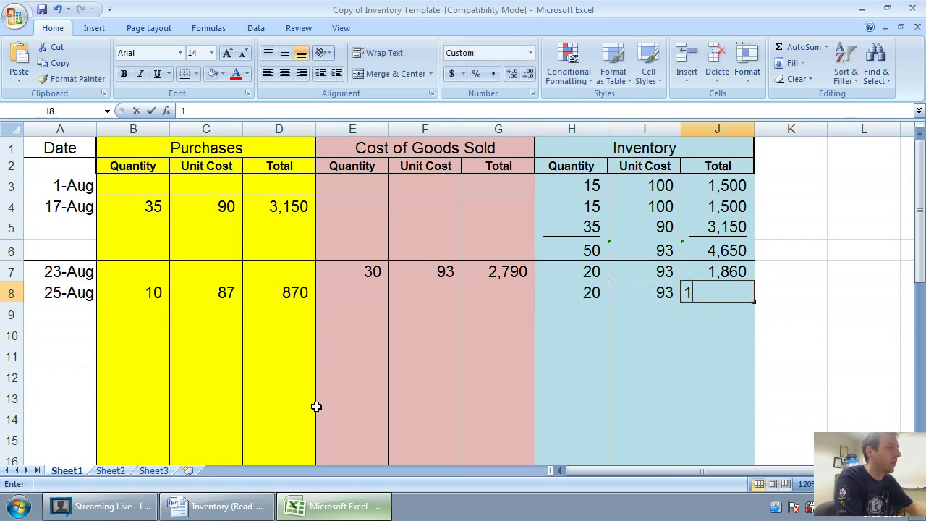
{"action": "type", "text": ",860"}
{"action": "key", "text": "Return"}
Enter the newly purchased layer in the Inventory columns of row 9: quantity 10, unit cost 87 and total 870
{"action": "key", "text": "Left"}
{"action": "key", "text": "Left"}
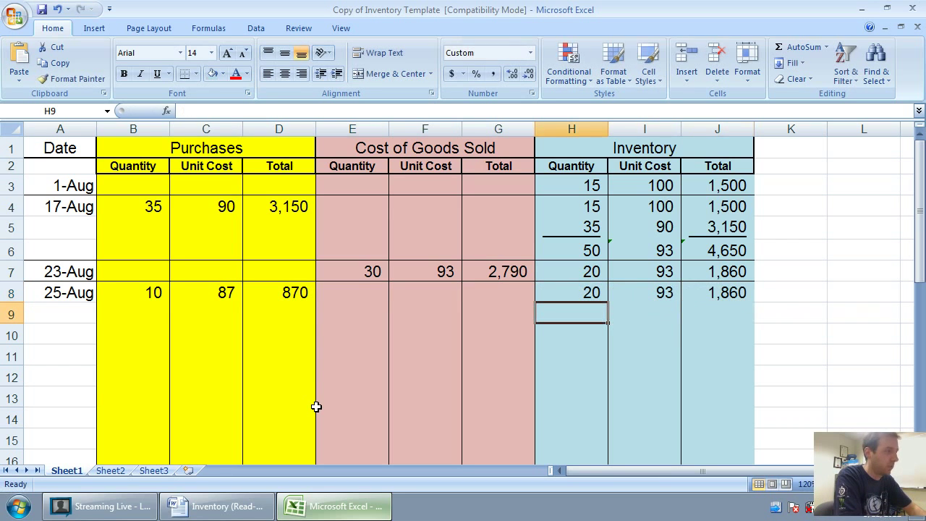
{"action": "type", "text": "10"}
{"action": "key", "text": "Tab"}
{"action": "type", "text": "87"}
{"action": "key", "text": "Tab"}
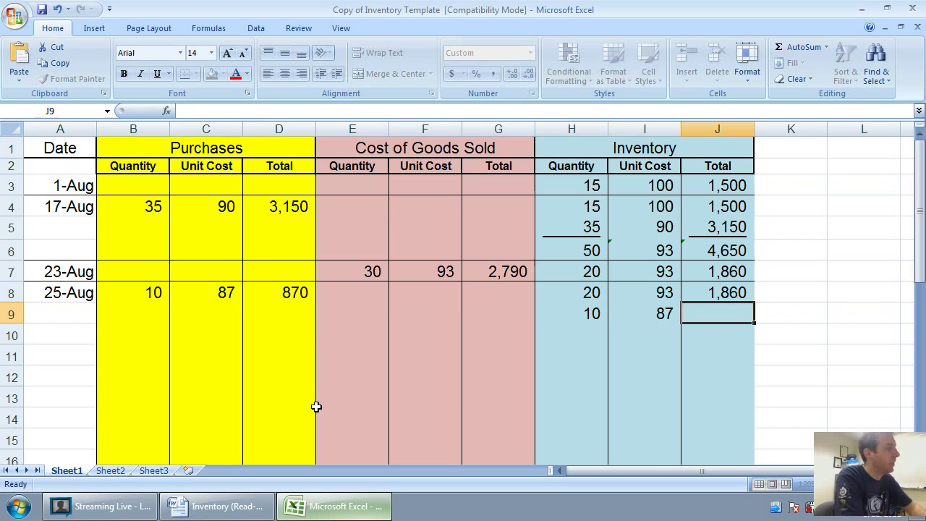
{"action": "type", "text": "870"}
{"action": "key", "text": "Return"}
Underline the Inventory quantity in H9 and the Inventory total in J9
{"action": "key", "text": "Left"}
{"action": "key", "text": "Left"}
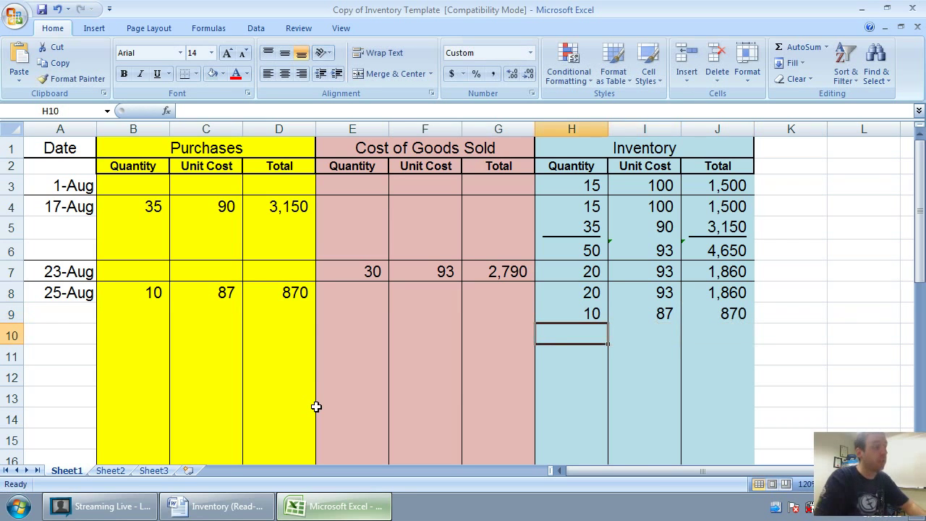
{"action": "key", "text": "Up"}
{"action": "key", "text": "ctrl+u"}
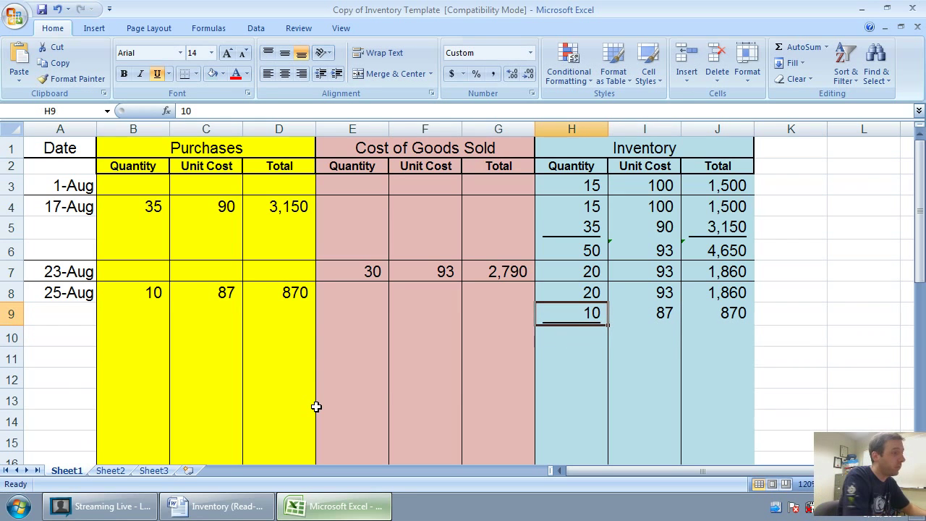
{"action": "key", "text": "Right"}
{"action": "key", "text": "Right"}
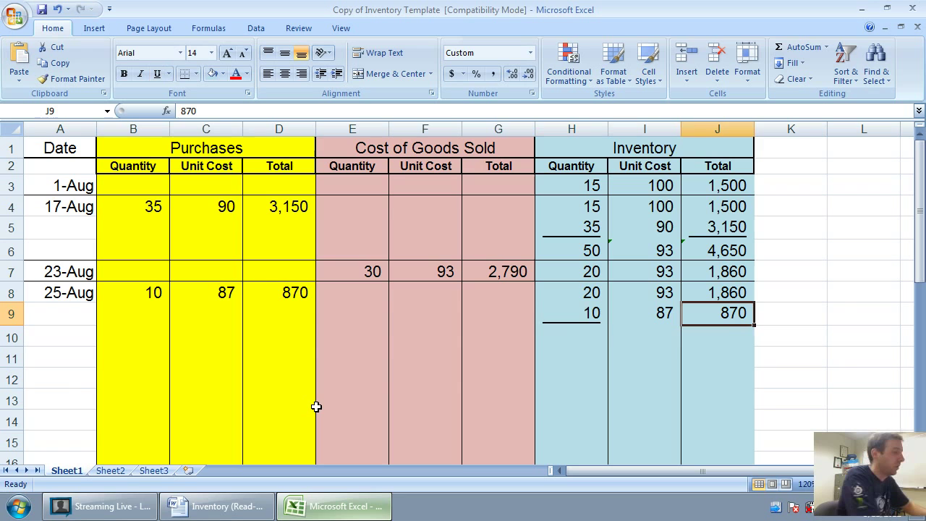
{"action": "key", "text": "ctrl+u"}
Enter the combined 25-Aug Inventory in row 10: quantity 30 in H10 and the total formula =J8+J9 in J10
{"action": "key", "text": "Down"}
{"action": "key", "text": "Left"}
{"action": "key", "text": "Left"}
{"action": "type", "text": "30"}
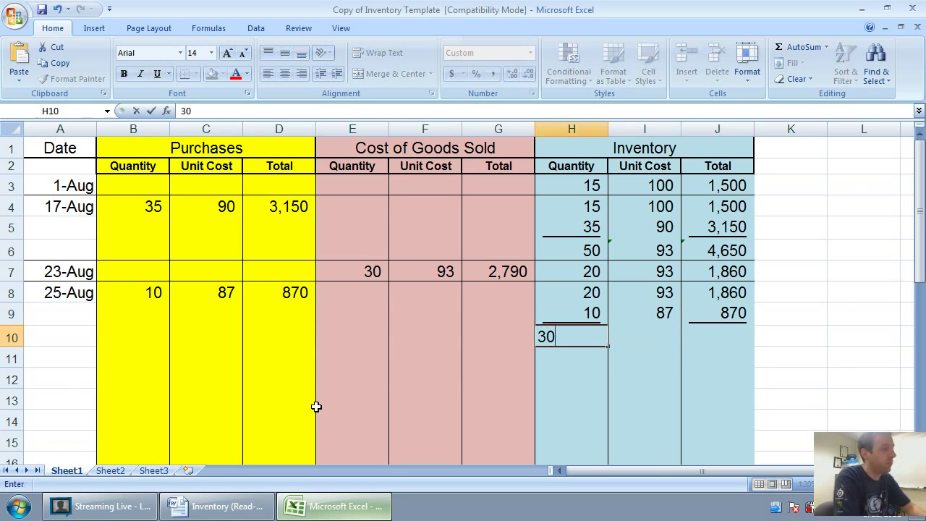
{"action": "key", "text": "Right"}
{"action": "key", "text": "Right"}
{"action": "type", "text": "="}
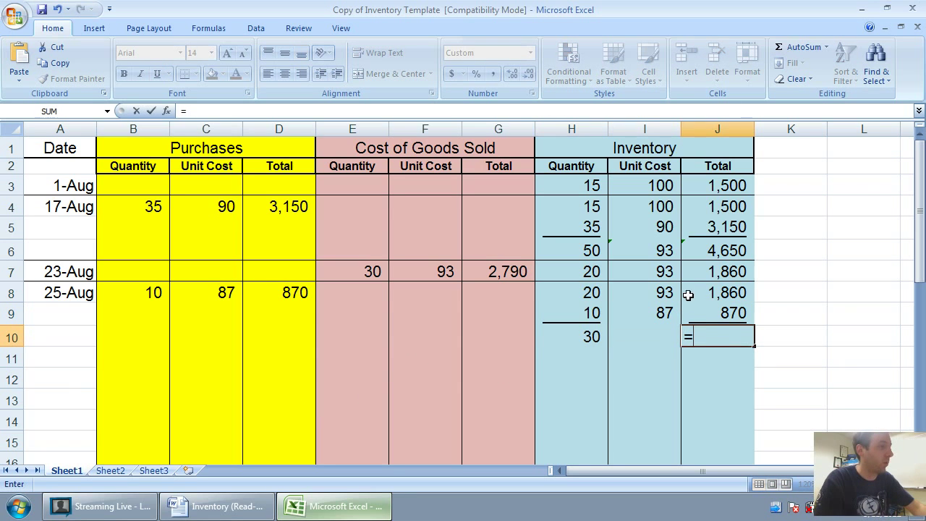
{"action": "left_click", "coordinate": [716, 289]}
{"action": "type", "text": "+"}
{"action": "left_click", "coordinate": [742, 311]}
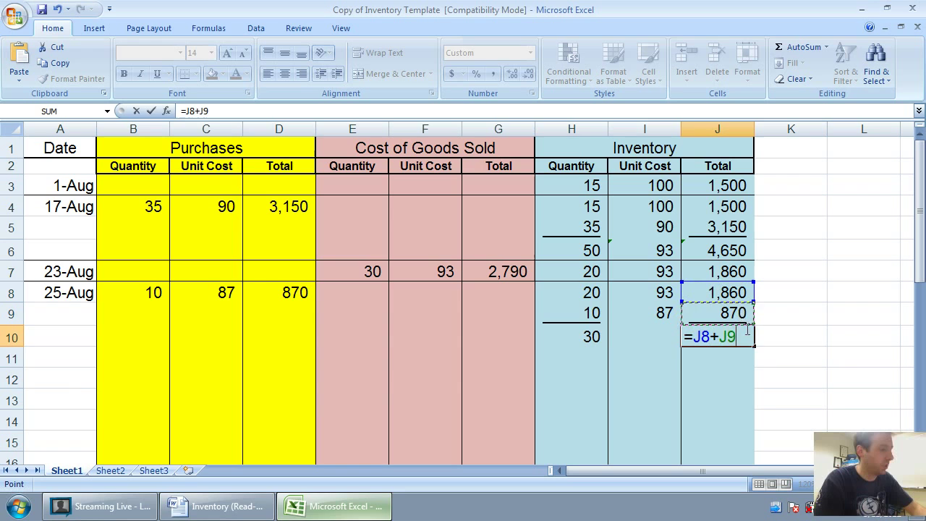
{"action": "key", "text": "Return"}
Calculate the weighted-average unit cost in I10 with the formula =J10/H10
{"action": "left_click", "coordinate": [650, 333]}
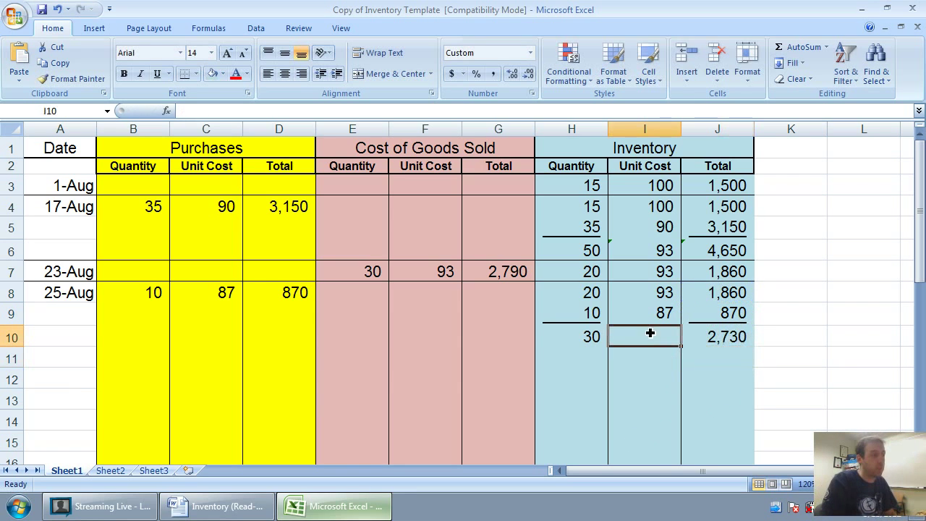
{"action": "type", "text": "-"}
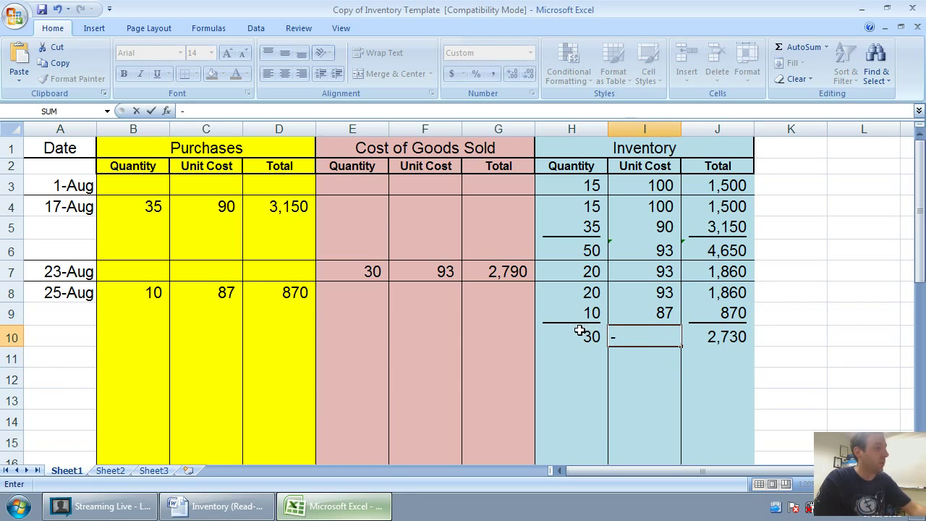
{"action": "left_click", "coordinate": [713, 335]}
{"action": "key", "text": "Escape"}
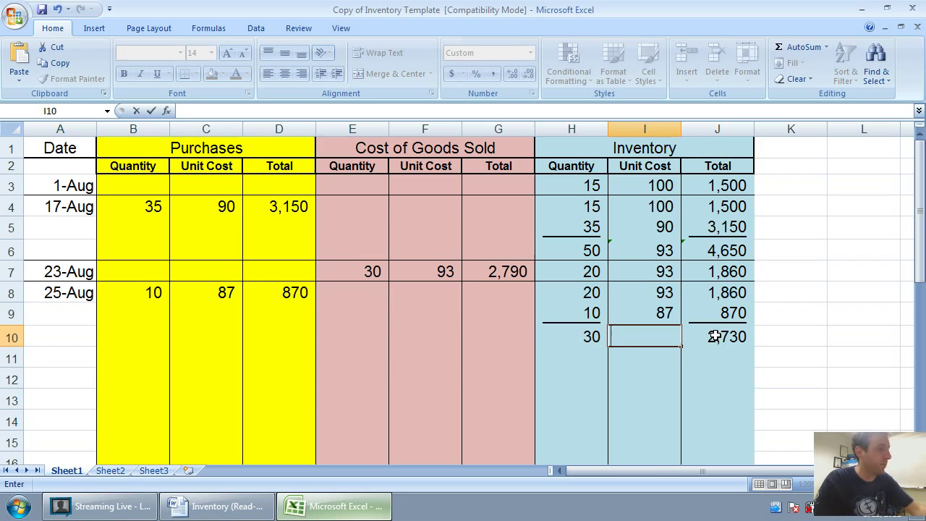
{"action": "type", "text": "="}
{"action": "left_click", "coordinate": [714, 336]}
{"action": "type", "text": "/"}
{"action": "left_click", "coordinate": [583, 336]}
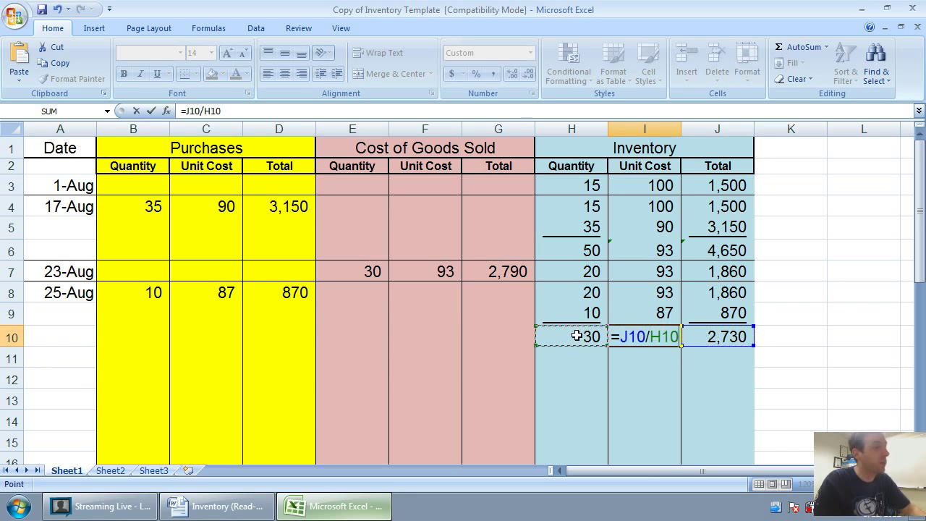
{"action": "key", "text": "Return"}
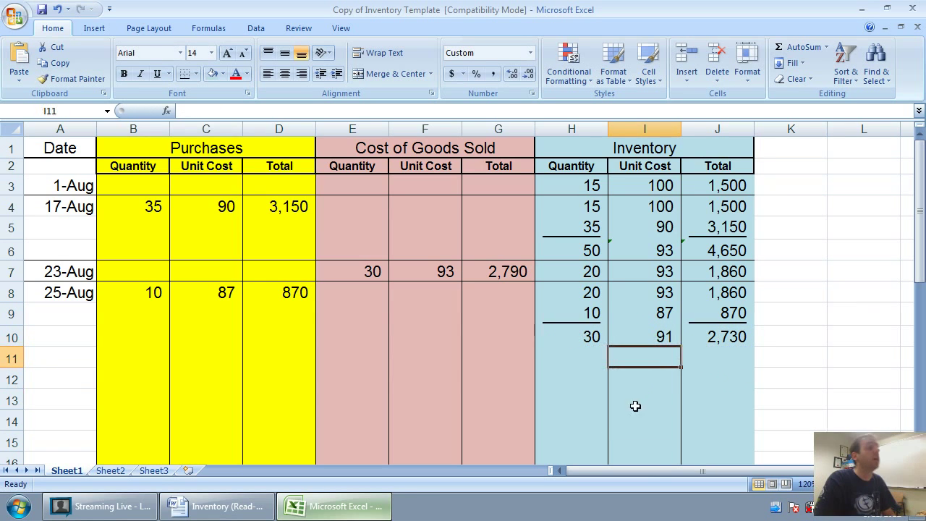
Add a bottom border under A10:J10, and enter the date August 31 in A11
{"action": "mouse_move", "coordinate": [629, 402]}
{"action": "left_mouse_down"}
{"action": "mouse_move", "coordinate": [620, 415]}
{"action": "mouse_move", "coordinate": [629, 394]}
{"action": "left_mouse_up"}
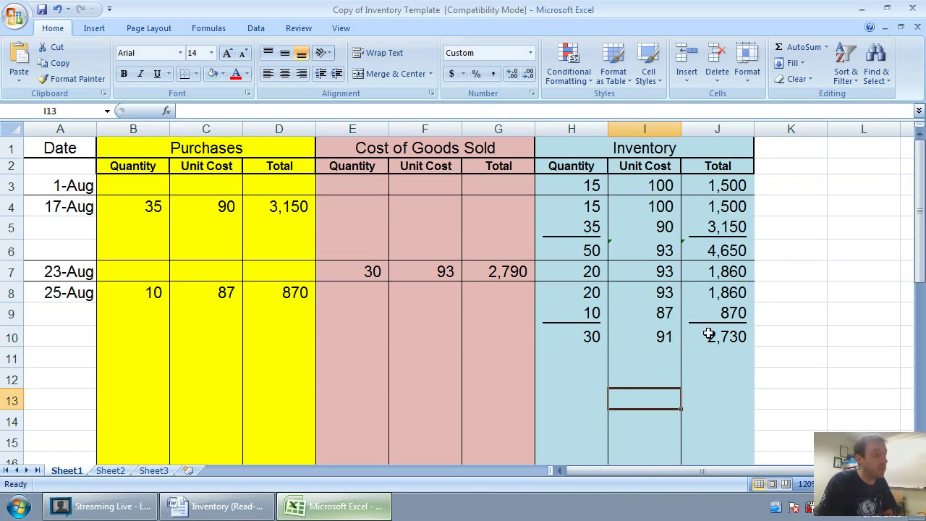
{"action": "left_click_drag", "start_coordinate": [709, 335], "coordinate": [61, 346]}
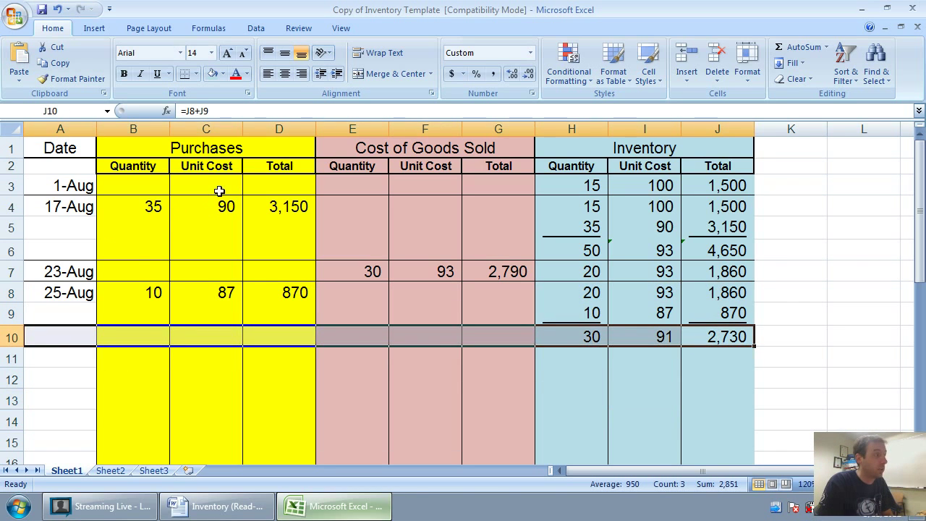
{"action": "left_click", "coordinate": [186, 73]}
{"action": "left_click", "coordinate": [55, 359]}
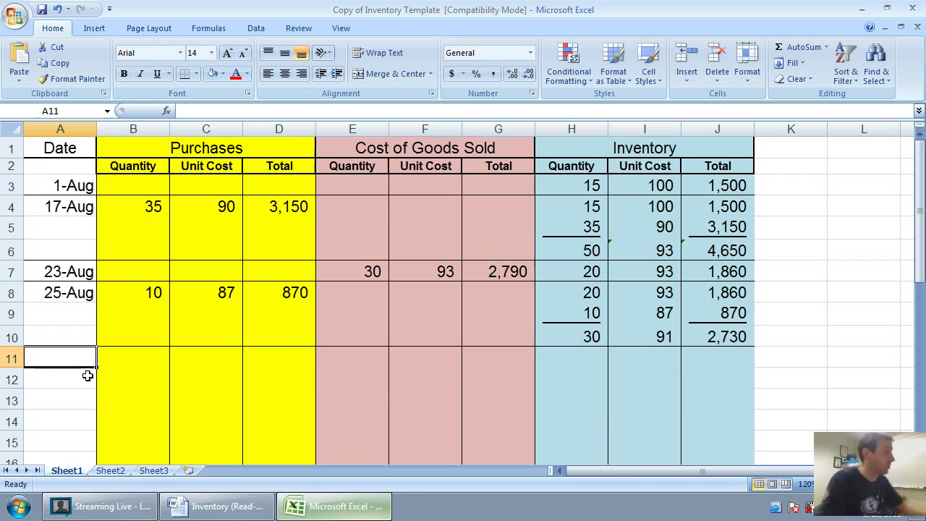
{"action": "type", "text": "August 31"}
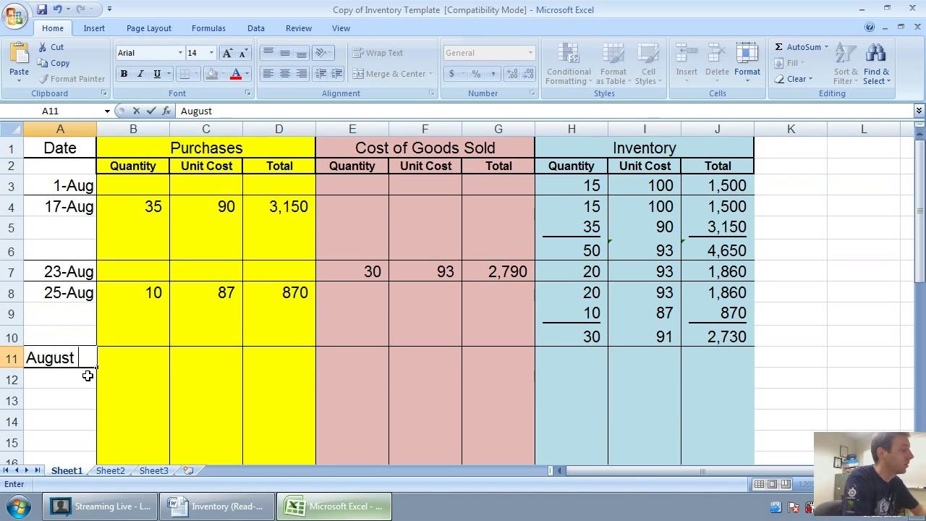
{"action": "key", "text": "Tab"}
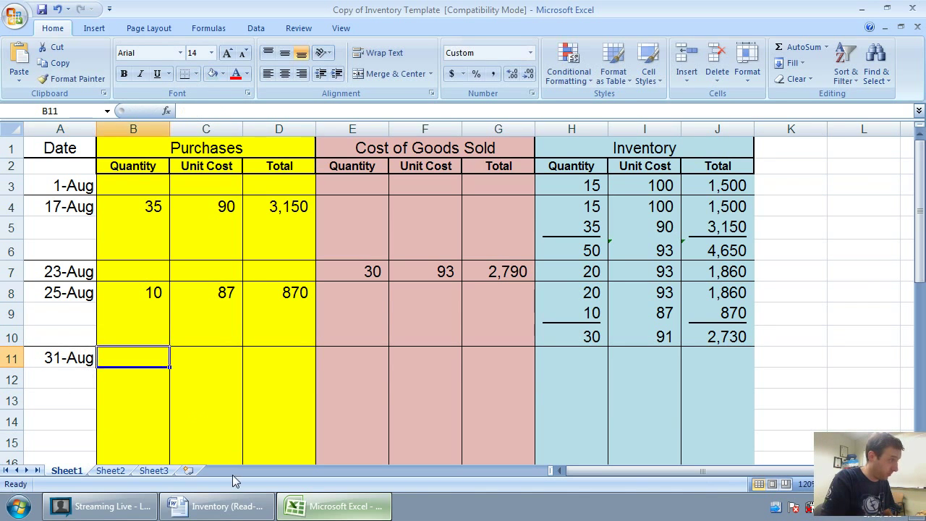
Check the 31-Aug sale in the Word inventory records and record its Cost of Goods Sold in row 11: quantity 24, unit cost 91, total =E11*F11
{"action": "left_click", "coordinate": [239, 510]}
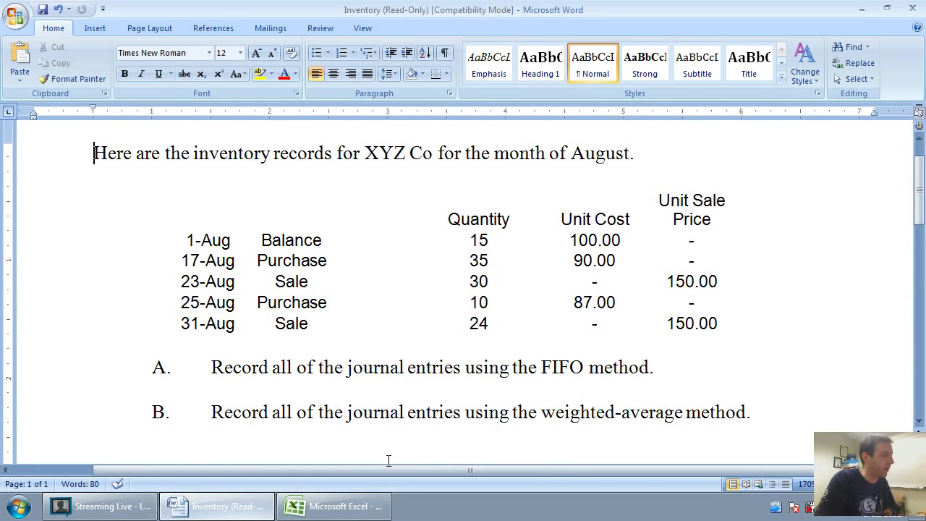
{"action": "left_click", "coordinate": [340, 510]}
{"action": "left_click", "coordinate": [337, 362]}
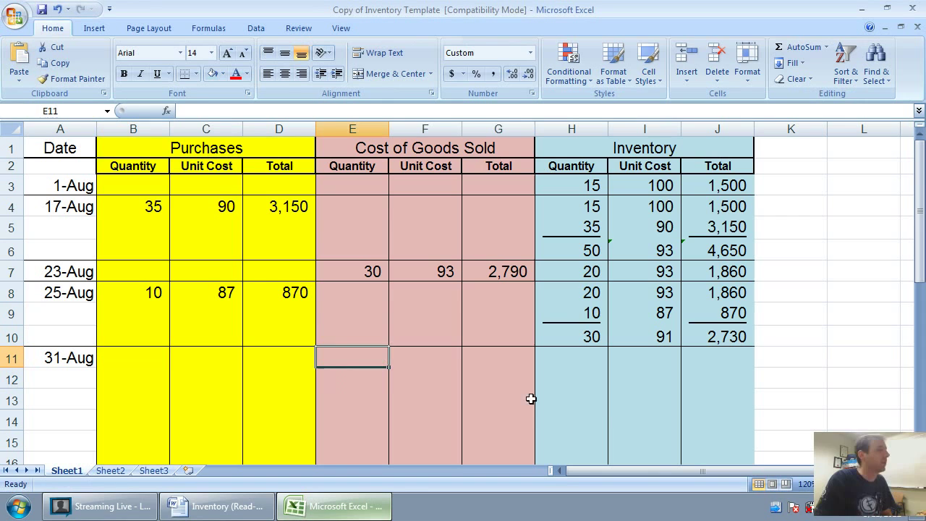
{"action": "type", "text": "24"}
{"action": "key", "text": "Tab"}
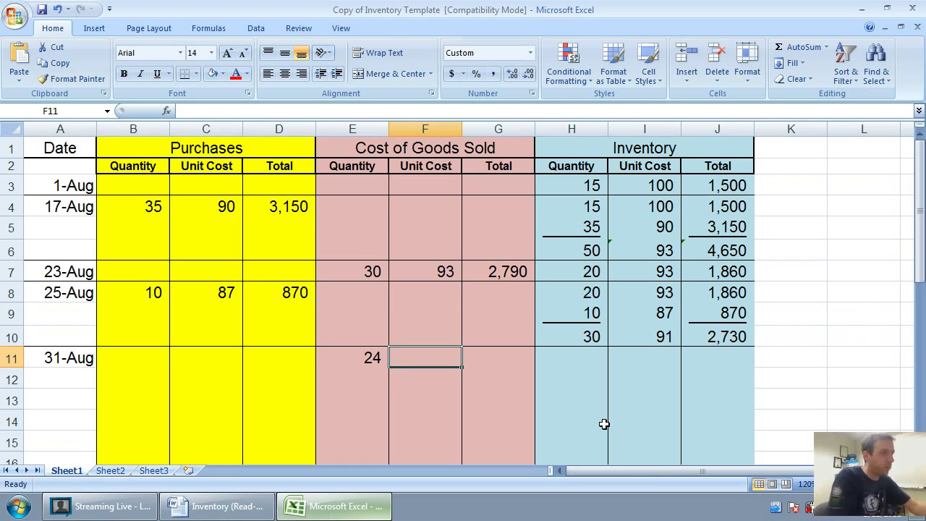
{"action": "type", "text": "91"}
{"action": "key", "text": "Tab"}
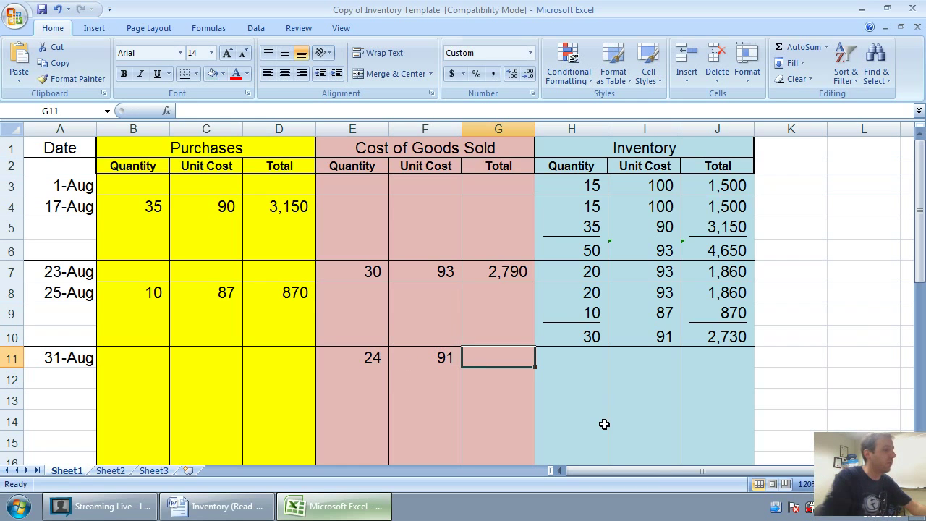
{"action": "type", "text": "="}
{"action": "left_click", "coordinate": [361, 356]}
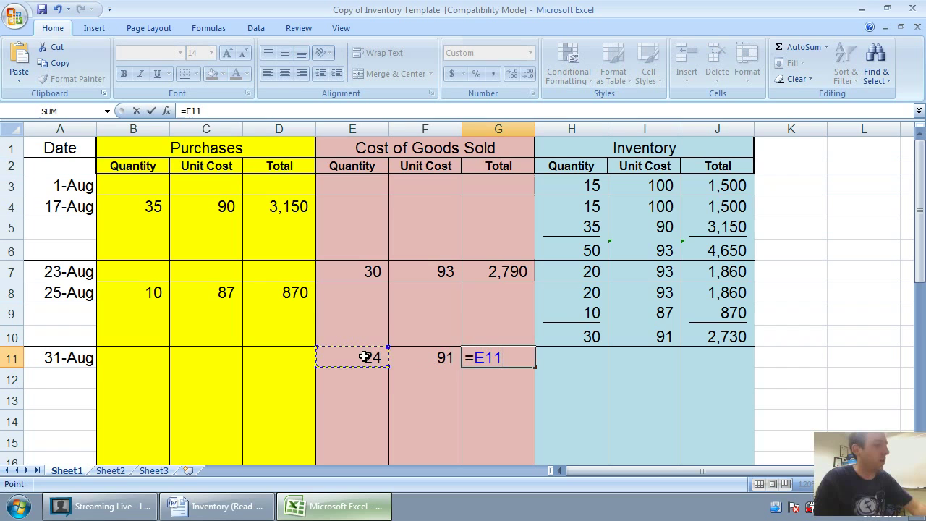
{"action": "type", "text": "*"}
{"action": "left_click", "coordinate": [422, 359]}
{"action": "key", "text": "Return"}
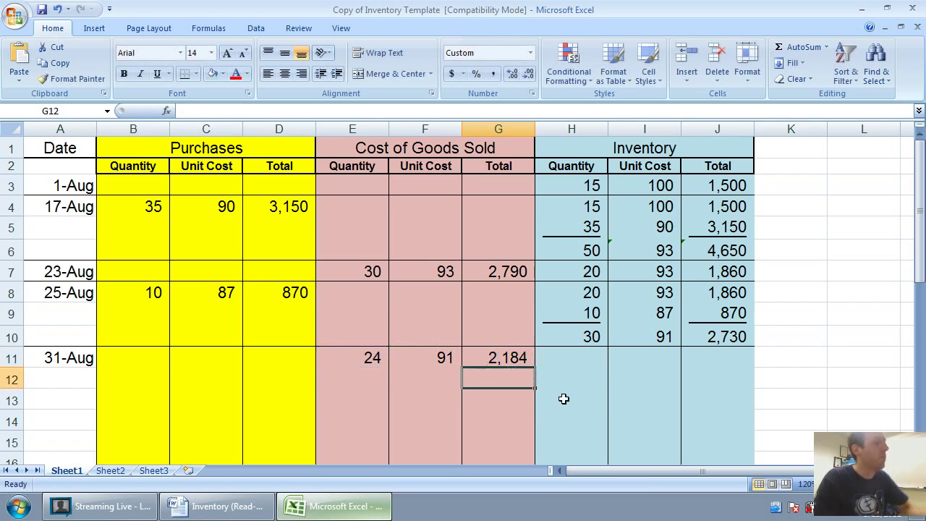
Enter the 31-Aug Inventory balance in row 11: quantity 6 in H11, unit cost 91 in I11, and the total formula =H11*I11 in J11
{"action": "left_click", "coordinate": [563, 399]}
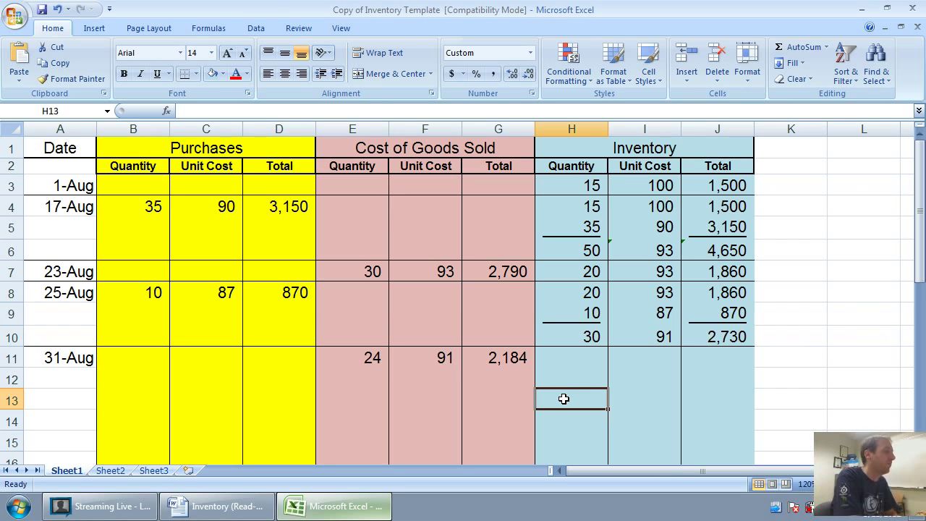
{"action": "key", "text": "Up"}
{"action": "key", "text": "Up"}
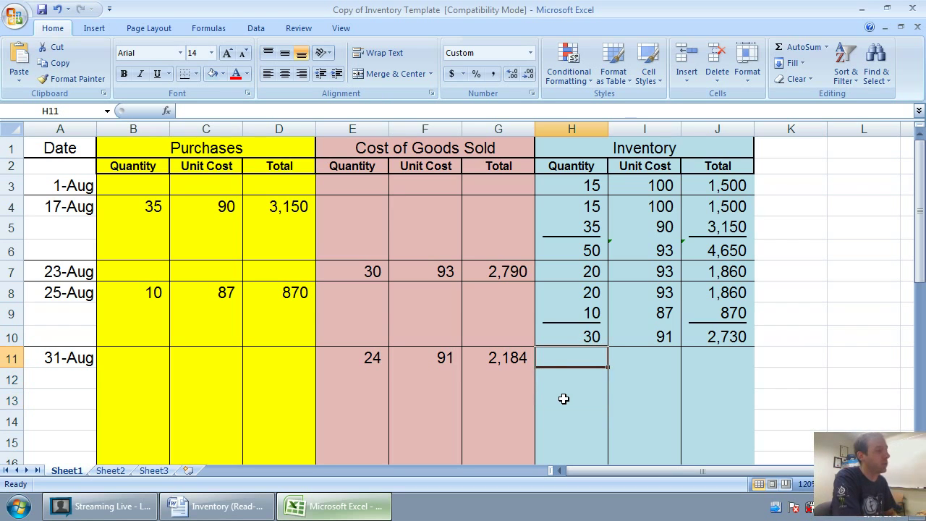
{"action": "type", "text": "6"}
{"action": "key", "text": "Tab"}
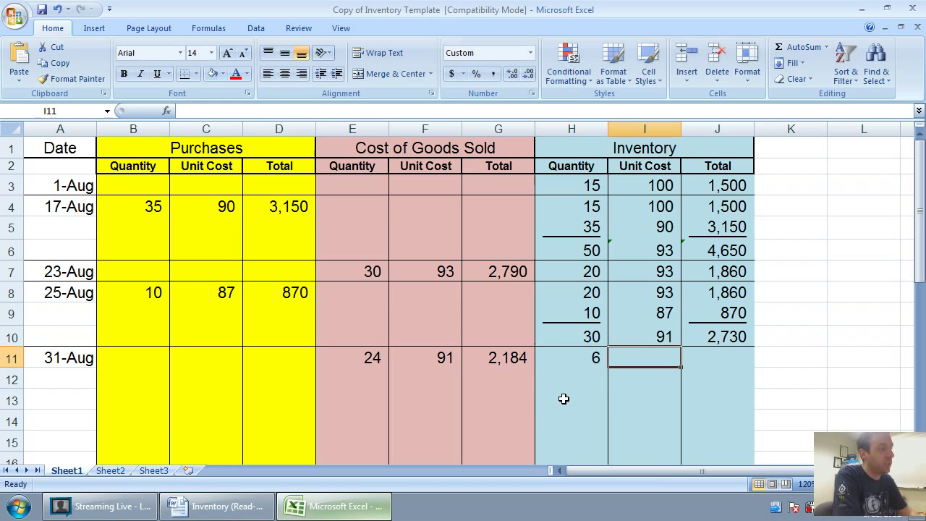
{"action": "type", "text": "91"}
{"action": "key", "text": "Tab"}
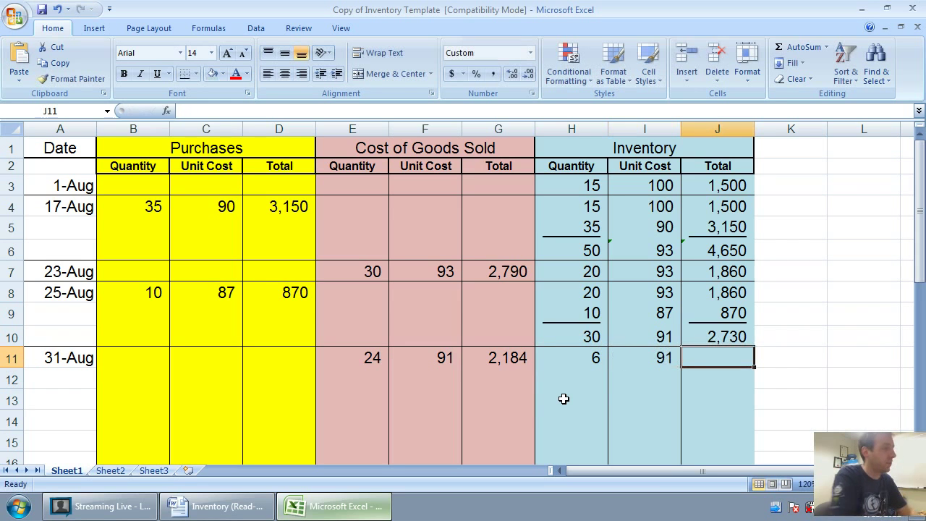
{"action": "type", "text": "="}
{"action": "left_click", "coordinate": [595, 360]}
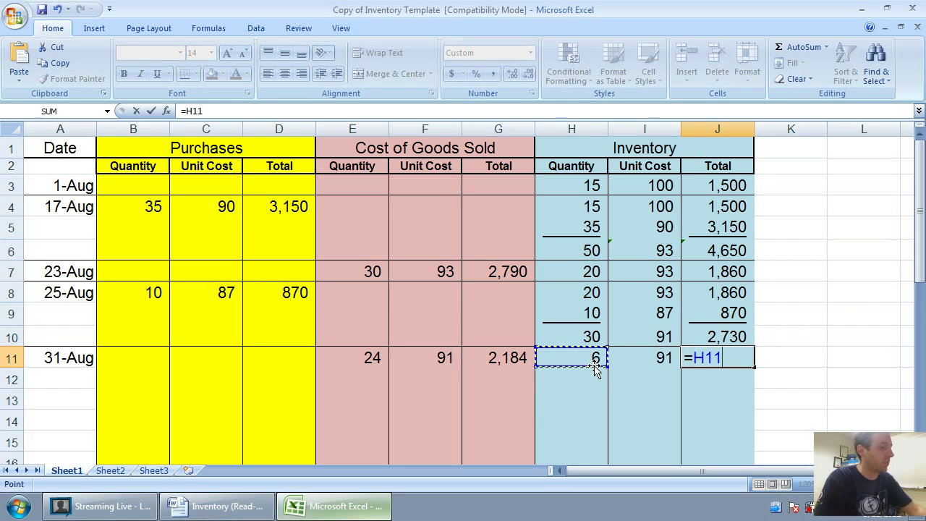
{"action": "type", "text": "*"}
{"action": "left_click", "coordinate": [644, 354]}
{"action": "key", "text": "Return"}
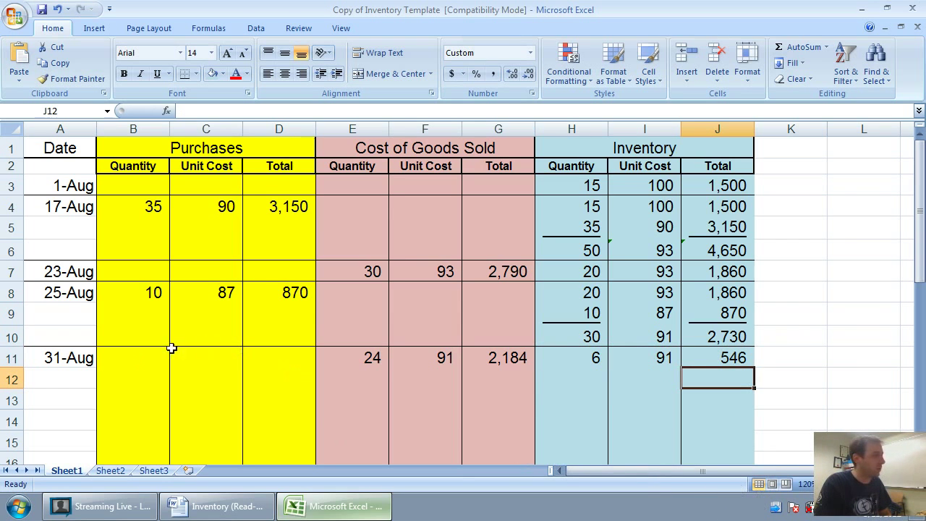
Add a bottom border under the 31-Aug row, A11:J11
{"action": "left_click_drag", "start_coordinate": [51, 359], "coordinate": [704, 355]}
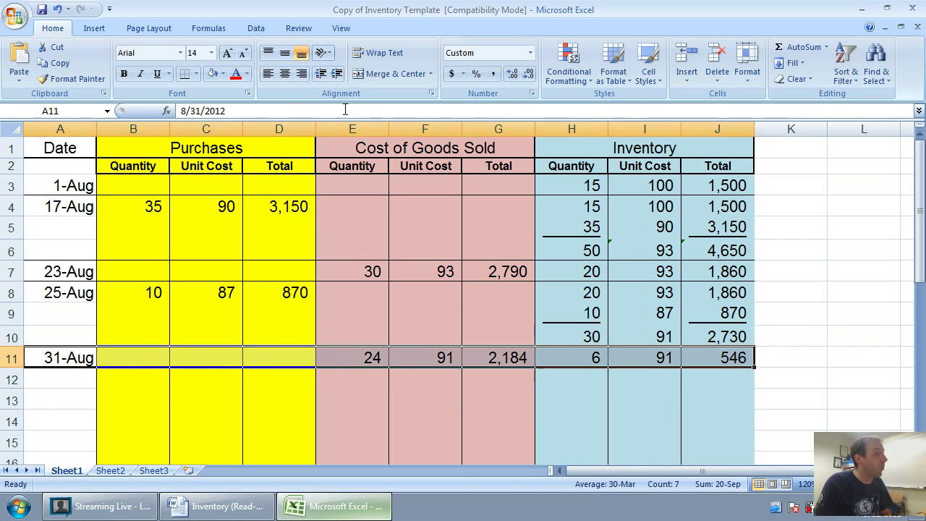
{"action": "left_click", "coordinate": [185, 74]}
{"action": "left_click", "coordinate": [133, 313]}
{"action": "scroll", "coordinate": [151, 371], "scroll_direction": "down", "scroll_amount": 1}
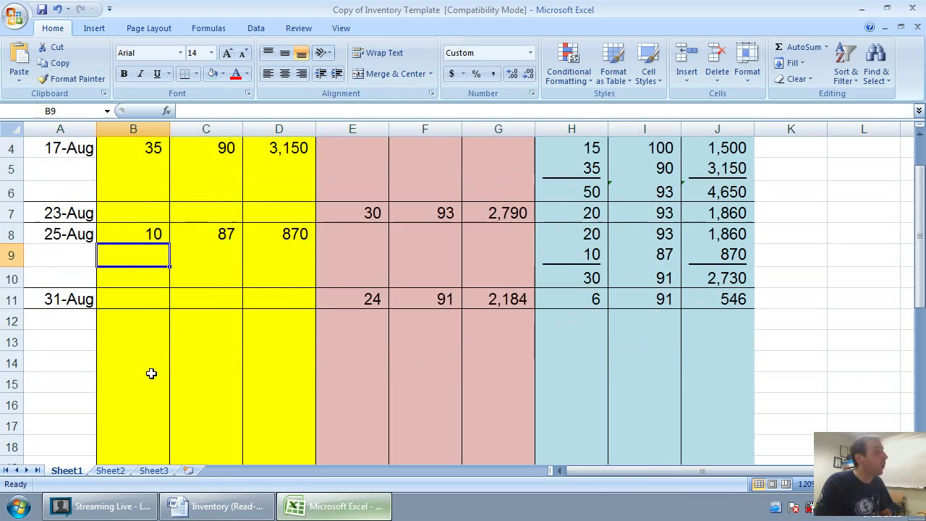
{"action": "scroll", "coordinate": [157, 355], "scroll_direction": "up", "scroll_amount": 1}
{"action": "scroll", "coordinate": [559, 471], "scroll_direction": "down", "scroll_amount": 1, "text": "ctrl"}
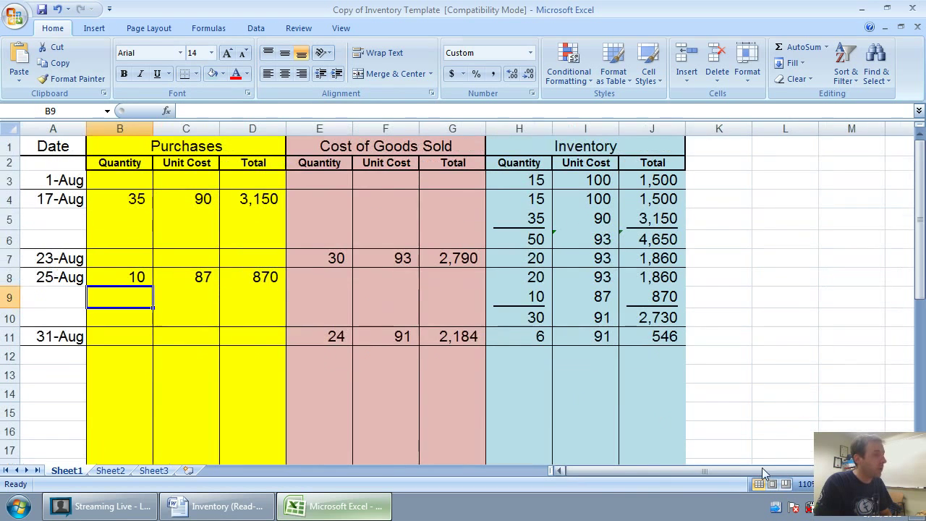
{"action": "scroll", "coordinate": [453, 397], "scroll_direction": "down", "scroll_amount": 1}
{"action": "scroll", "coordinate": [326, 368], "scroll_direction": "up", "scroll_amount": 1}
{"action": "left_click", "coordinate": [78, 397]}
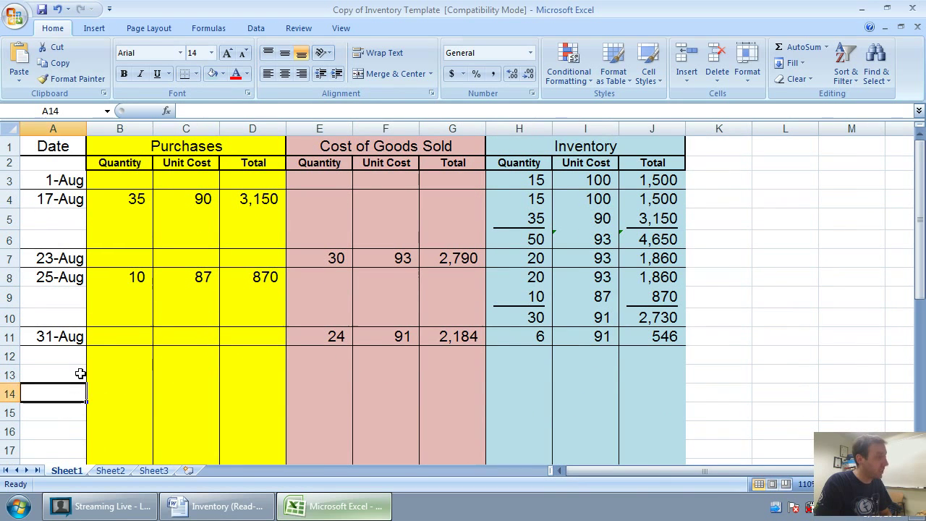
{"action": "left_click", "coordinate": [80, 373]}
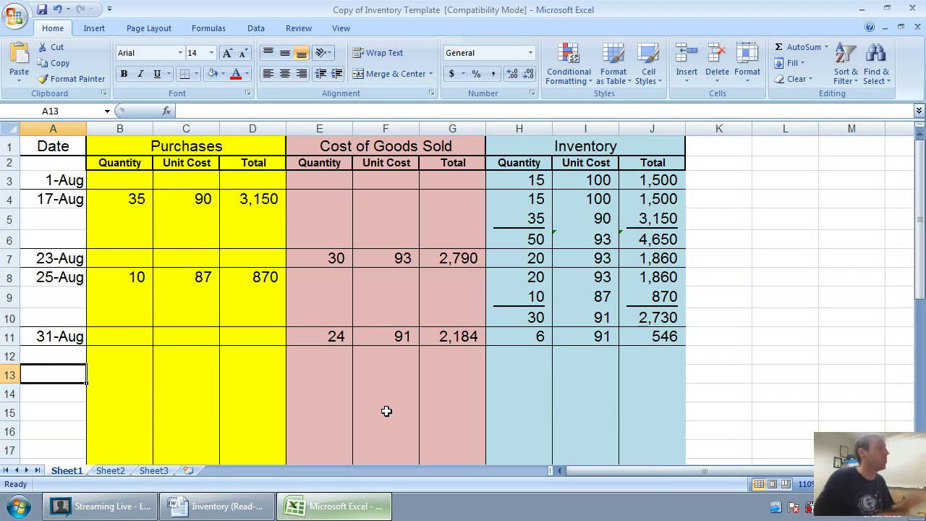
{"action": "key", "text": "Down"}
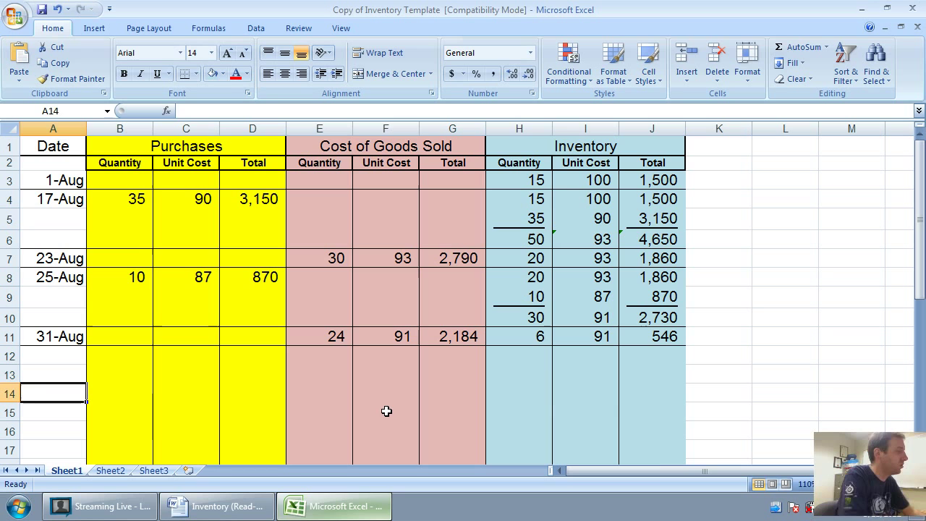
Remove the borders and the coloured column fill from row 13 downward, below the inventory table
{"action": "left_click_drag", "start_coordinate": [10, 374], "coordinate": [15, 445]}
{"action": "scroll", "coordinate": [151, 298], "scroll_direction": "up", "scroll_amount": 6}
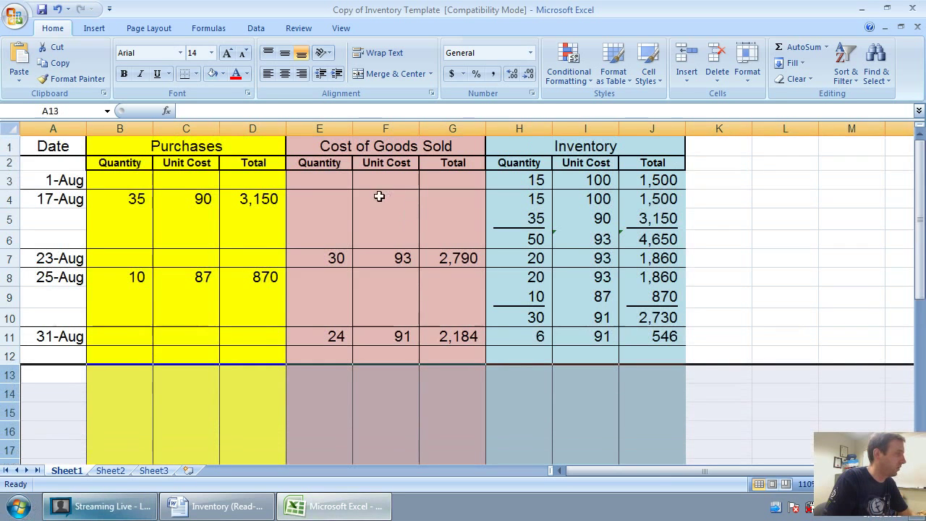
{"action": "left_click", "coordinate": [195, 74]}
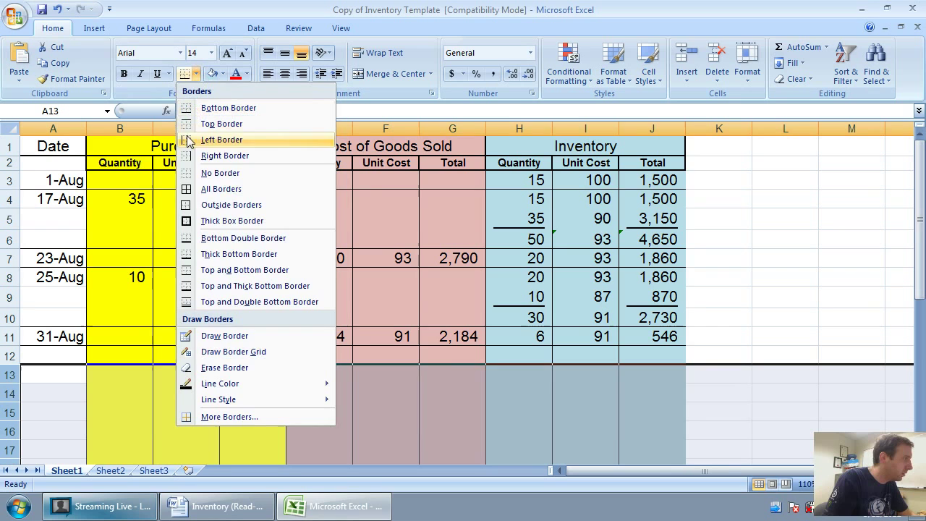
{"action": "key", "text": "Escape"}
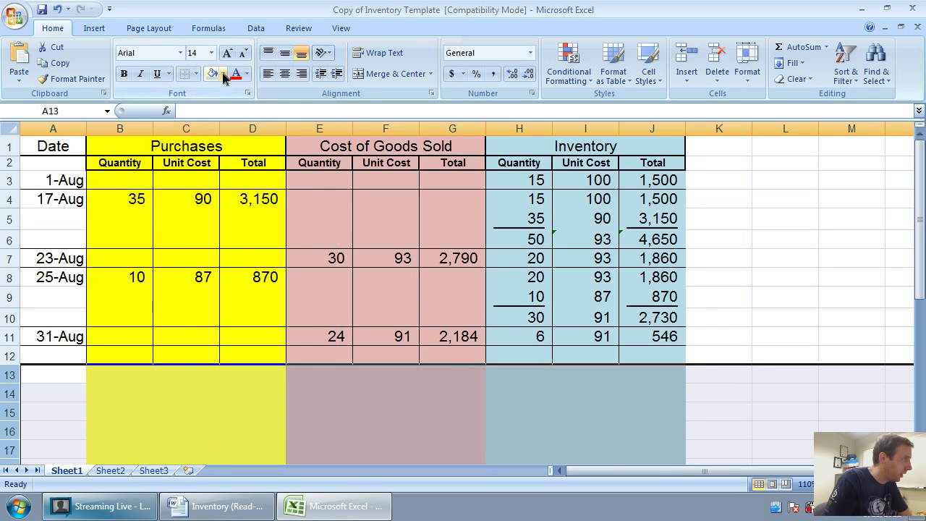
{"action": "left_click", "coordinate": [222, 74]}
{"action": "left_click", "coordinate": [221, 196]}
{"action": "left_click", "coordinate": [109, 354]}
Enter the purchase journal entry accounts below the table: DR Inventory in A14 and an indented CR Cash in A15
{"action": "left_click", "coordinate": [54, 393]}
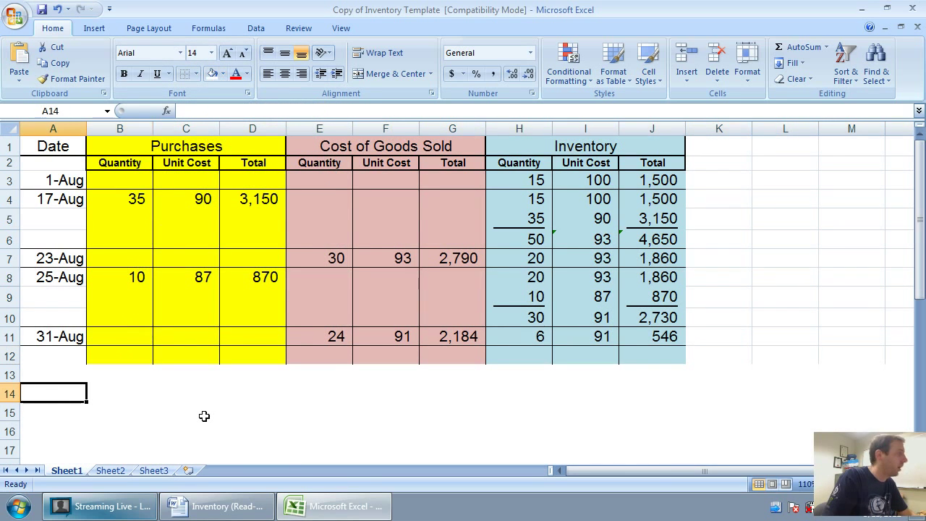
{"action": "type", "text": "DR I"}
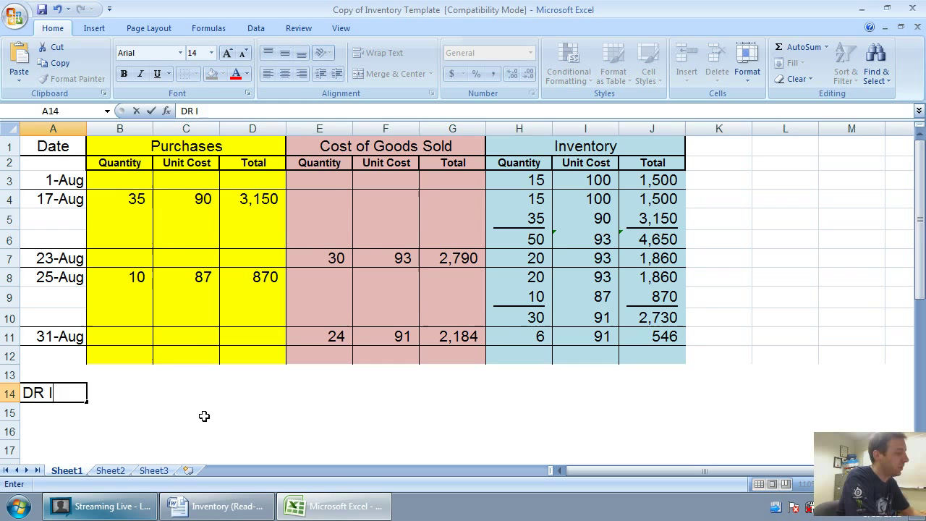
{"action": "type", "text": "nventory"}
{"action": "key", "text": "Return"}
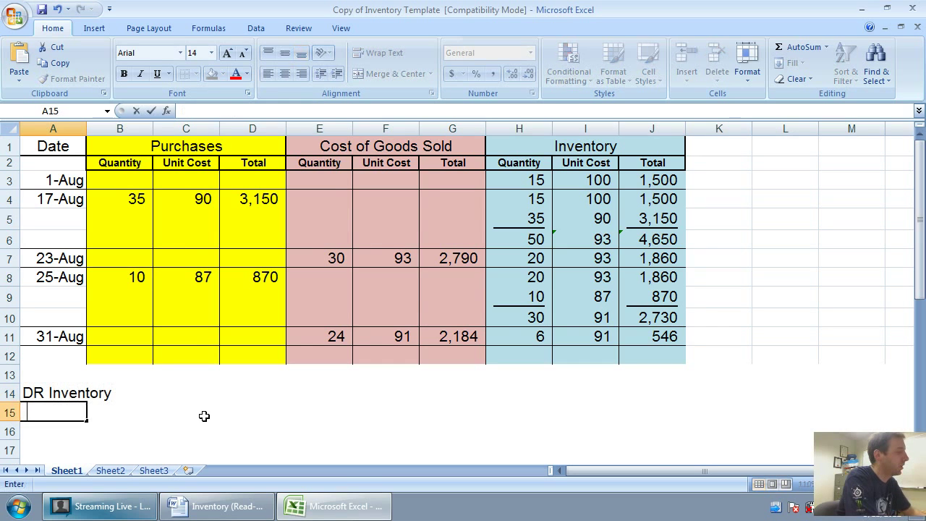
{"action": "type", "text": "CR Cash"}
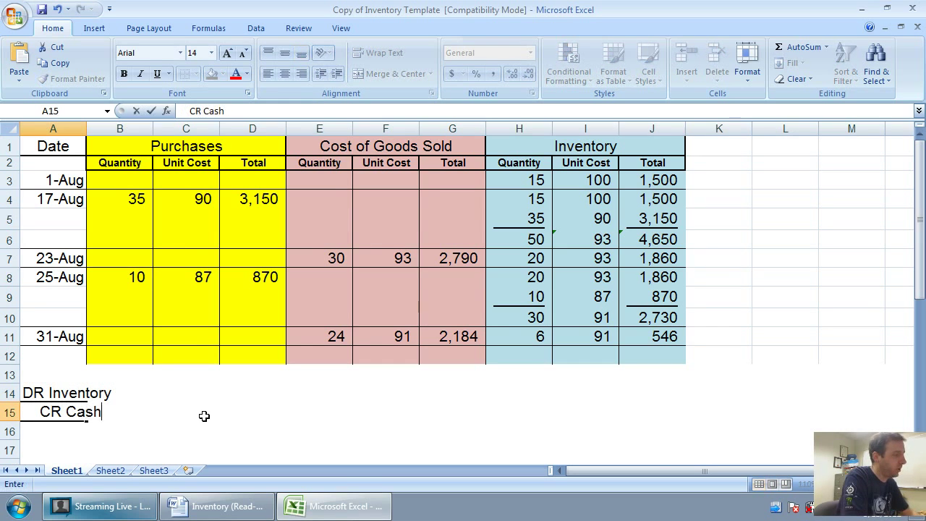
Enter the 17-Aug purchase amount 3150 as the debit in D14 and as the credit in E15
{"action": "key", "text": "Up"}
{"action": "key", "text": "Right"}
{"action": "key", "text": "Right"}
{"action": "key", "text": "Right"}
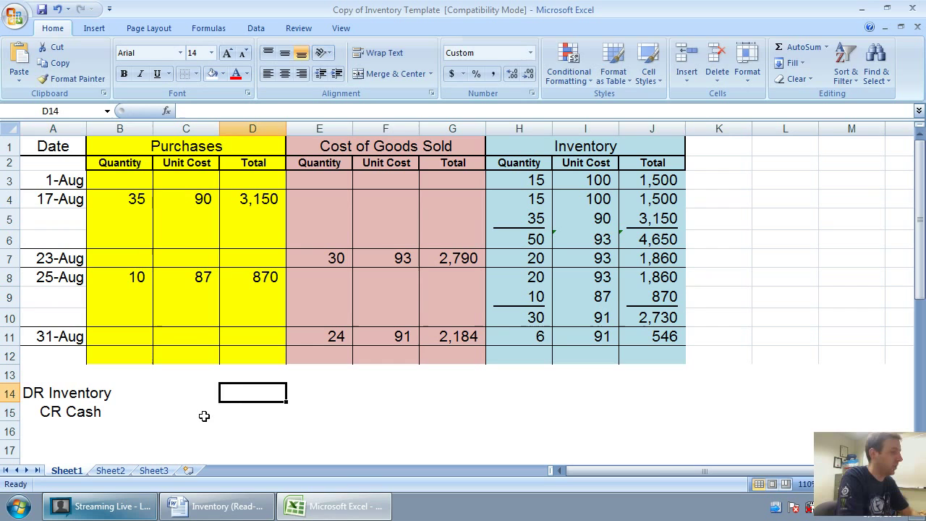
{"action": "type", "text": "3150"}
{"action": "key", "text": "Right"}
{"action": "key", "text": "Down"}
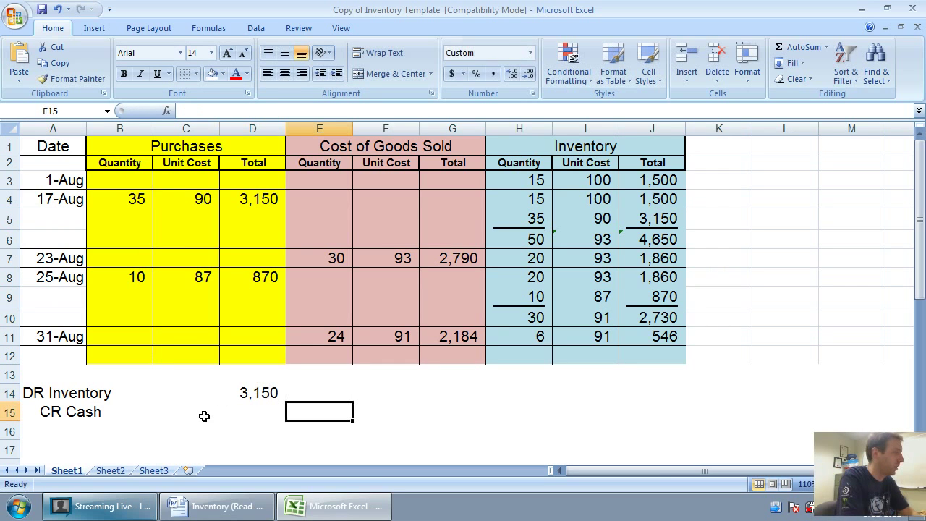
{"action": "type", "text": "3150"}
{"action": "key", "text": "Down"}
{"action": "key", "text": "Left"}
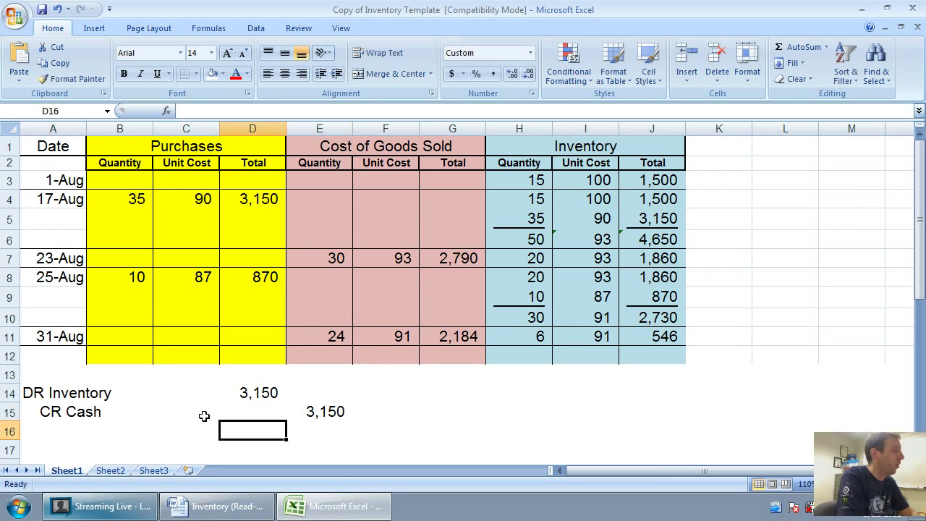
{"action": "key", "text": "Left"}
{"action": "key", "text": "Left"}
{"action": "key", "text": "Right"}
{"action": "key", "text": "Right"}
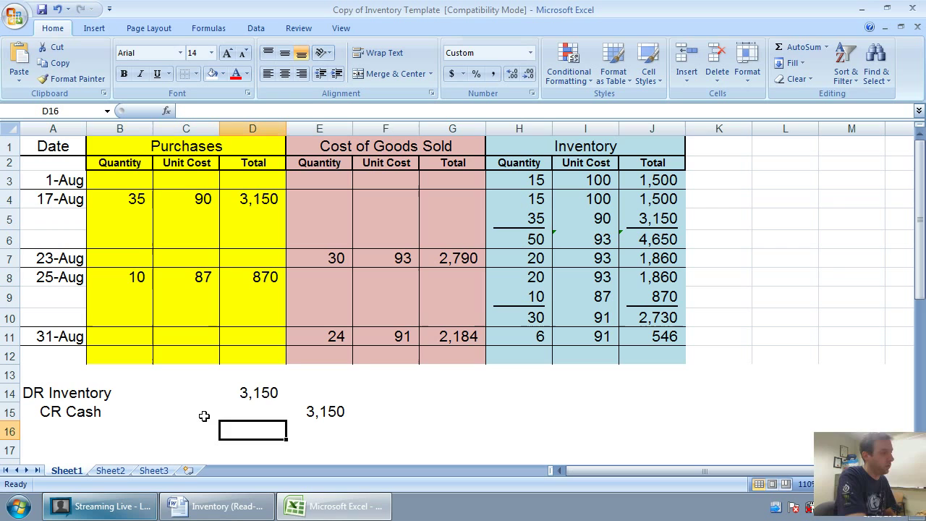
Replace the journal entry amounts with the 25-Aug purchase amount, 870 as the debit in D14 and 870 as the credit in E15
{"action": "key", "text": "Up"}
{"action": "key", "text": "Up"}
{"action": "key", "text": "Delete"}
{"action": "key", "text": "Right"}
{"action": "key", "text": "Down"}
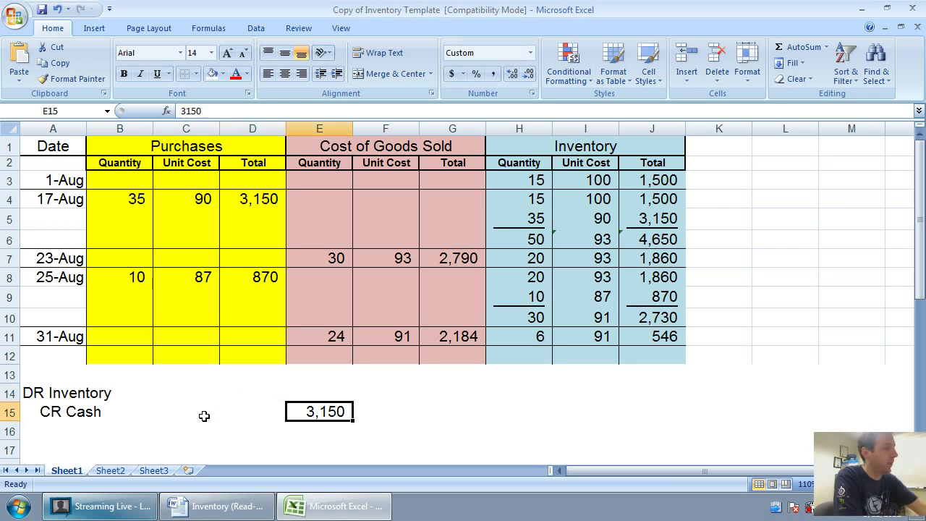
{"action": "key", "text": "Delete"}
{"action": "key", "text": "Left"}
{"action": "key", "text": "Up"}
{"action": "type", "text": "870"}
{"action": "key", "text": "Right"}
{"action": "key", "text": "Down"}
{"action": "type", "text": "870"}
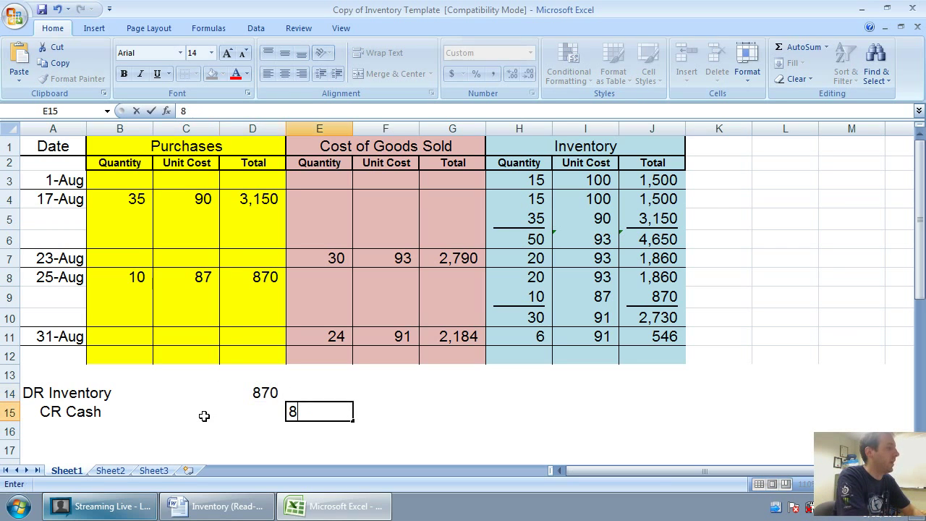
{"action": "key", "text": "Return"}
{"action": "key", "text": "Left"}
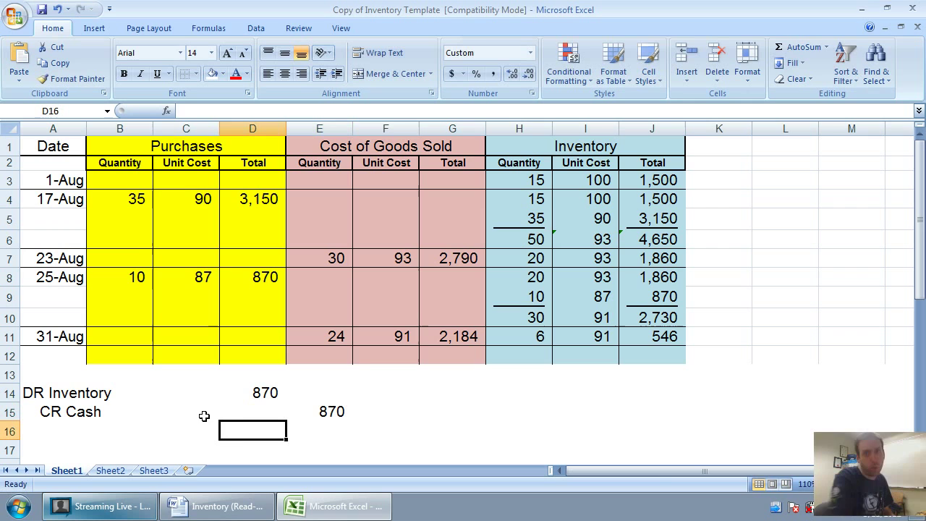
Clear the purchase journal entry from A14:F16 and enter the date Aug 23 in A14
{"action": "left_click_drag", "start_coordinate": [58, 390], "coordinate": [365, 434]}
{"action": "key", "text": "Delete"}
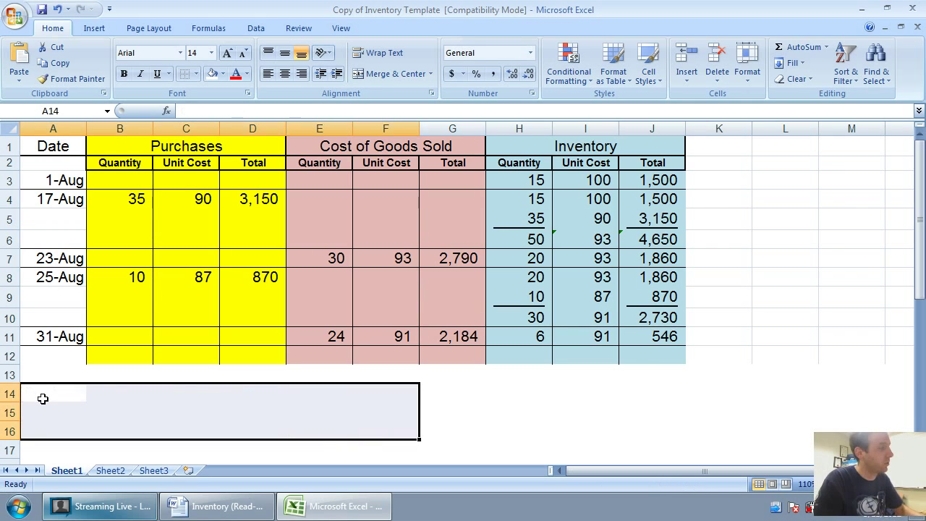
{"action": "left_click", "coordinate": [43, 399]}
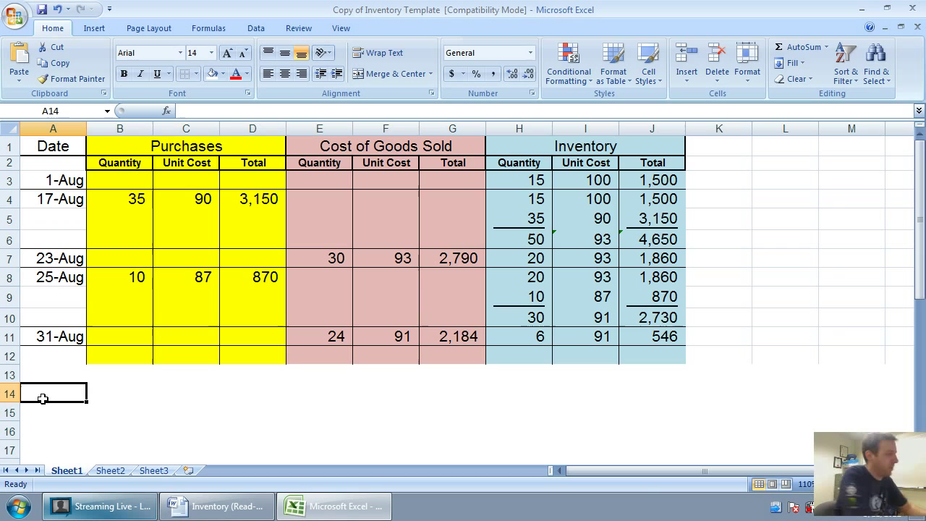
{"action": "type", "text": "Aug 23"}
{"action": "key", "text": "Return"}
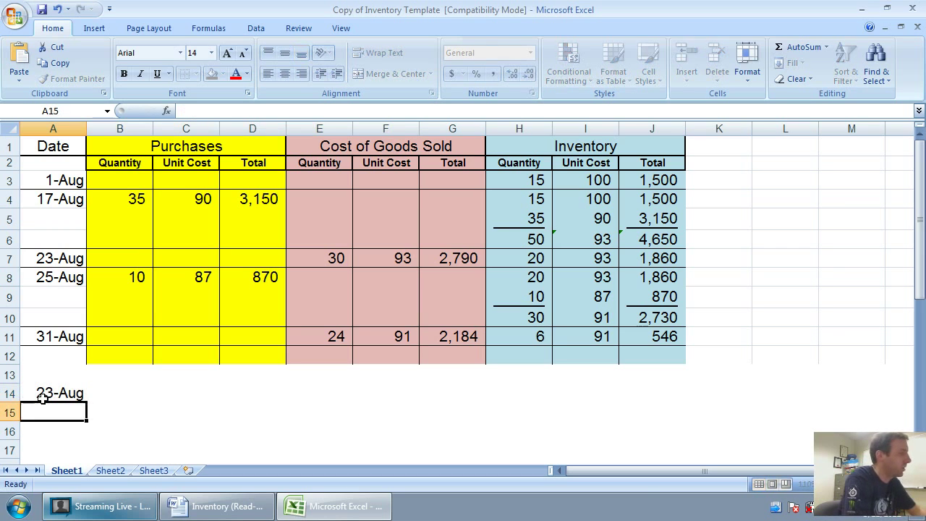
Enter the sale accounts below the 23-Aug date: DR Cash in A15 and an indented CR Sales Revenue in A16
{"action": "key", "text": "Tab"}
{"action": "key", "text": "Left"}
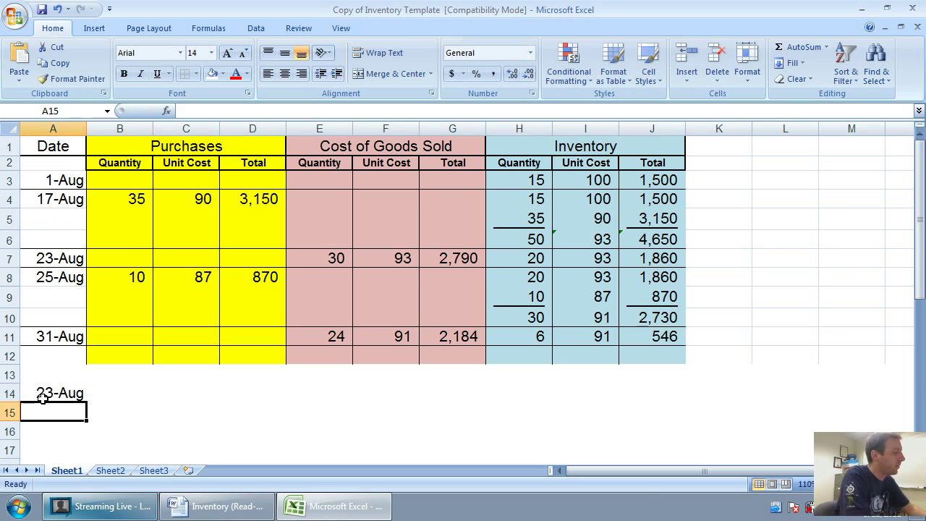
{"action": "type", "text": "DR Cash"}
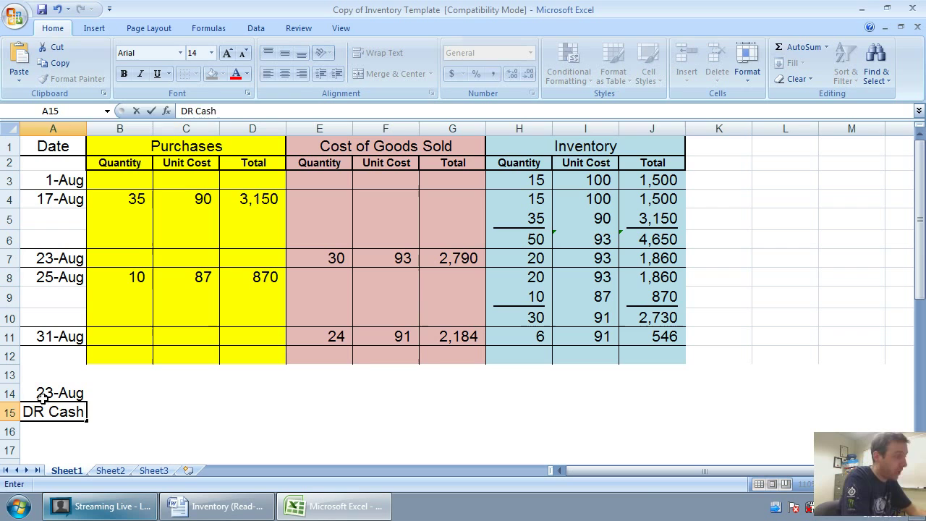
{"action": "key", "text": "Return"}
{"action": "key", "text": "Left"}
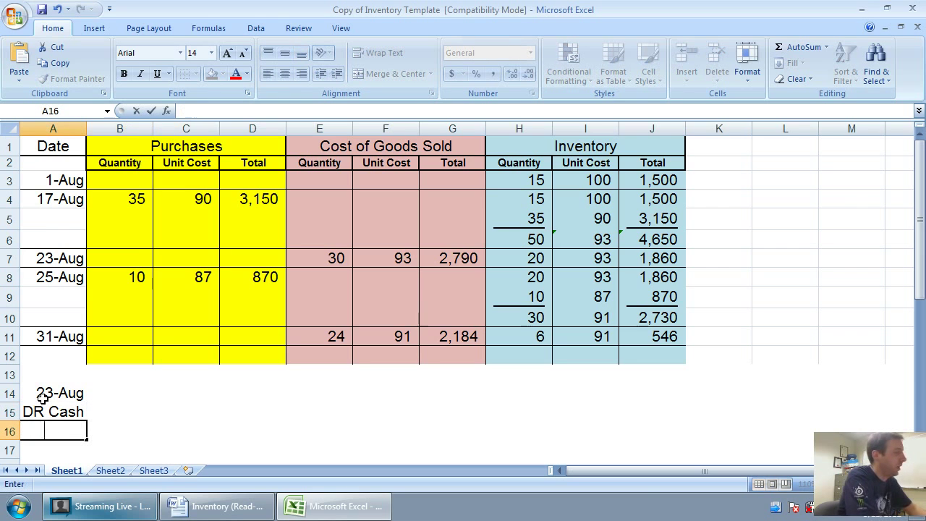
{"action": "type", "text": "CR Sael"}
{"action": "key", "text": "BackSpace"}
{"action": "key", "text": "BackSpace"}
{"action": "type", "text": "l"}
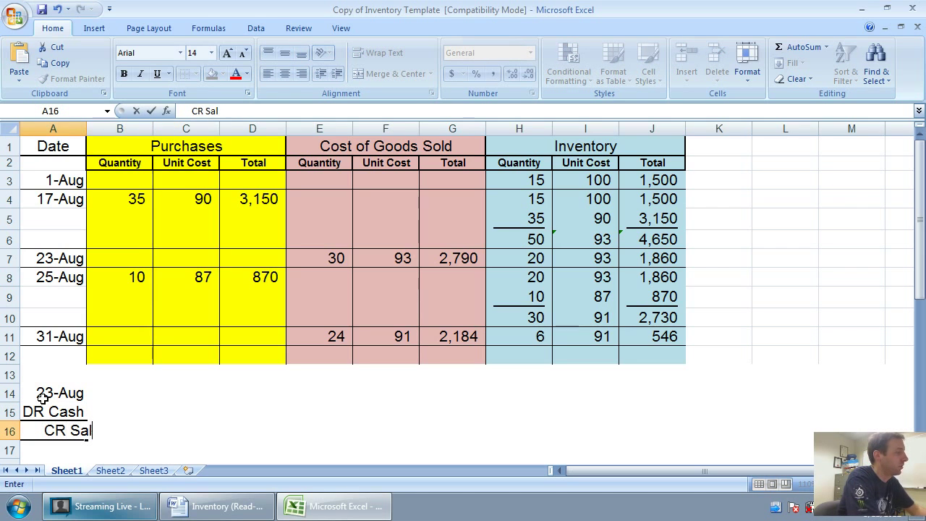
{"action": "type", "text": "es Re"}
{"action": "type", "text": "vienue"}
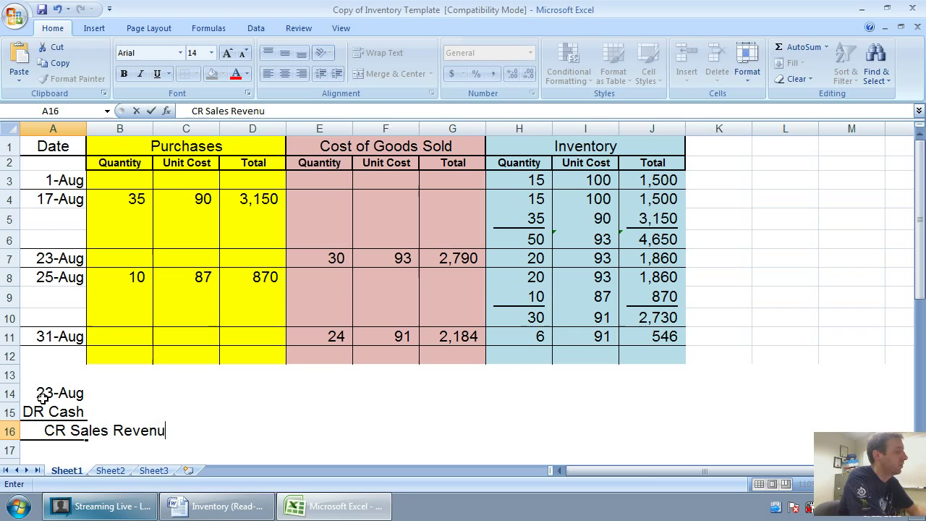
{"action": "key", "text": "Return"}
Enter the cost accounts of the sale entry: DR COGS in A17 and an indented CR Inventory in A18
{"action": "type", "text": "DR COGS"}
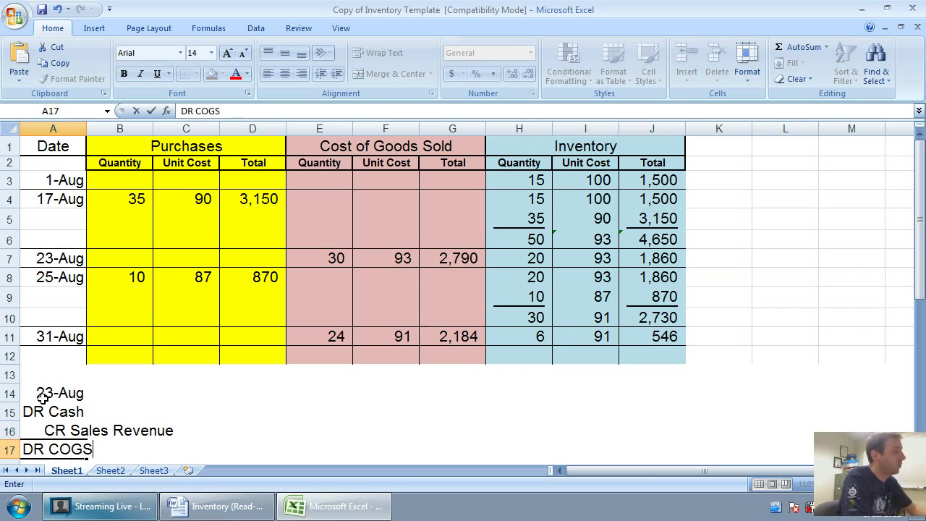
{"action": "key", "text": "Return"}
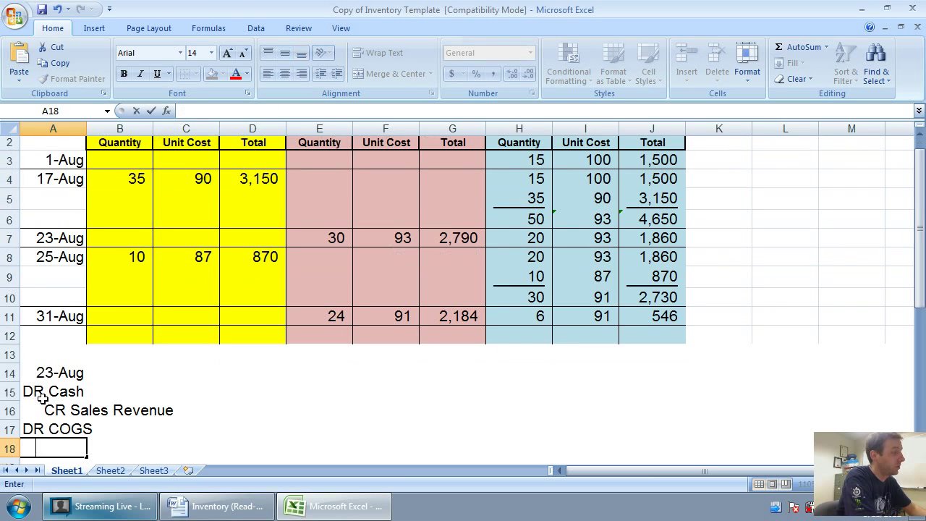
{"action": "type", "text": "CR Int"}
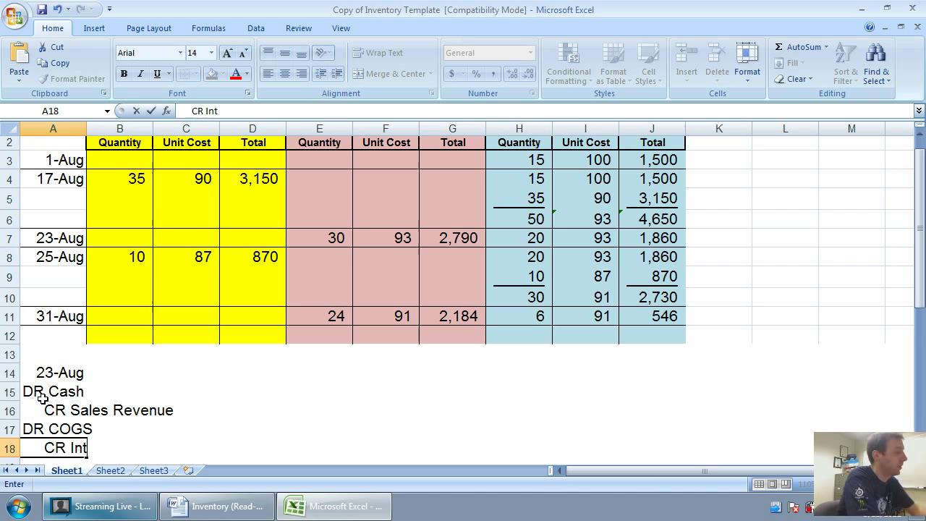
{"action": "key", "text": "BackSpace"}
{"action": "type", "text": "ventory"}
{"action": "key", "text": "Right"}
Enter the 23-Aug cost of goods sold, 2790, as the COGS debit in D17 and the Inventory credit in E18
{"action": "key", "text": "Right"}
{"action": "key", "text": "Right"}
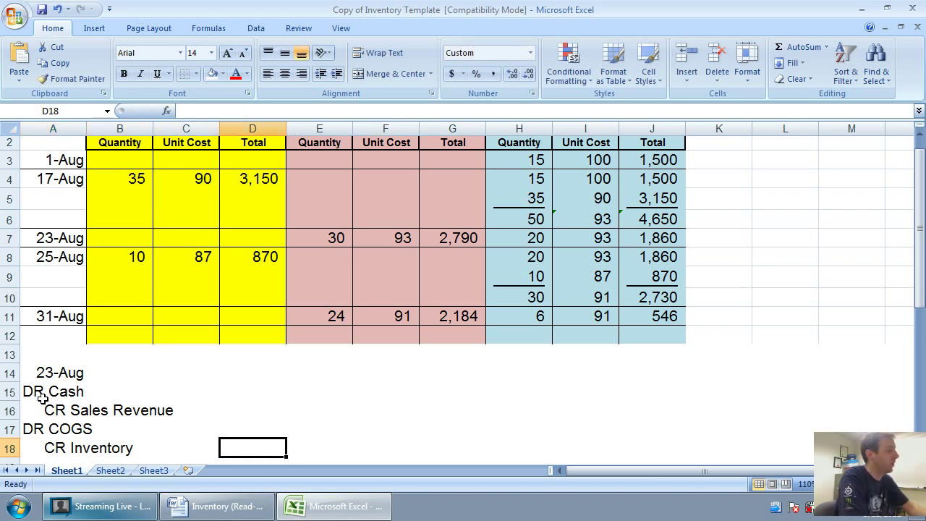
{"action": "key", "text": "Up"}
{"action": "key", "text": "Left"}
{"action": "key", "text": "Up"}
{"action": "key", "text": "Right"}
{"action": "key", "text": "Up"}
{"action": "key", "text": "Down"}
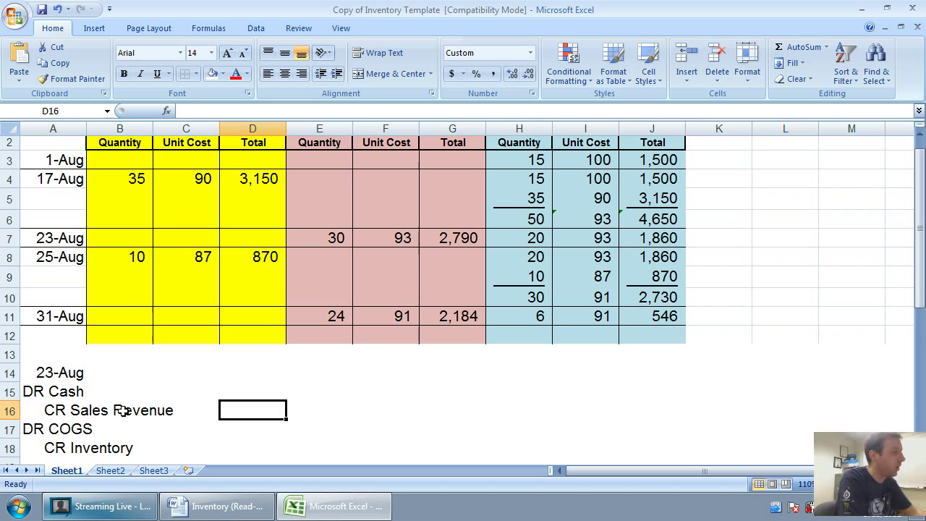
{"action": "key", "text": "Right"}
{"action": "key", "text": "Up"}
{"action": "key", "text": "Right"}
{"action": "key", "text": "Right"}
{"action": "key", "text": "Up"}
{"action": "key", "text": "Up"}
{"action": "key", "text": "Up"}
{"action": "key", "text": "Up"}
{"action": "key", "text": "Up"}
{"action": "key", "text": "Up"}
{"action": "key", "text": "Up"}
{"action": "key", "text": "Up"}
{"action": "key", "text": "Down"}
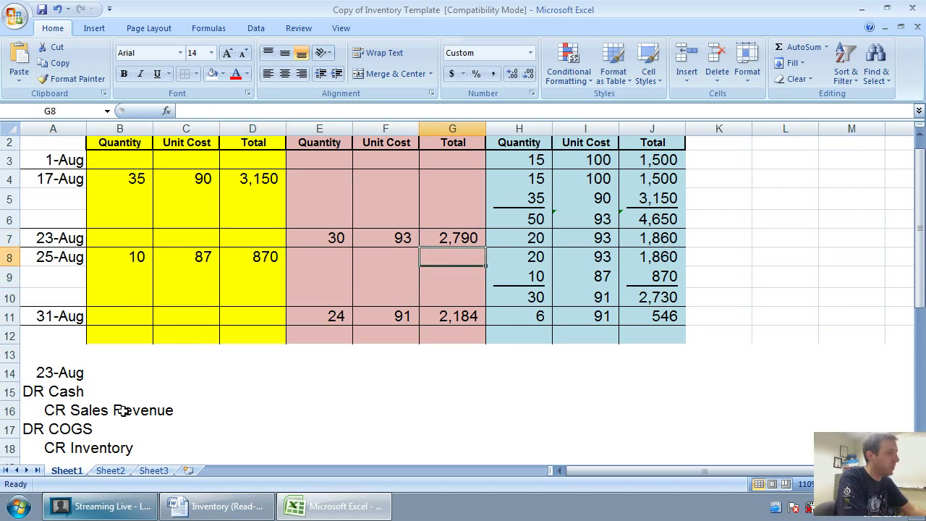
{"action": "key", "text": "Left"}
{"action": "key", "text": "Left"}
{"action": "key", "text": "Down"}
{"action": "key", "text": "Down"}
{"action": "key", "text": "Left"}
{"action": "key", "text": "Down"}
{"action": "key", "text": "Down"}
{"action": "key", "text": "Down"}
{"action": "key", "text": "Down"}
{"action": "key", "text": "Down"}
{"action": "key", "text": "Down"}
{"action": "key", "text": "Down"}
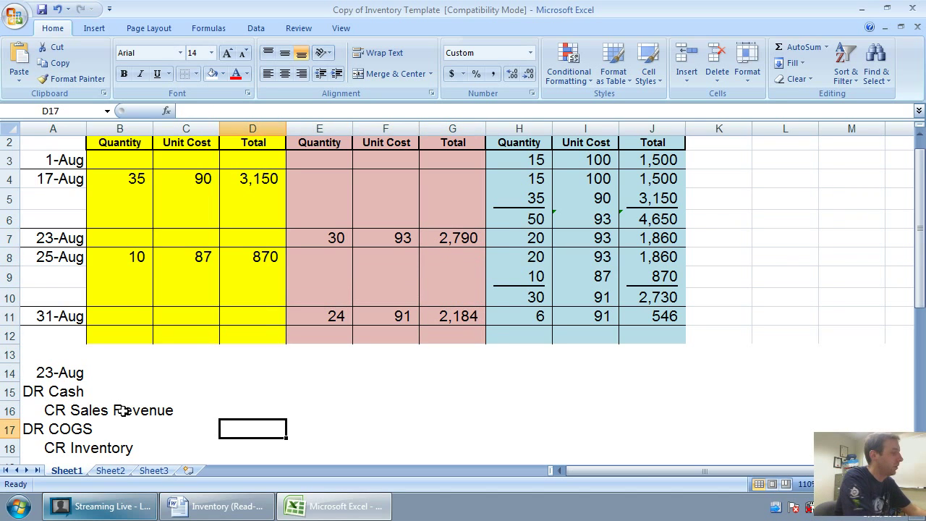
{"action": "type", "text": "2790"}
{"action": "key", "text": "Return"}
{"action": "key", "text": "Right"}
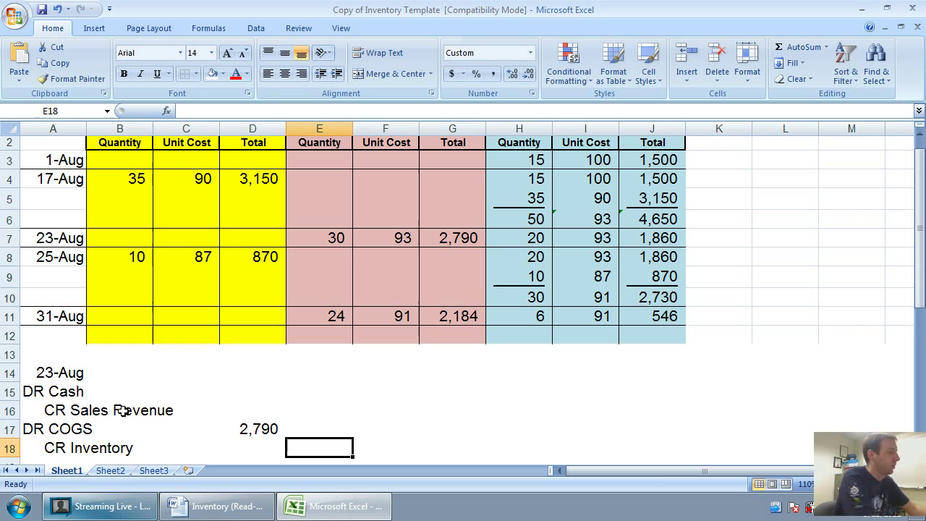
{"action": "type", "text": "2790"}
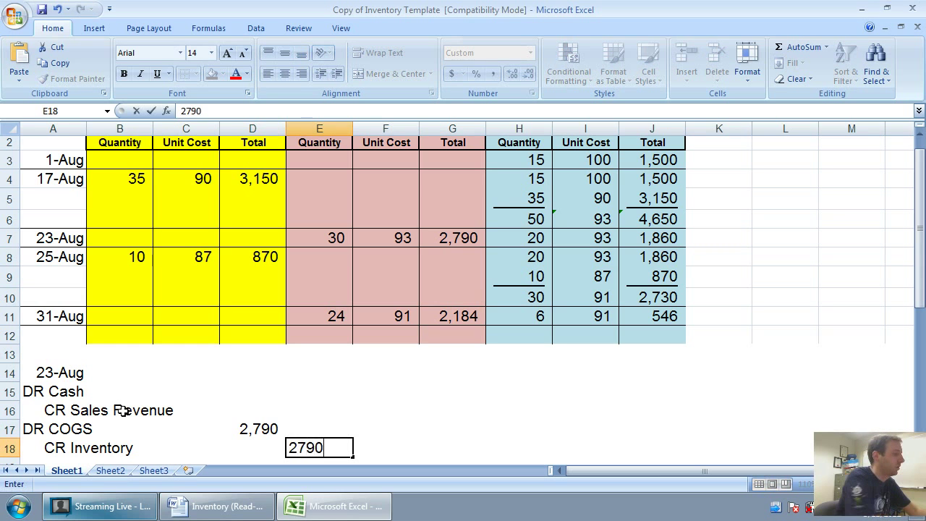
{"action": "key", "text": "Up"}
Check the 23-Aug sale price in the Word inventory records, and enter 4500 as the Cash debit in D15 and Sales Revenue credit in E16
{"action": "key", "text": "Up"}
{"action": "key", "text": "Up"}
{"action": "key", "text": "Left"}
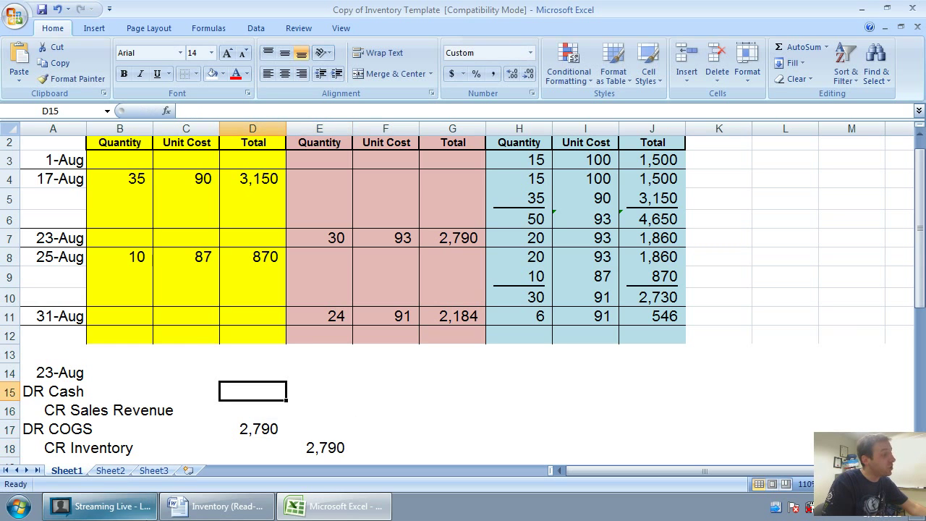
{"action": "left_click", "coordinate": [217, 506]}
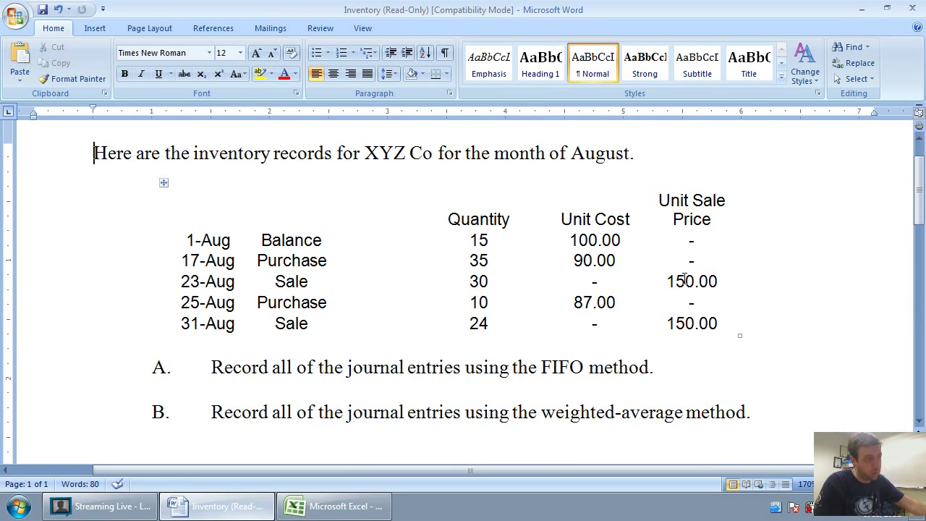
{"action": "left_click", "coordinate": [347, 508]}
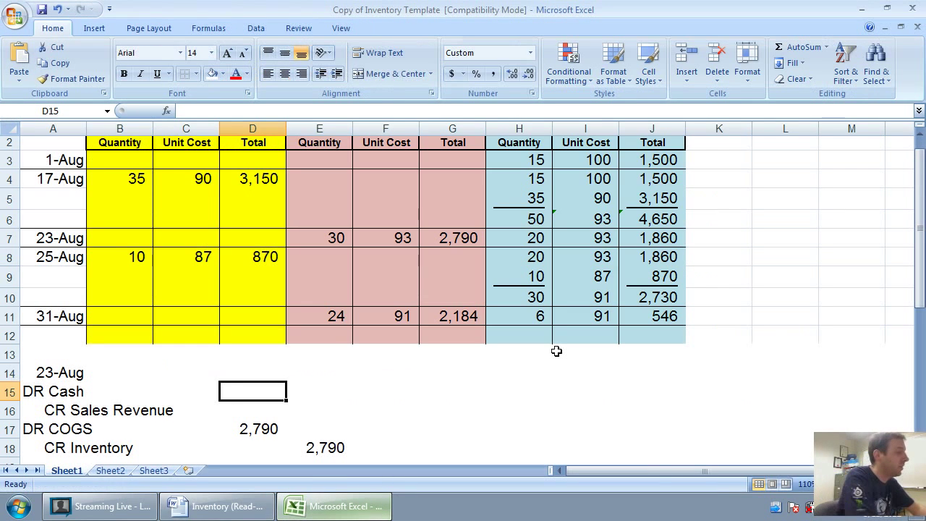
{"action": "type", "text": "4500"}
{"action": "key", "text": "Return"}
{"action": "key", "text": "Right"}
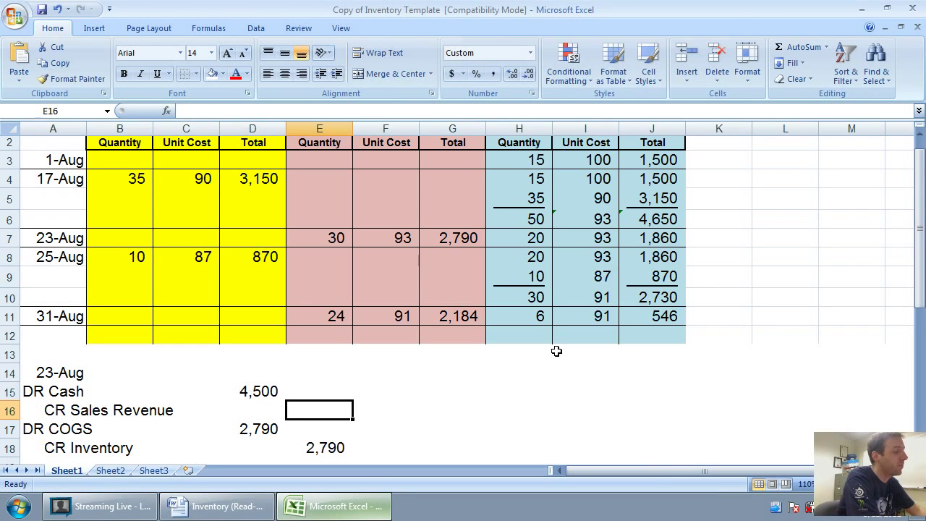
{"action": "type", "text": "4500"}
{"action": "key", "text": "Return"}
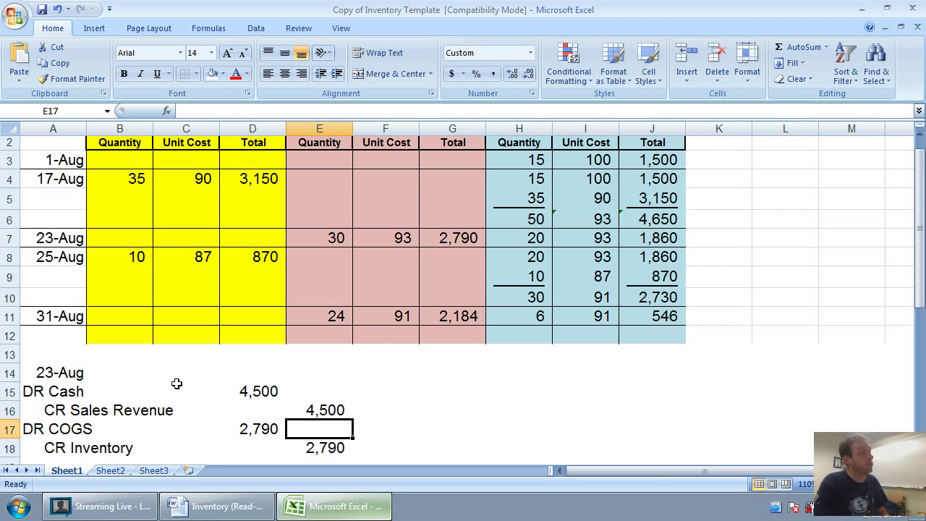
Change the journal entry date in A14 to August 31
{"action": "left_click", "coordinate": [77, 373]}
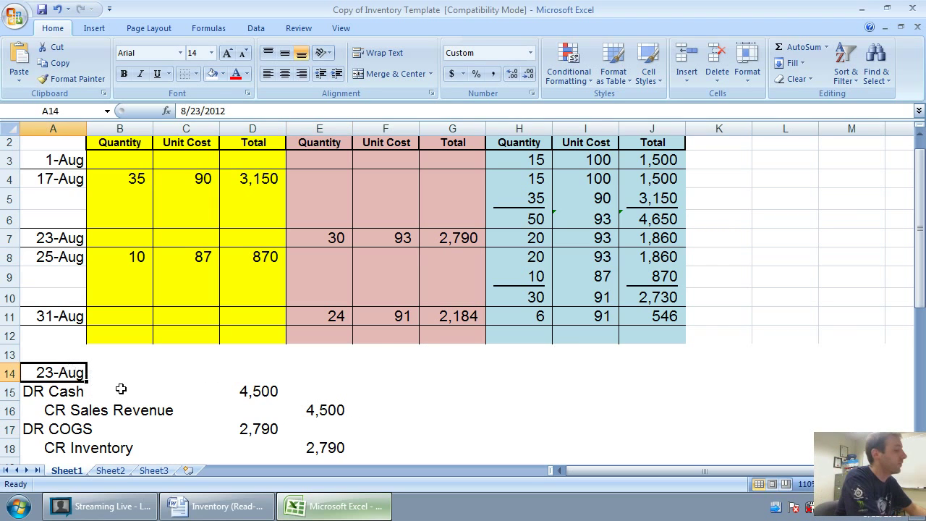
{"action": "type", "text": "August 31"}
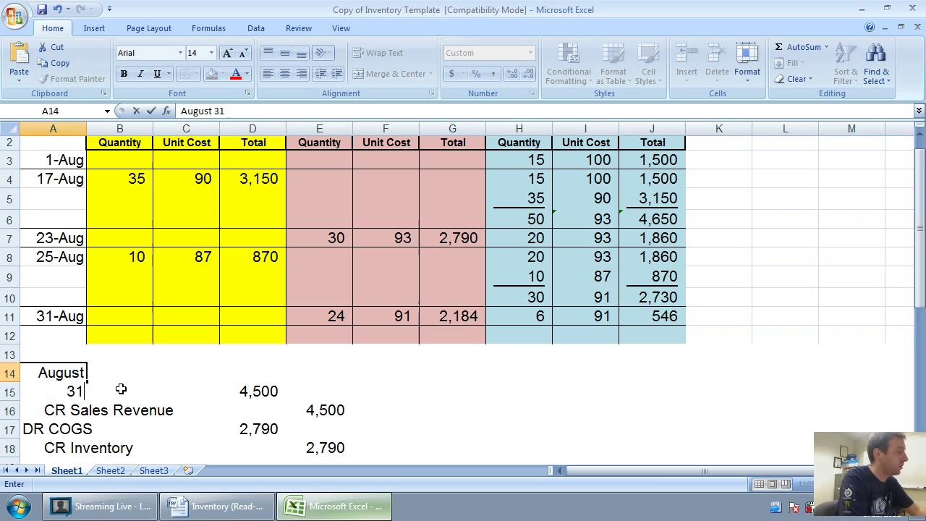
{"action": "key", "text": "Return"}
Clear the four debit and credit amounts of the sale entry in D15, E16, D17 and E18
{"action": "key", "text": "Right"}
{"action": "key", "text": "Right"}
{"action": "key", "text": "Right"}
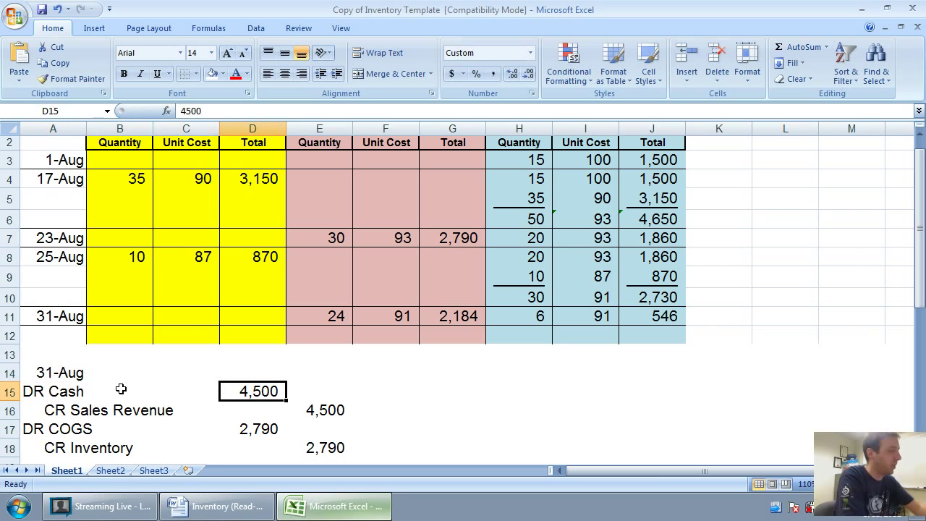
{"action": "key", "text": "Delete"}
{"action": "key", "text": "Down"}
{"action": "key", "text": "Right"}
{"action": "key", "text": "Delete"}
{"action": "key", "text": "Down"}
{"action": "key", "text": "Left"}
{"action": "key", "text": "Delete"}
{"action": "key", "text": "Down"}
{"action": "key", "text": "Right"}
{"action": "key", "text": "Delete"}
{"action": "key", "text": "Left"}
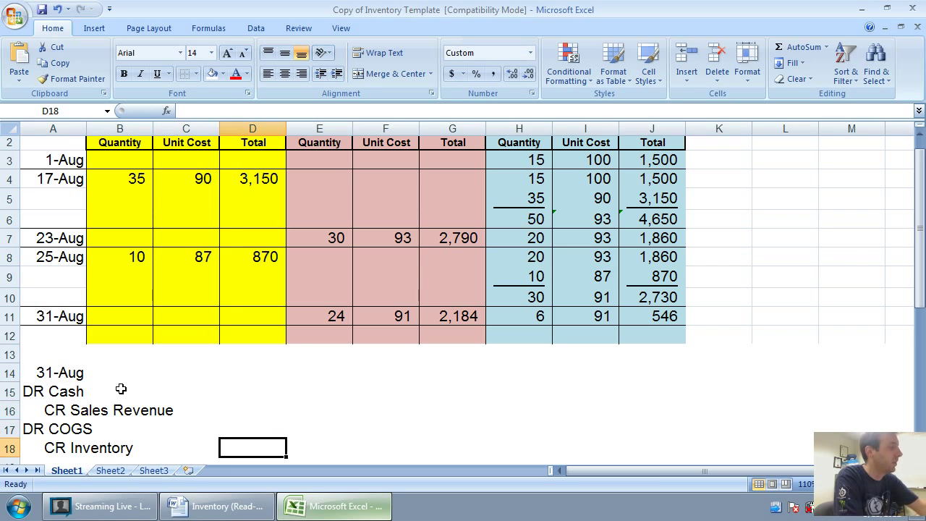
Enter the 31-Aug cost of goods sold, 2184, as the COGS debit in D17 and the Inventory credit in E18
{"action": "key", "text": "Up"}
{"action": "key", "text": "Up"}
{"action": "key", "text": "Up"}
{"action": "key", "text": "Up"}
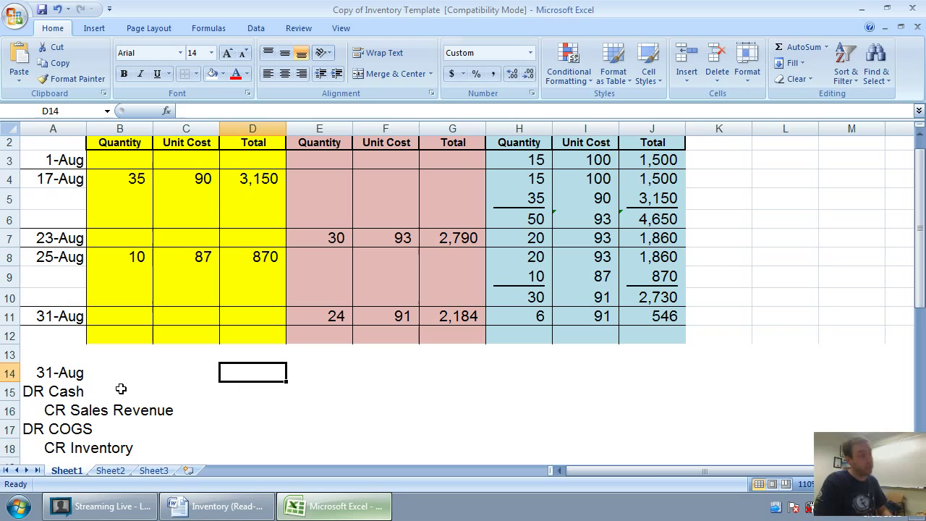
{"action": "left_click", "coordinate": [225, 389]}
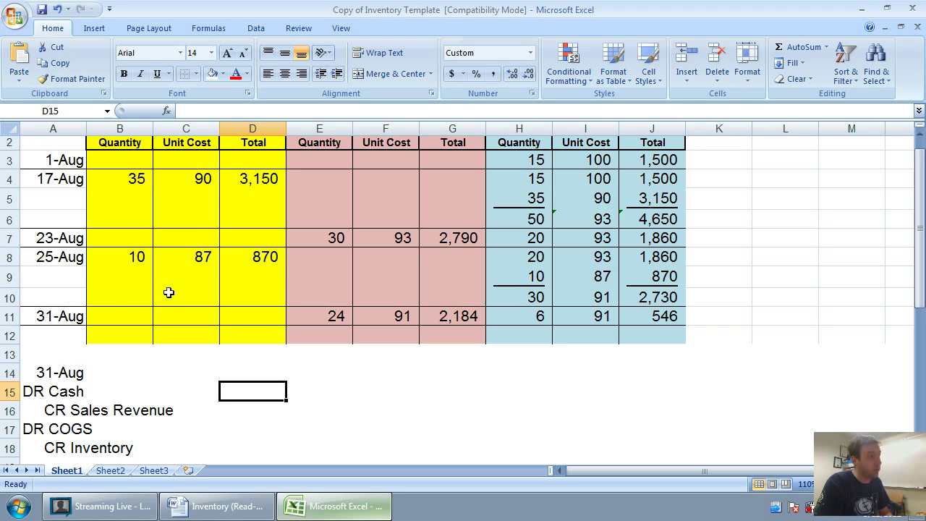
{"action": "left_click", "coordinate": [442, 317]}
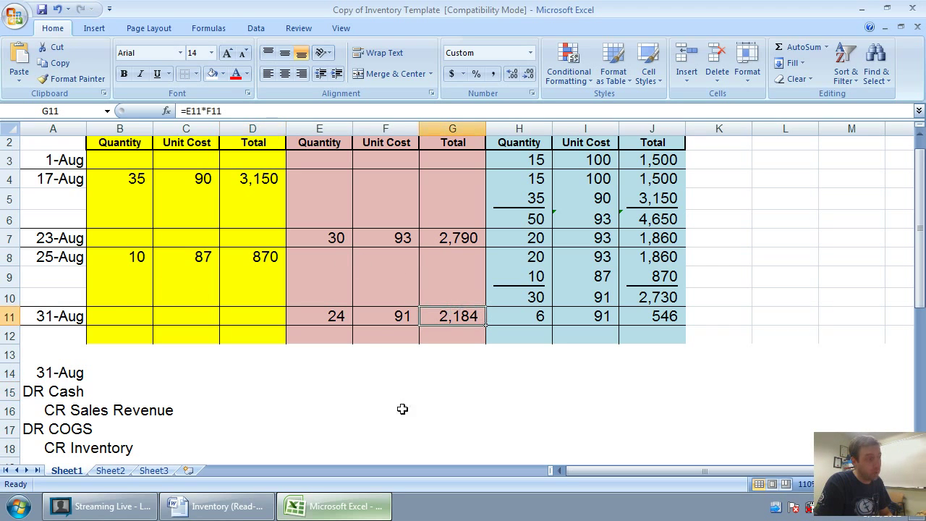
{"action": "left_click", "coordinate": [278, 427]}
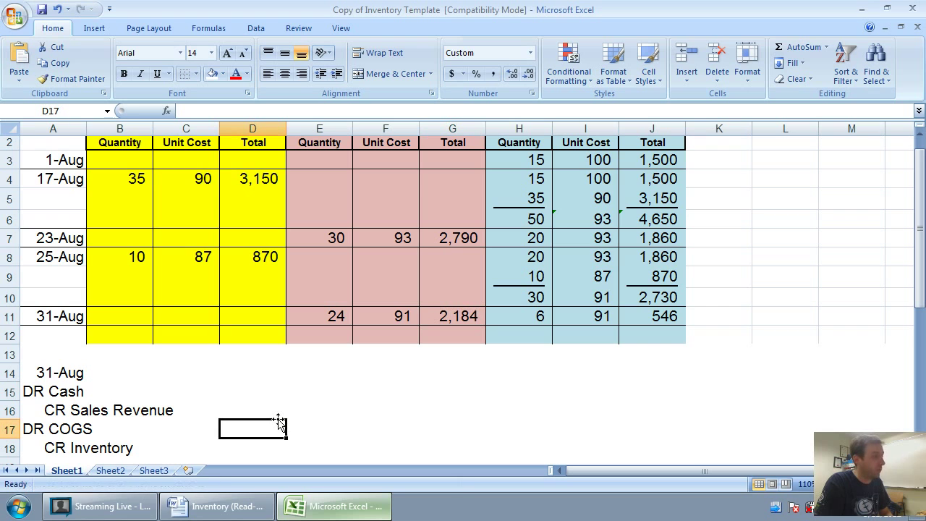
{"action": "type", "text": "2,1"}
{"action": "type", "text": "84"}
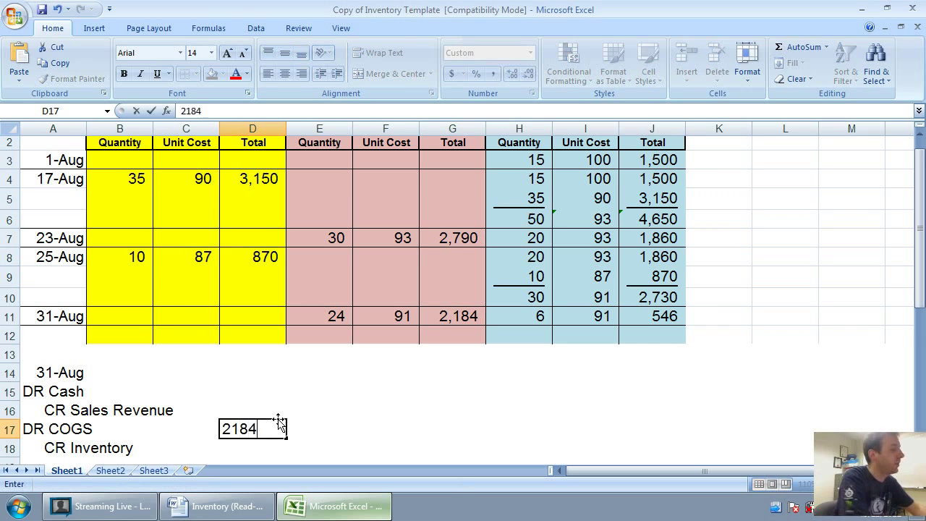
{"action": "key", "text": "Return"}
{"action": "key", "text": "Right"}
{"action": "type", "text": "2,18"}
{"action": "type", "text": "4"}
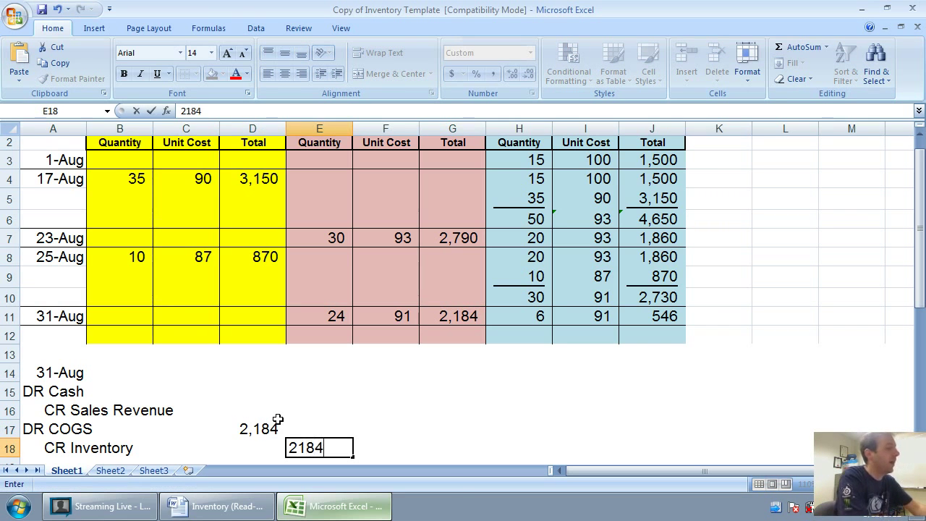
{"action": "key", "text": "Up"}
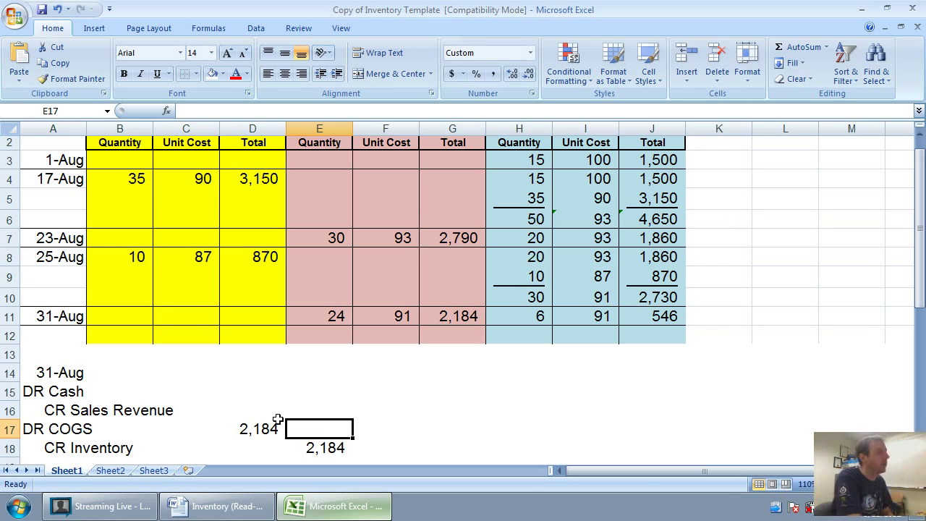
Check the 31-Aug sale quantity and price in the Word inventory records, and enter =24*150 as the Cash debit in D15
{"action": "key", "text": "Left"}
{"action": "key", "text": "Up"}
{"action": "key", "text": "Up"}
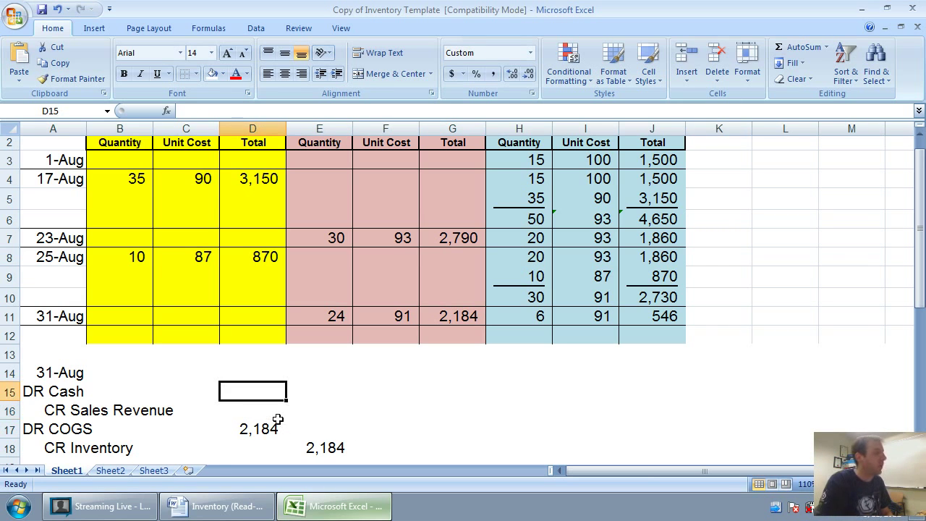
{"action": "left_click", "coordinate": [217, 506]}
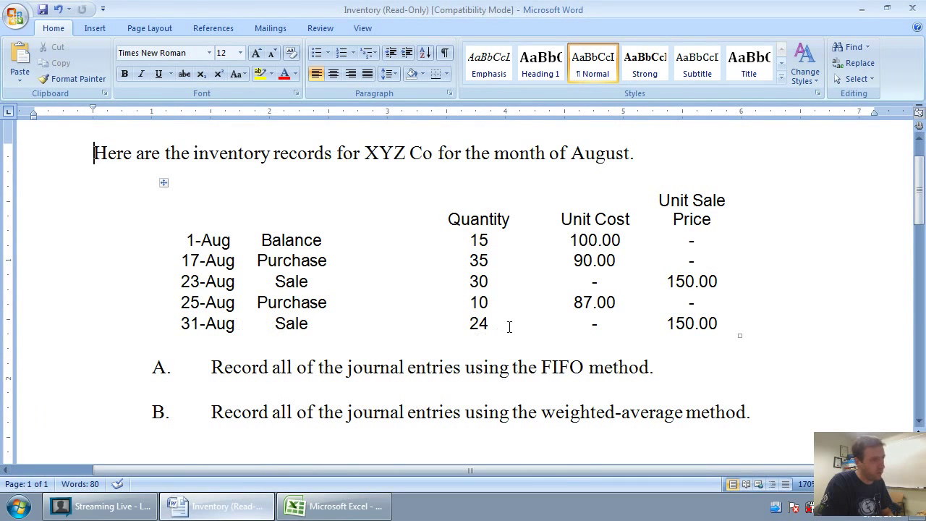
{"action": "left_click", "coordinate": [338, 509]}
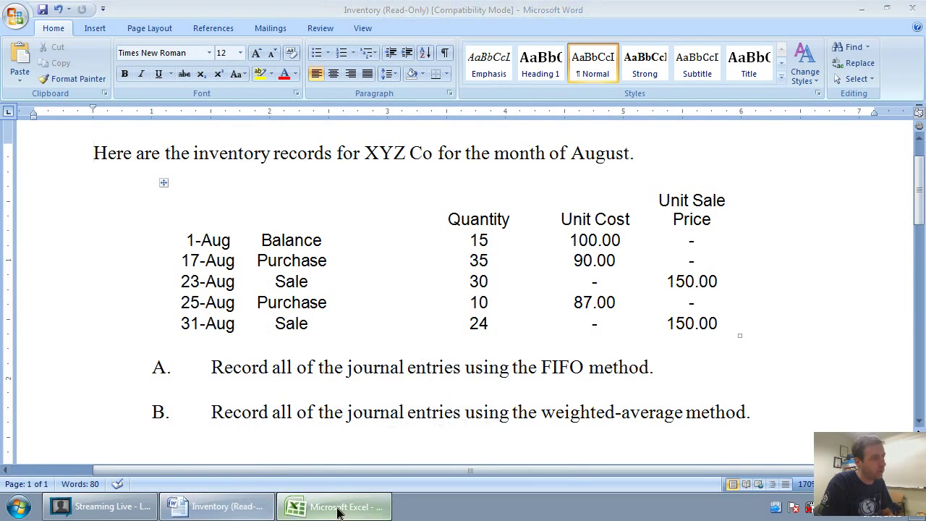
{"action": "type", "text": "="}
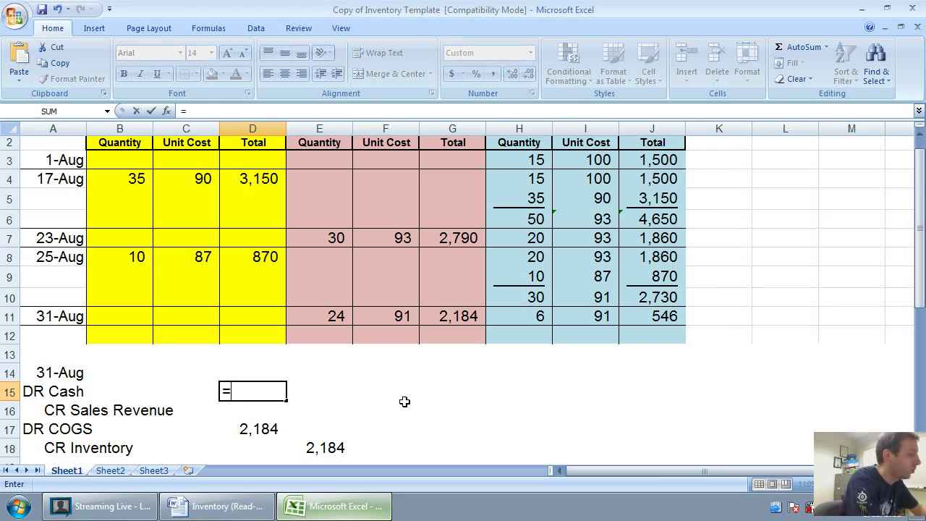
{"action": "type", "text": "24*150"}
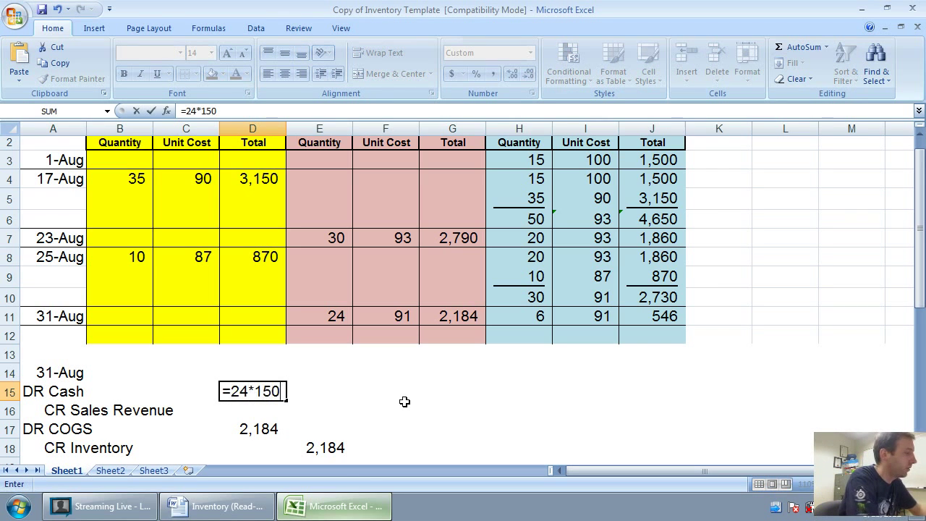
{"action": "key", "text": "Return"}
Enter 3600 as the Sales Revenue credit in E16
{"action": "key", "text": "Right"}
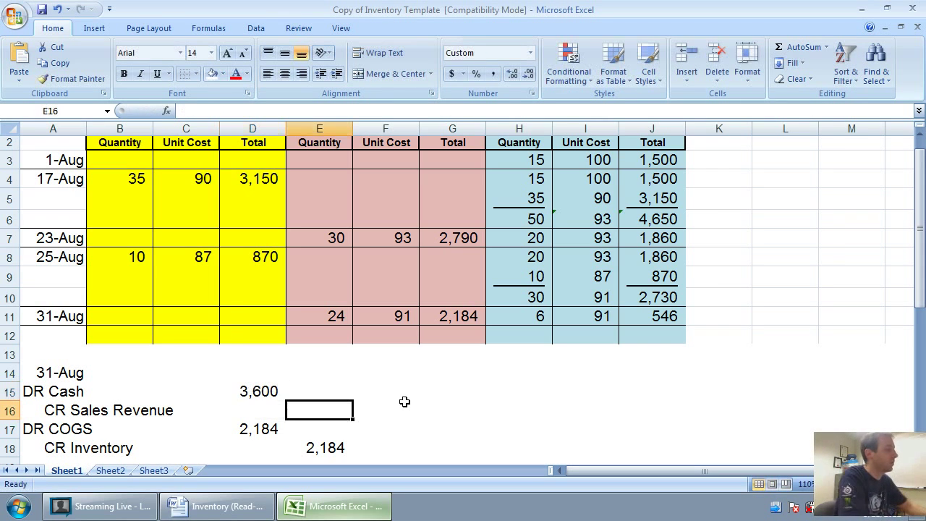
{"action": "type", "text": "3600"}
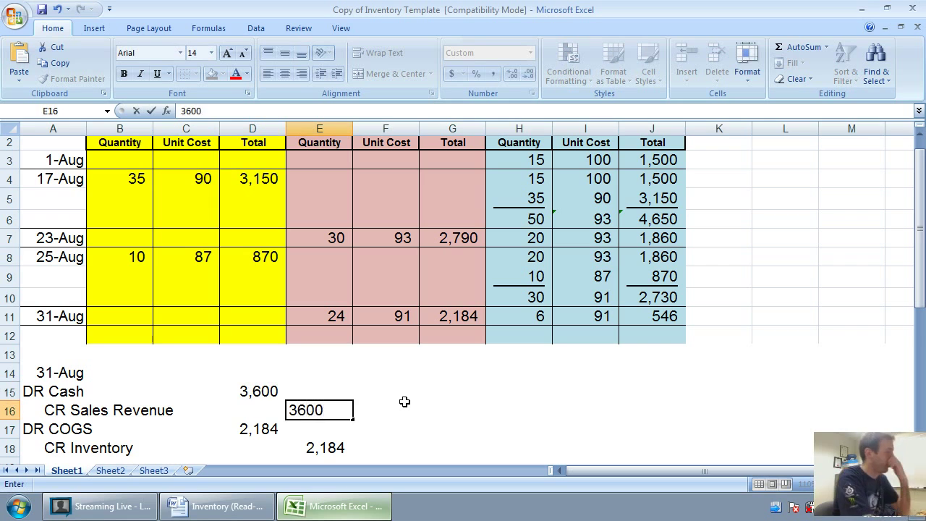
{"action": "key", "text": "Return"}
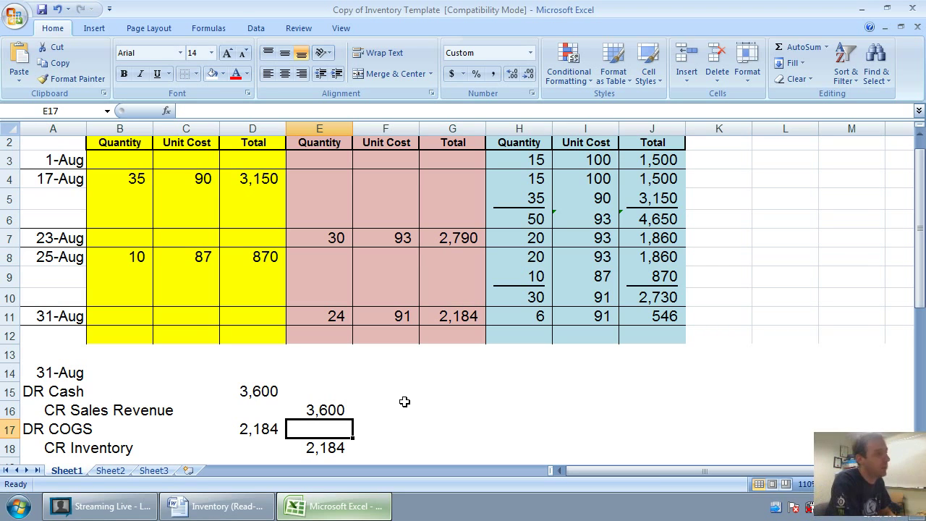
Enter the label "Gross Profit" in F14, beside the 31-Aug journal entry
{"action": "key", "text": "Right"}
{"action": "key", "text": "Right"}
{"action": "key", "text": "Up"}
{"action": "key", "text": "Up"}
{"action": "key", "text": "Up"}
{"action": "key", "text": "Left"}
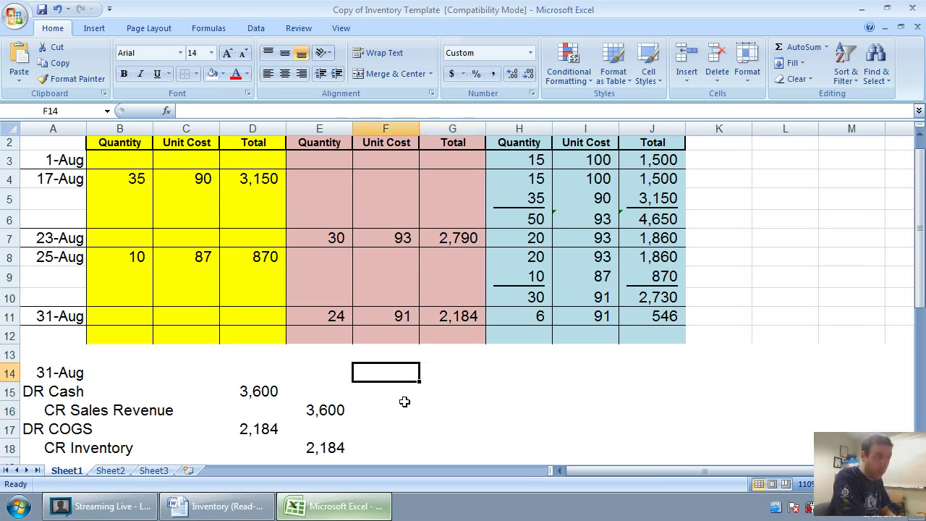
{"action": "key", "text": "Right"}
{"action": "key", "text": "Left"}
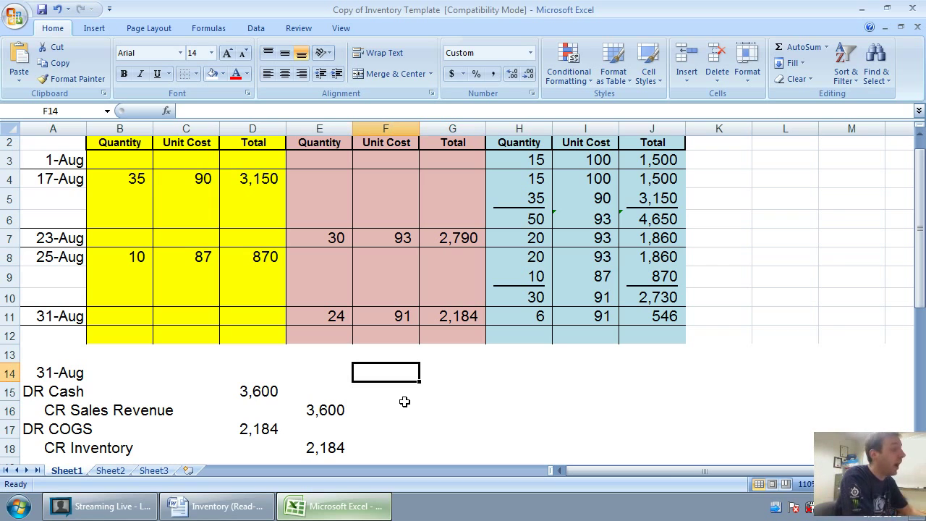
{"action": "type", "text": "Sales"}
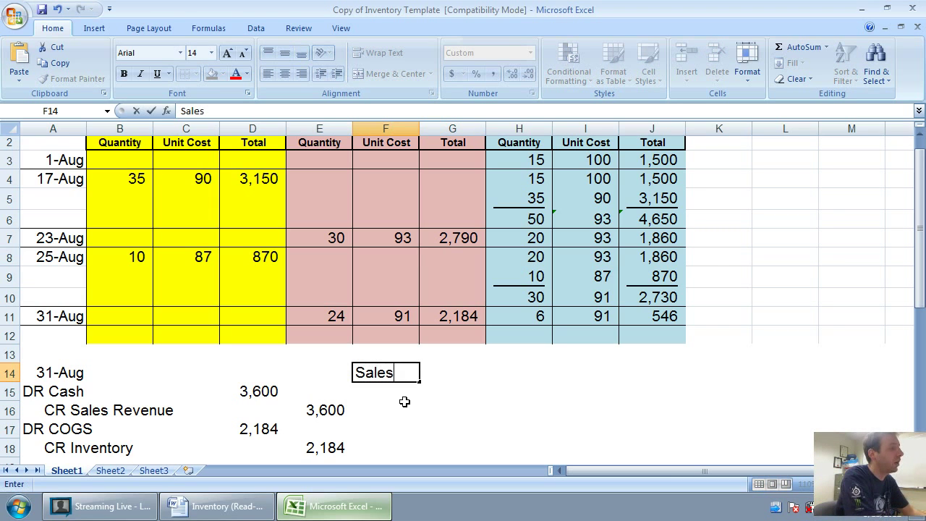
{"action": "key", "text": "BackSpace"}
{"action": "key", "text": "BackSpace"}
{"action": "key", "text": "BackSpace"}
{"action": "key", "text": "BackSpace"}
{"action": "key", "text": "BackSpace"}
{"action": "key", "text": "BackSpace"}
{"action": "type", "text": "Gross "}
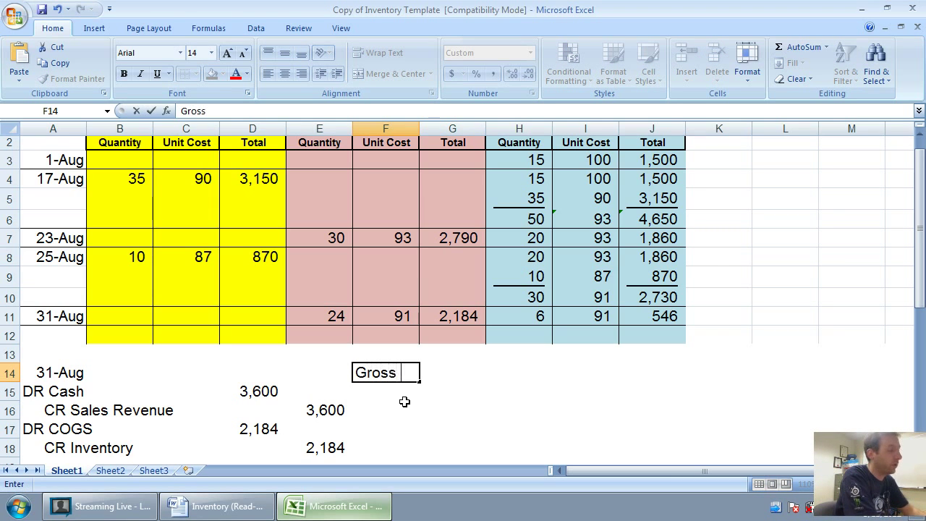
{"action": "type", "text": "Profit"}
{"action": "key", "text": "Up"}
{"action": "type", "text": "?"}
{"action": "key", "text": "Return"}
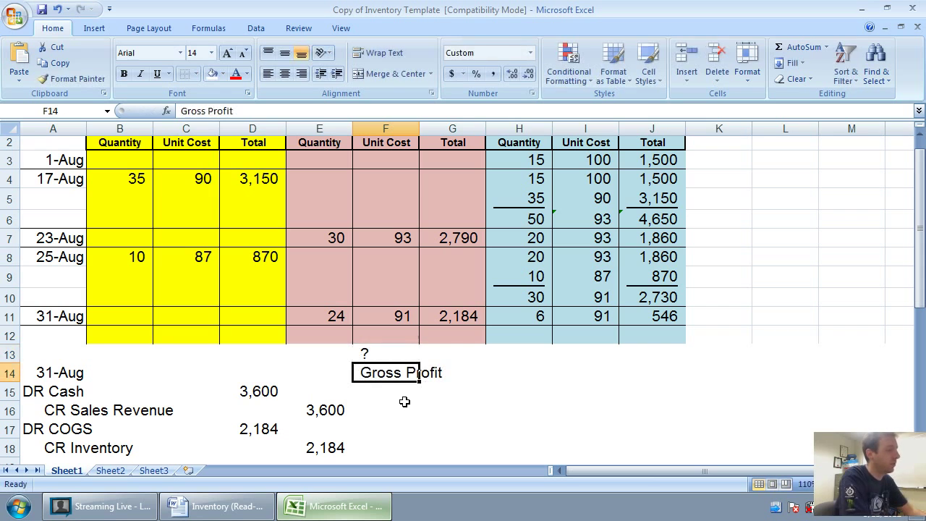
{"action": "type", "text": "]"}
{"action": "key", "text": "Escape"}
{"action": "key", "text": "Up"}
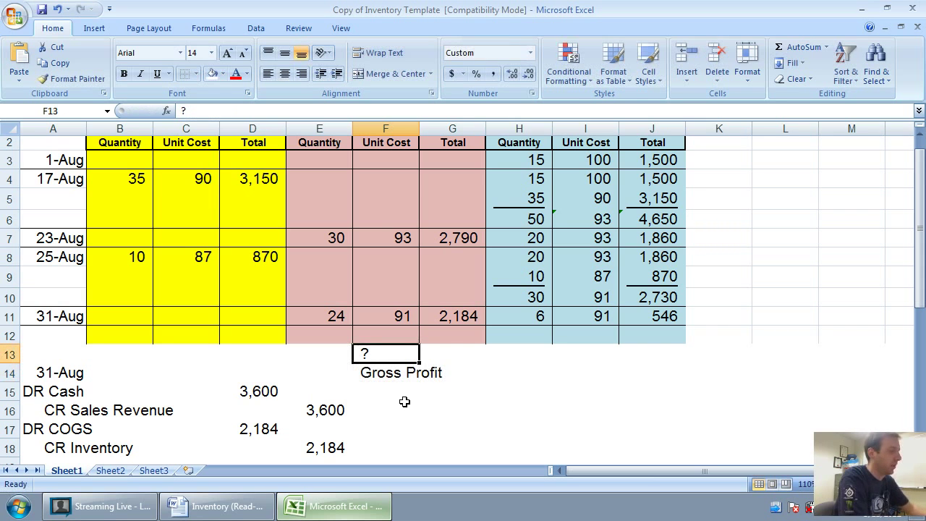
{"action": "key", "text": "Down"}
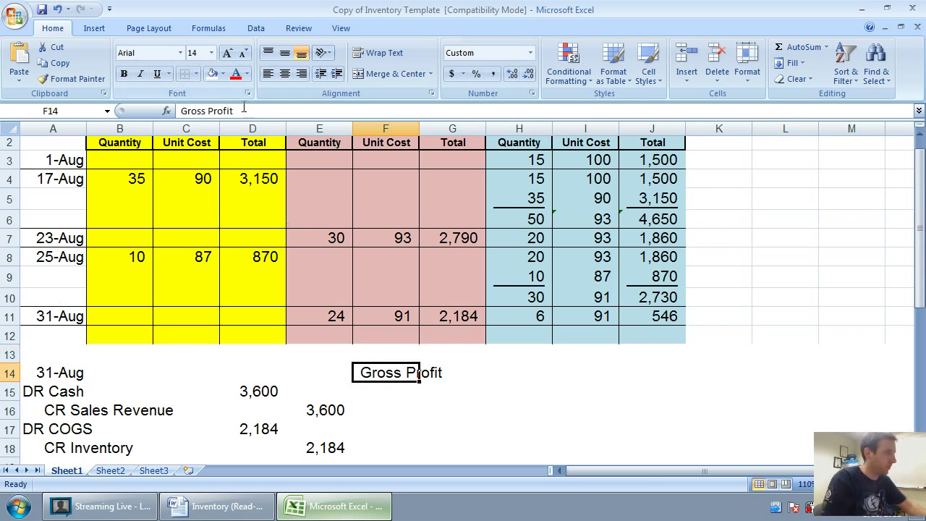
Add a question mark to the label in F14 so it reads "Gross Profit ?"
{"action": "left_click", "coordinate": [271, 113]}
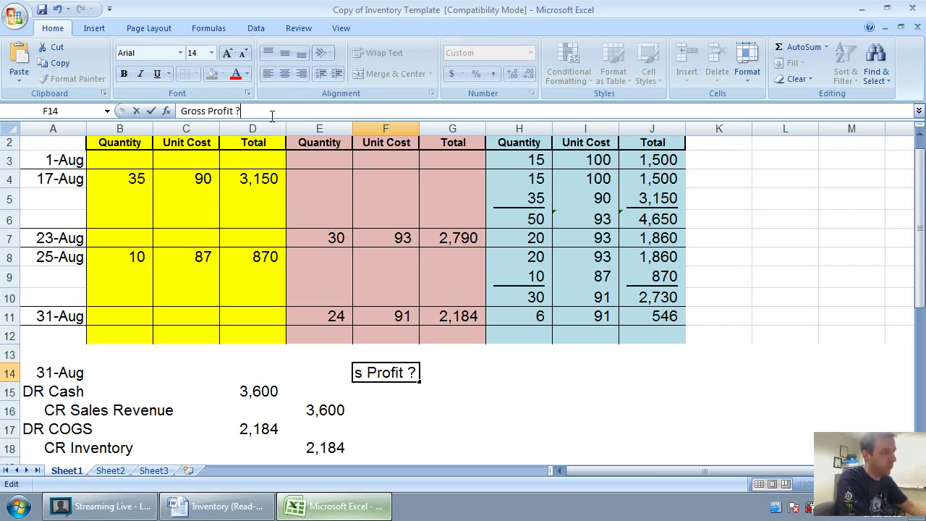
{"action": "type", "text": "?"}
{"action": "key", "text": "Return"}
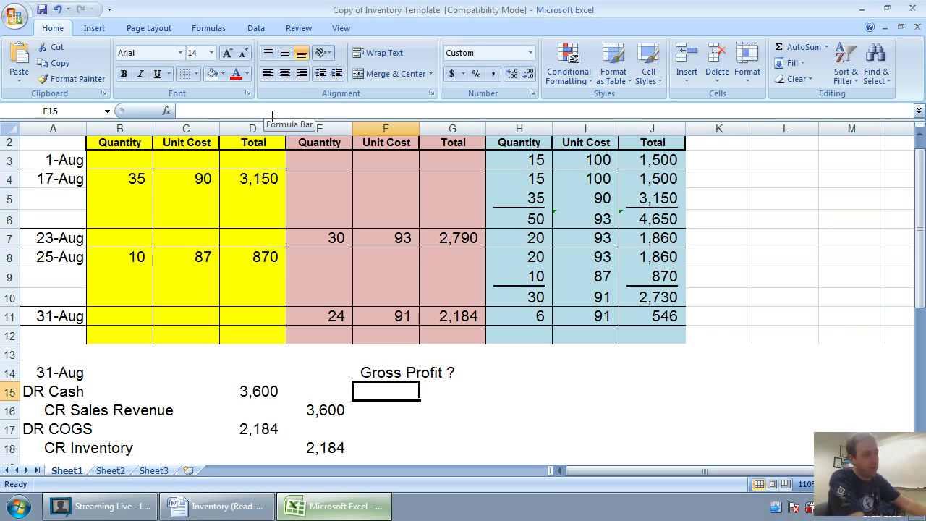
Enter the labels "Sales" in F16 and "COGS" in F17 under the gross profit heading
{"action": "key", "text": "Right"}
{"action": "key", "text": "Right"}
{"action": "key", "text": "Up"}
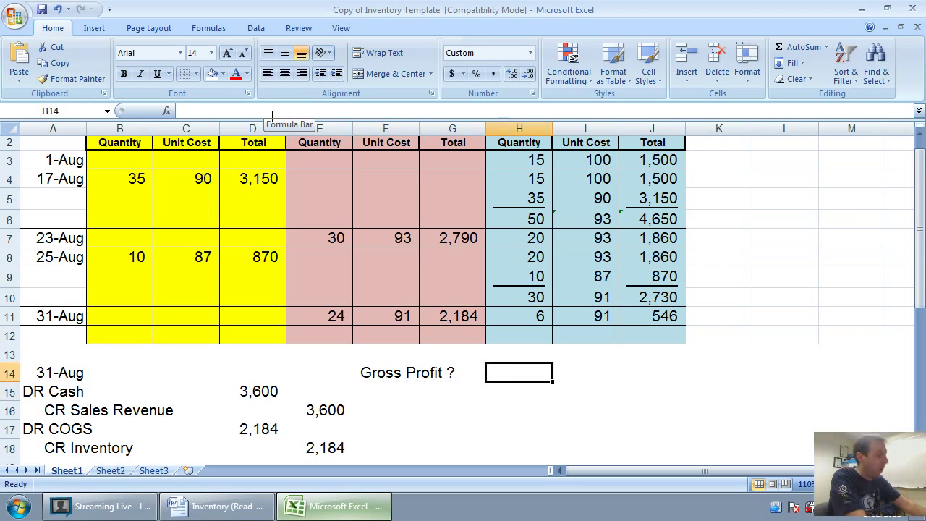
{"action": "key", "text": "Down"}
{"action": "key", "text": "Left"}
{"action": "key", "text": "Left"}
{"action": "key", "text": "Down"}
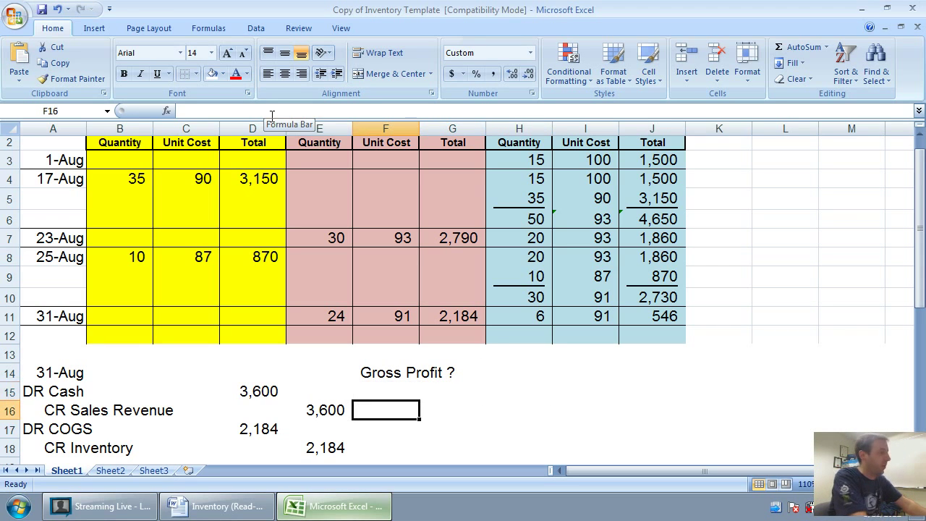
{"action": "type", "text": "Sales"}
{"action": "key", "text": "Return"}
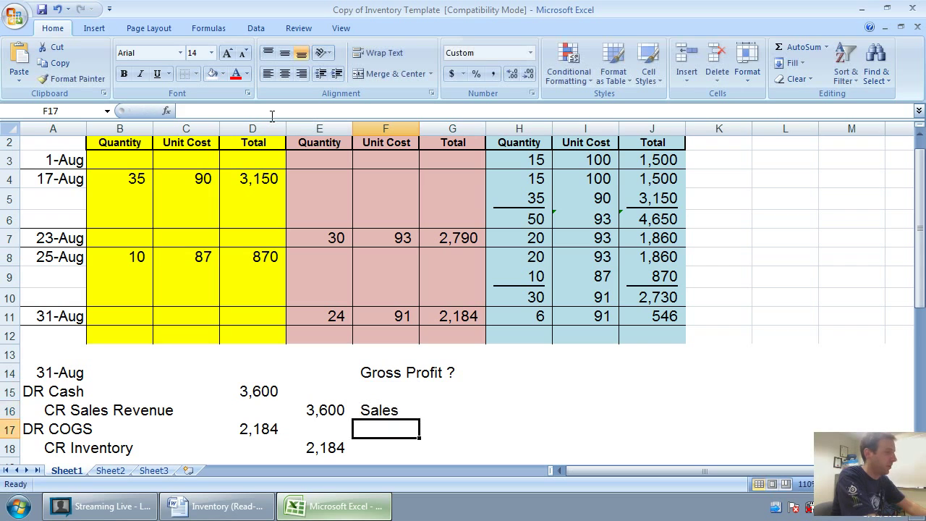
{"action": "type", "text": "COGS"}
{"action": "key", "text": "Return"}
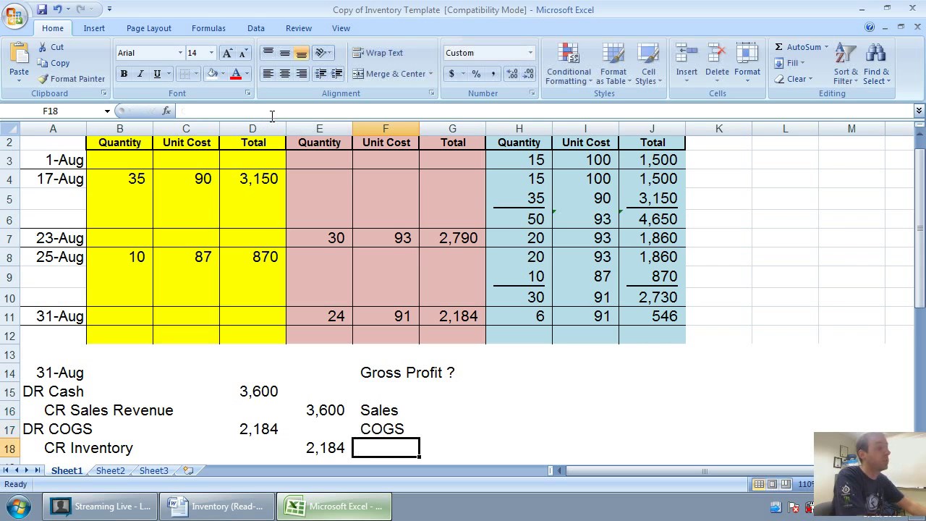
Enter the label "Gross Profit" in F18, without the autocompleted question mark
{"action": "type", "text": "Gross Progf"}
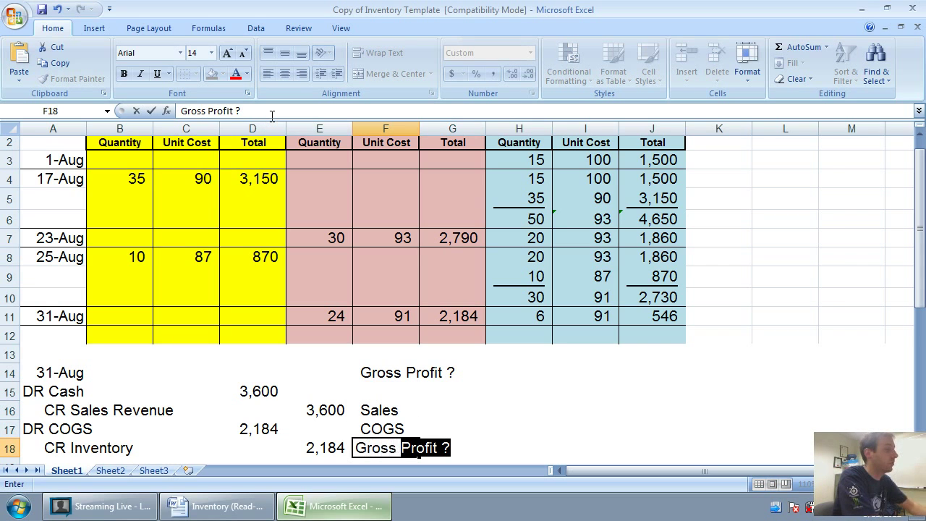
{"action": "key", "text": "BackSpace"}
{"action": "key", "text": "BackSpace"}
{"action": "type", "text": "fit"}
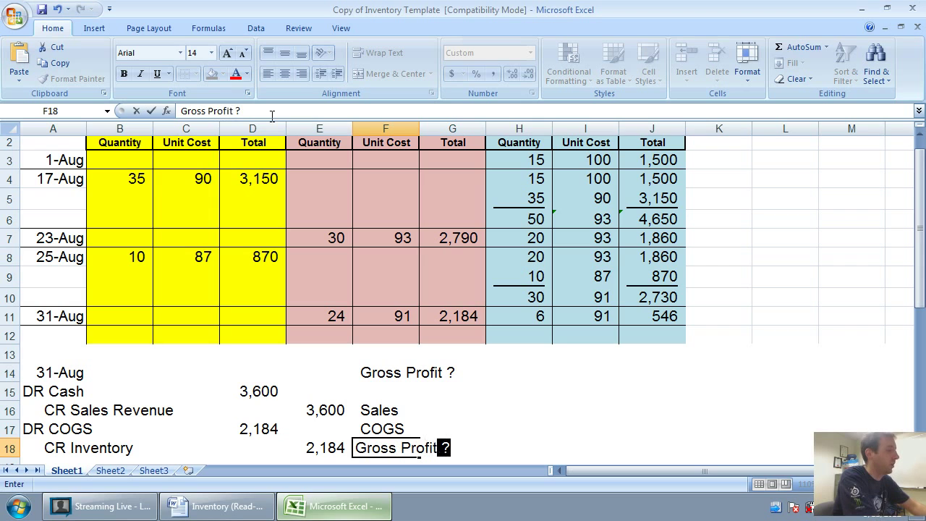
{"action": "key", "text": "Delete"}
{"action": "key", "text": "Return"}
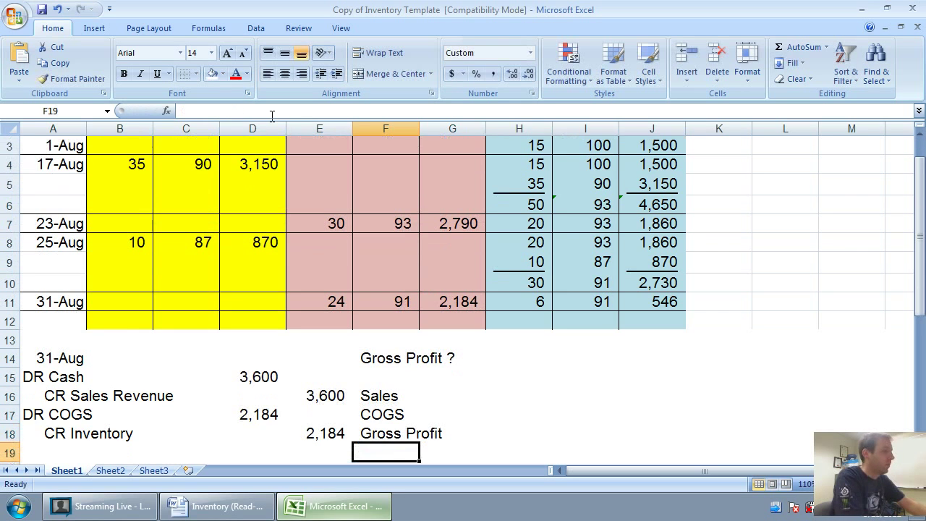
Check the August sale quantities in the Word inventory records, and calculate total sales in H16 with =54*150
{"action": "key", "text": "Right"}
{"action": "key", "text": "Up"}
{"action": "key", "text": "Up"}
{"action": "key", "text": "Right"}
{"action": "key", "text": "Up"}
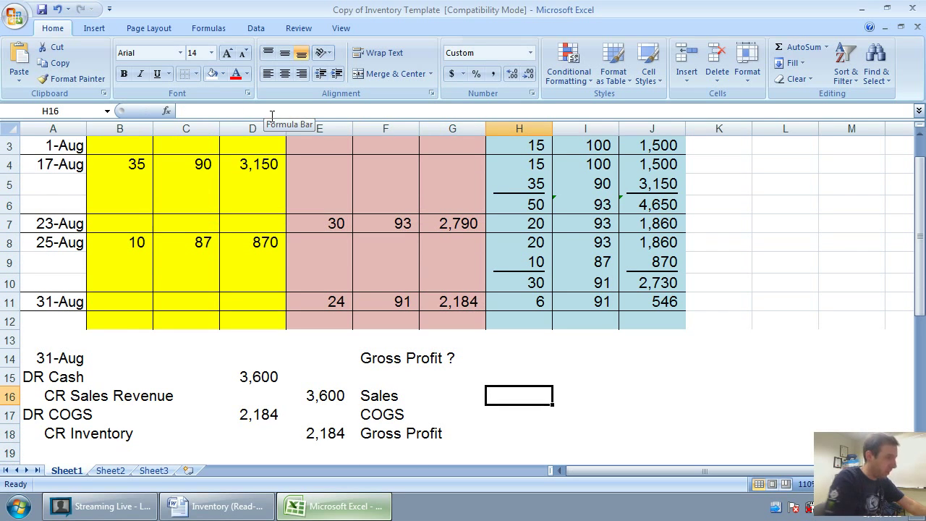
{"action": "left_click", "coordinate": [217, 505]}
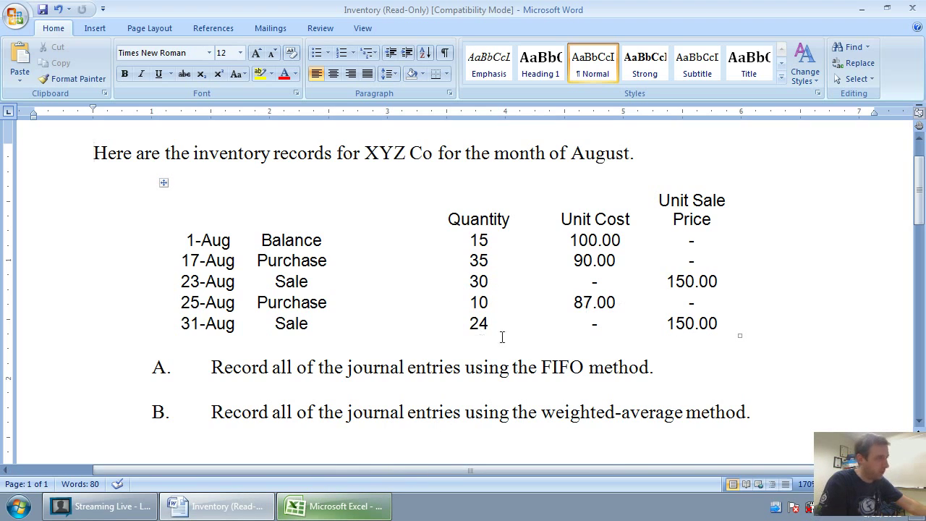
{"action": "left_click", "coordinate": [262, 512]}
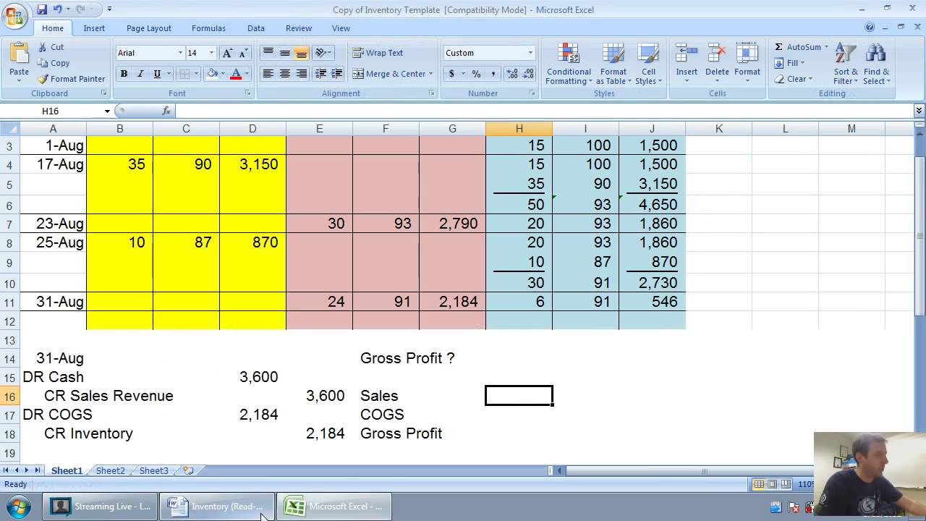
{"action": "type", "text": "=54"}
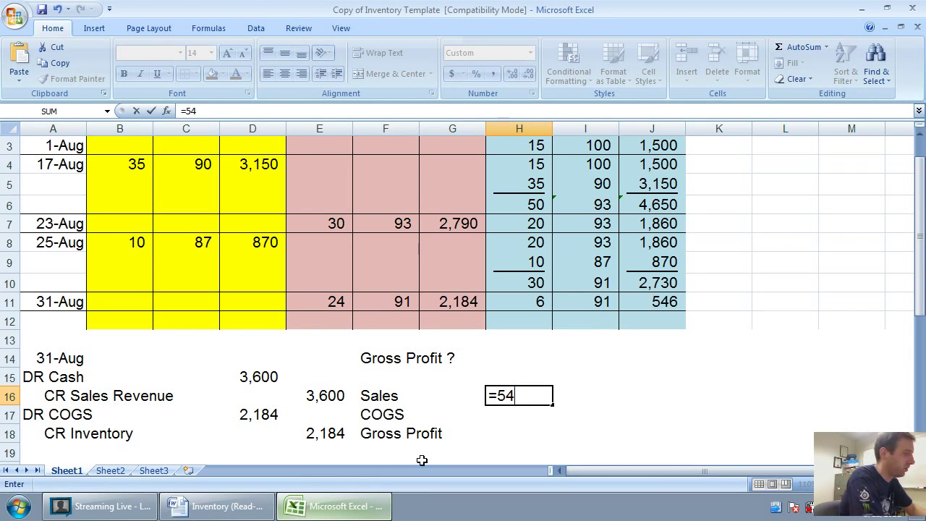
{"action": "type", "text": "*150"}
{"action": "key", "text": "Return"}
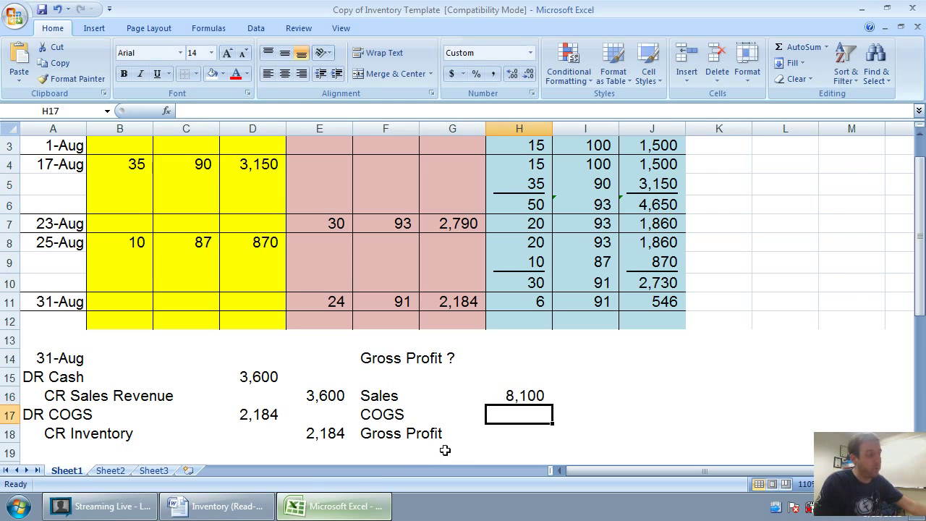
Calculate total COGS in H17 by adding the 23-Aug and 31-Aug cost totals with =G7+G11
{"action": "type", "text": "="}
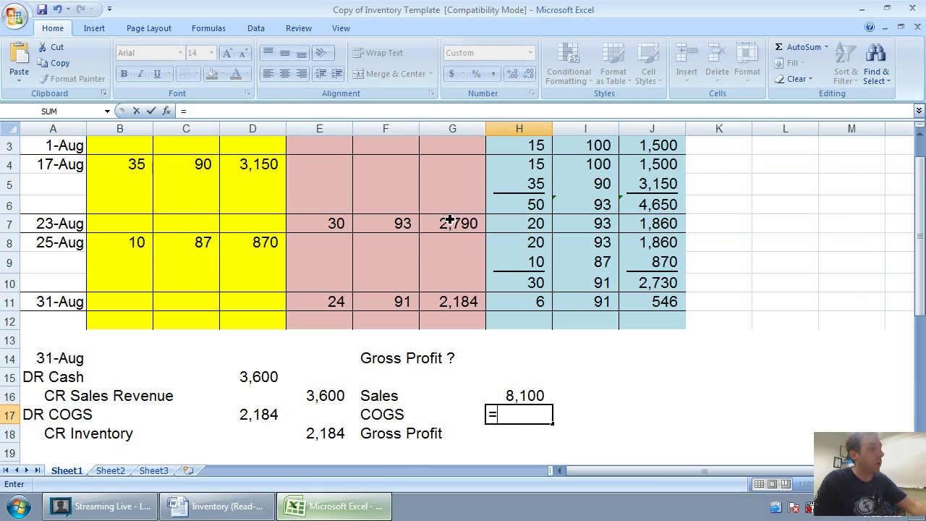
{"action": "left_click", "coordinate": [453, 217]}
{"action": "type", "text": "+"}
{"action": "left_click", "coordinate": [456, 302]}
{"action": "scroll", "coordinate": [462, 321], "scroll_direction": "up", "scroll_amount": 1}
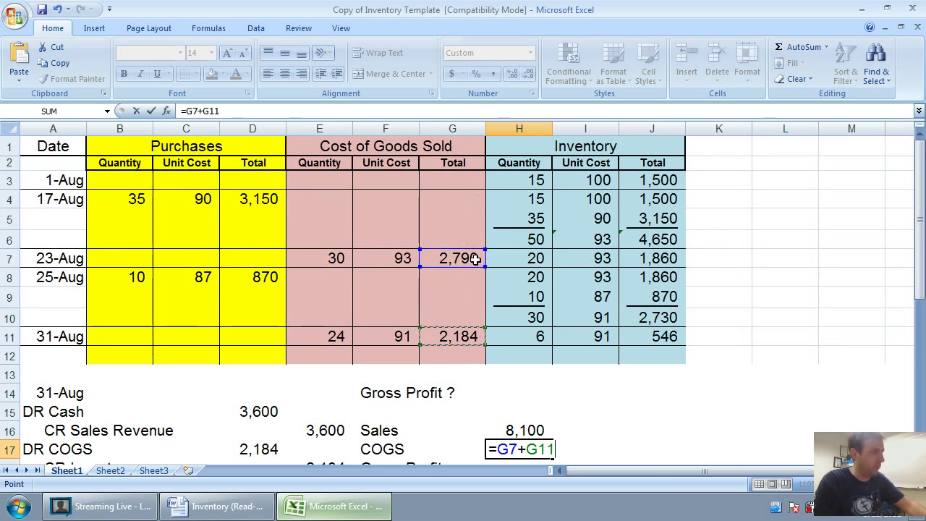
{"action": "key", "text": "Return"}
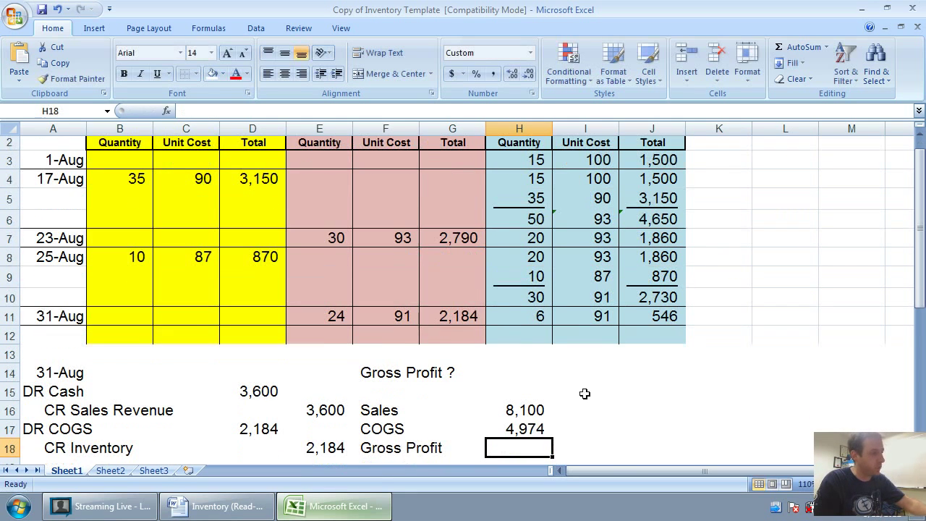
Calculate the gross profit in H18 as sales minus COGS with =H16-H17
{"action": "type", "text": "="}
{"action": "left_click", "coordinate": [525, 410]}
{"action": "type", "text": "-"}
{"action": "left_click", "coordinate": [526, 426]}
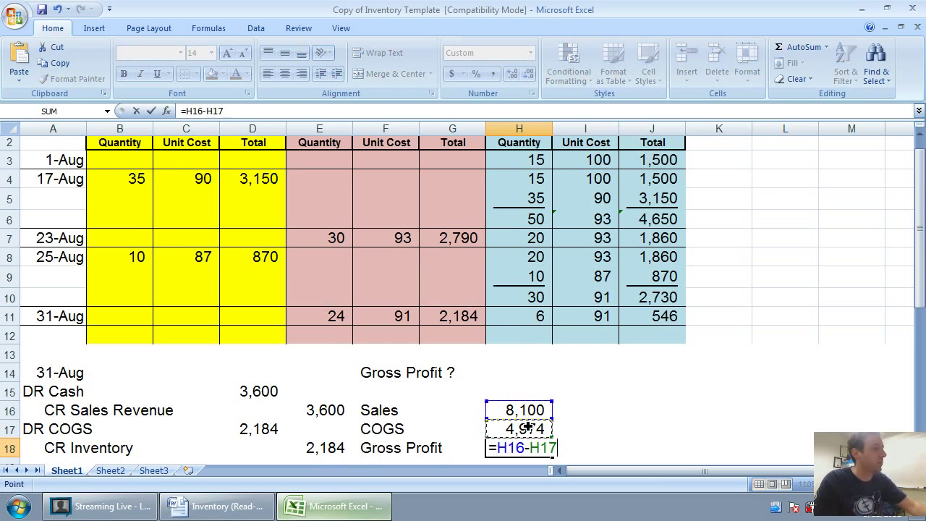
{"action": "key", "text": "Return"}
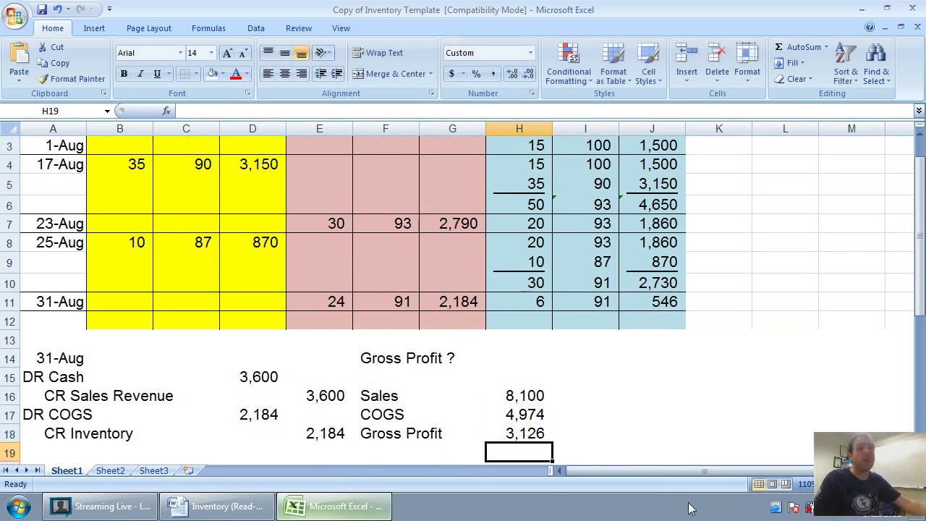